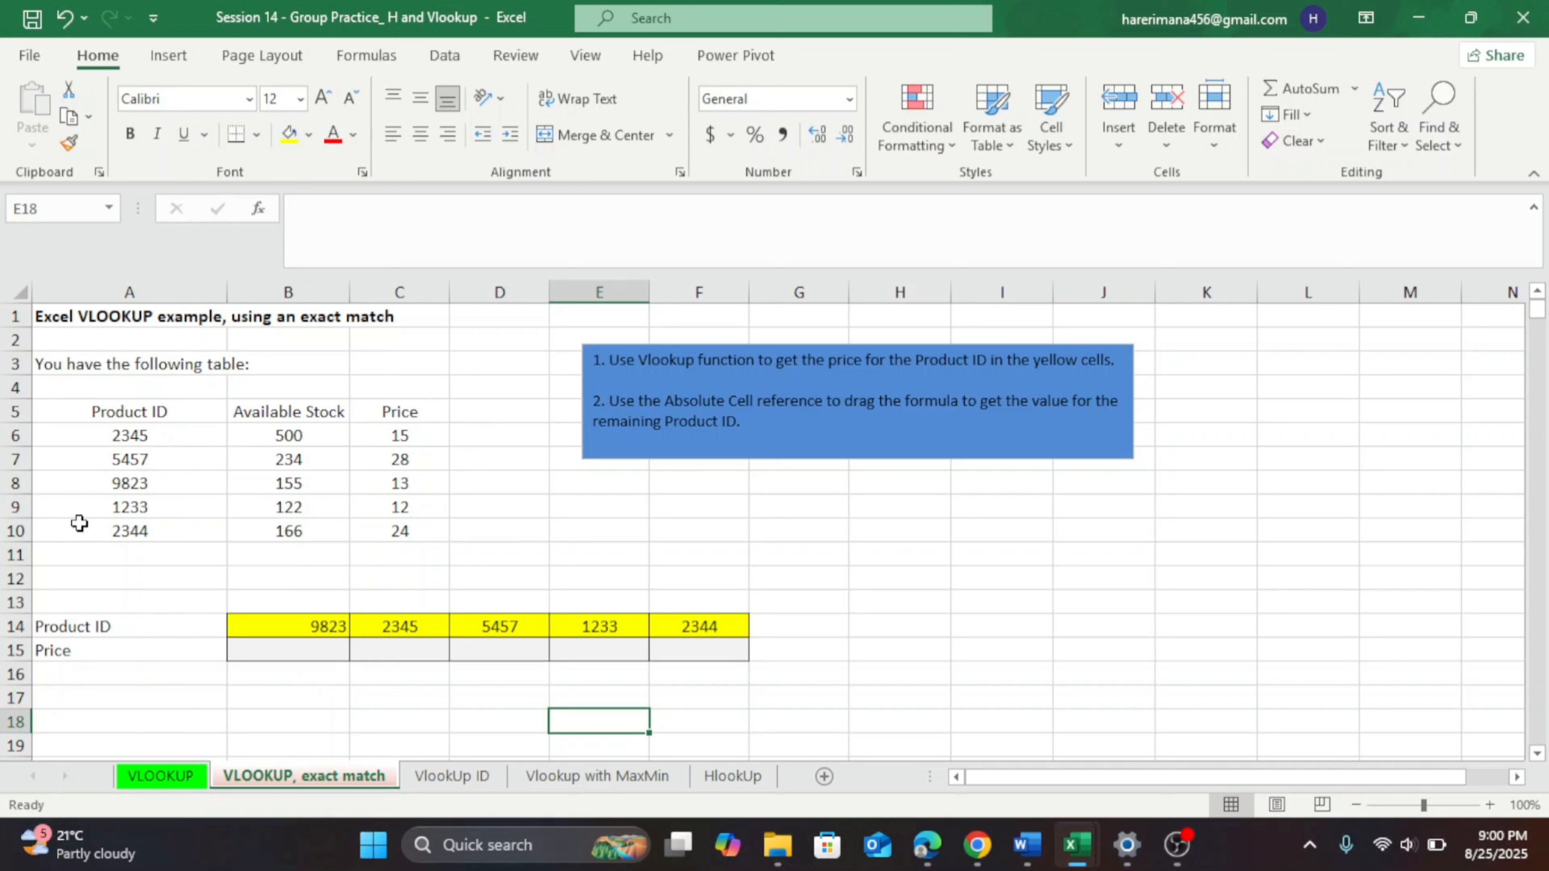
Enter =VLOOKUP(B14,A5:C10,3,0) in B15 to return the price for the first yellow product ID
{"action": "left_click", "coordinate": [280, 650]}
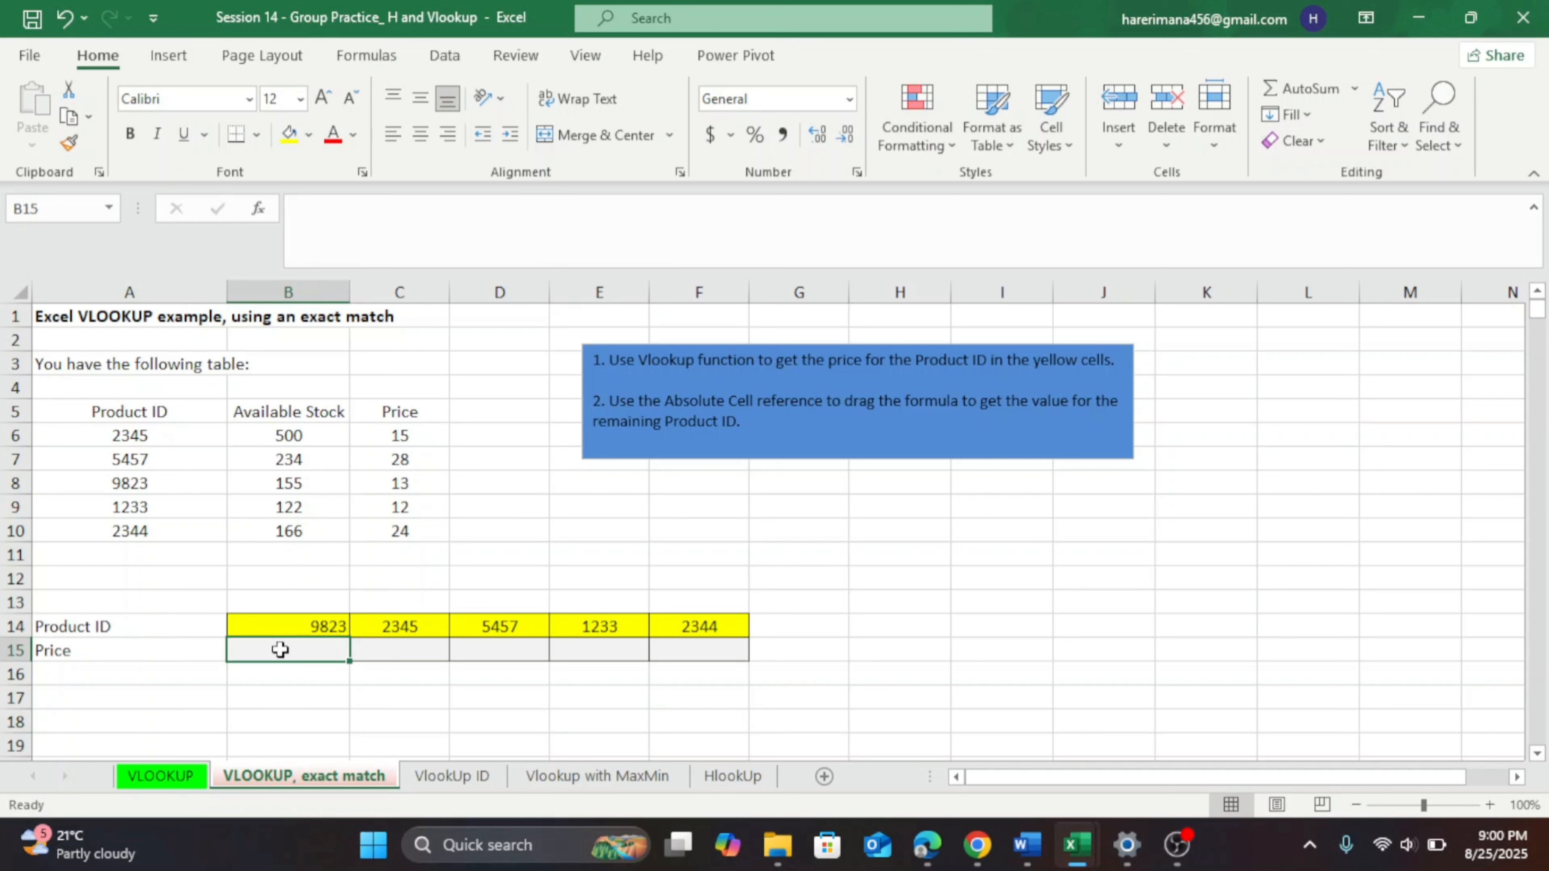
{"action": "type", "text": "="}
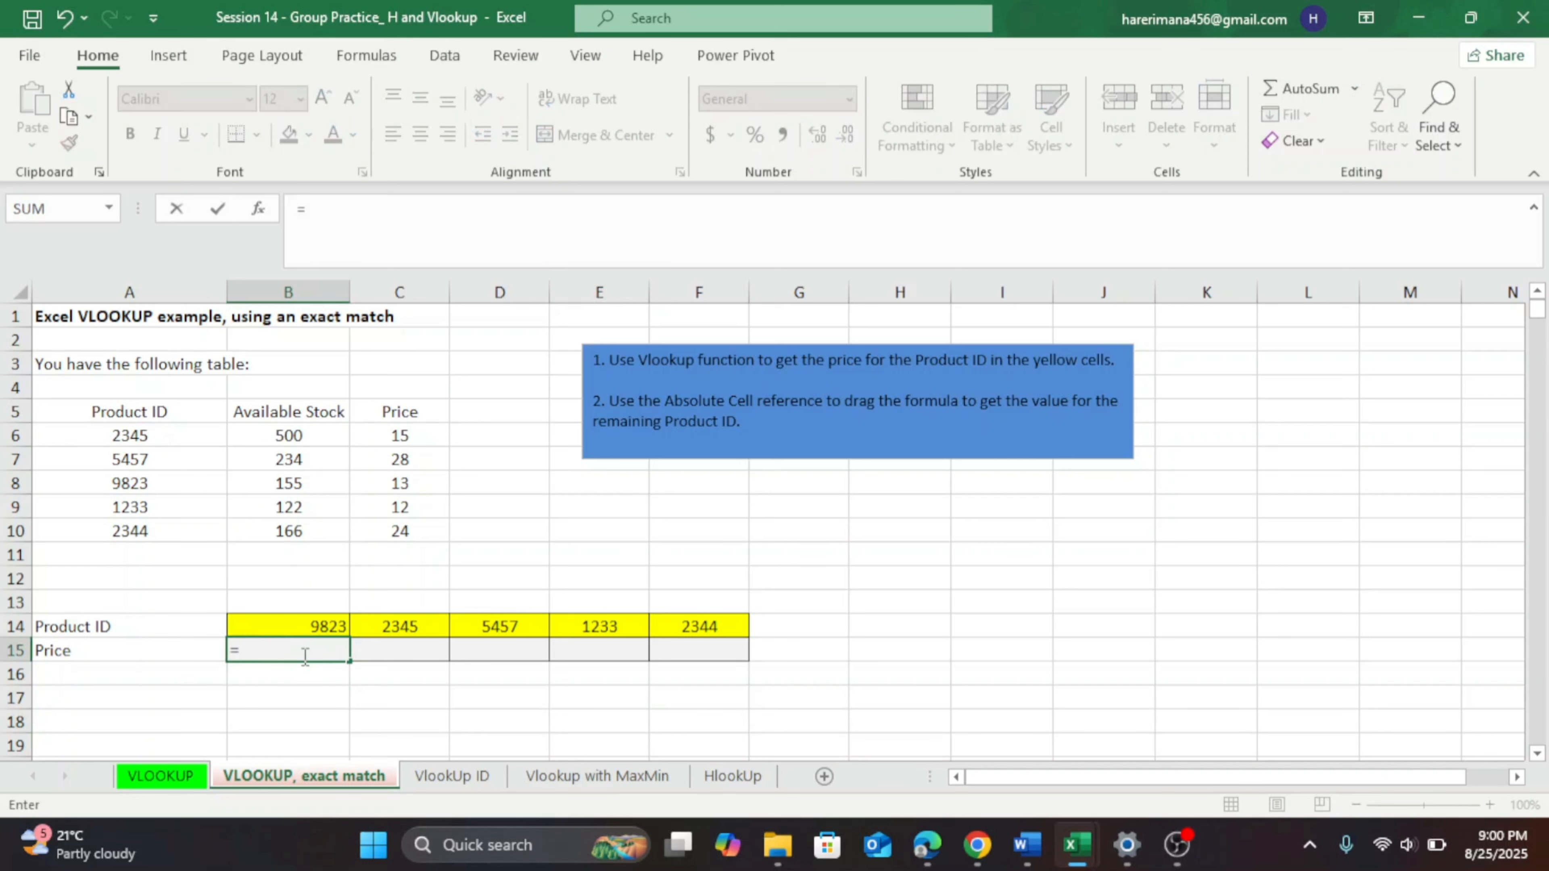
{"action": "type", "text": "vloo"}
{"action": "key", "text": "Tab"}
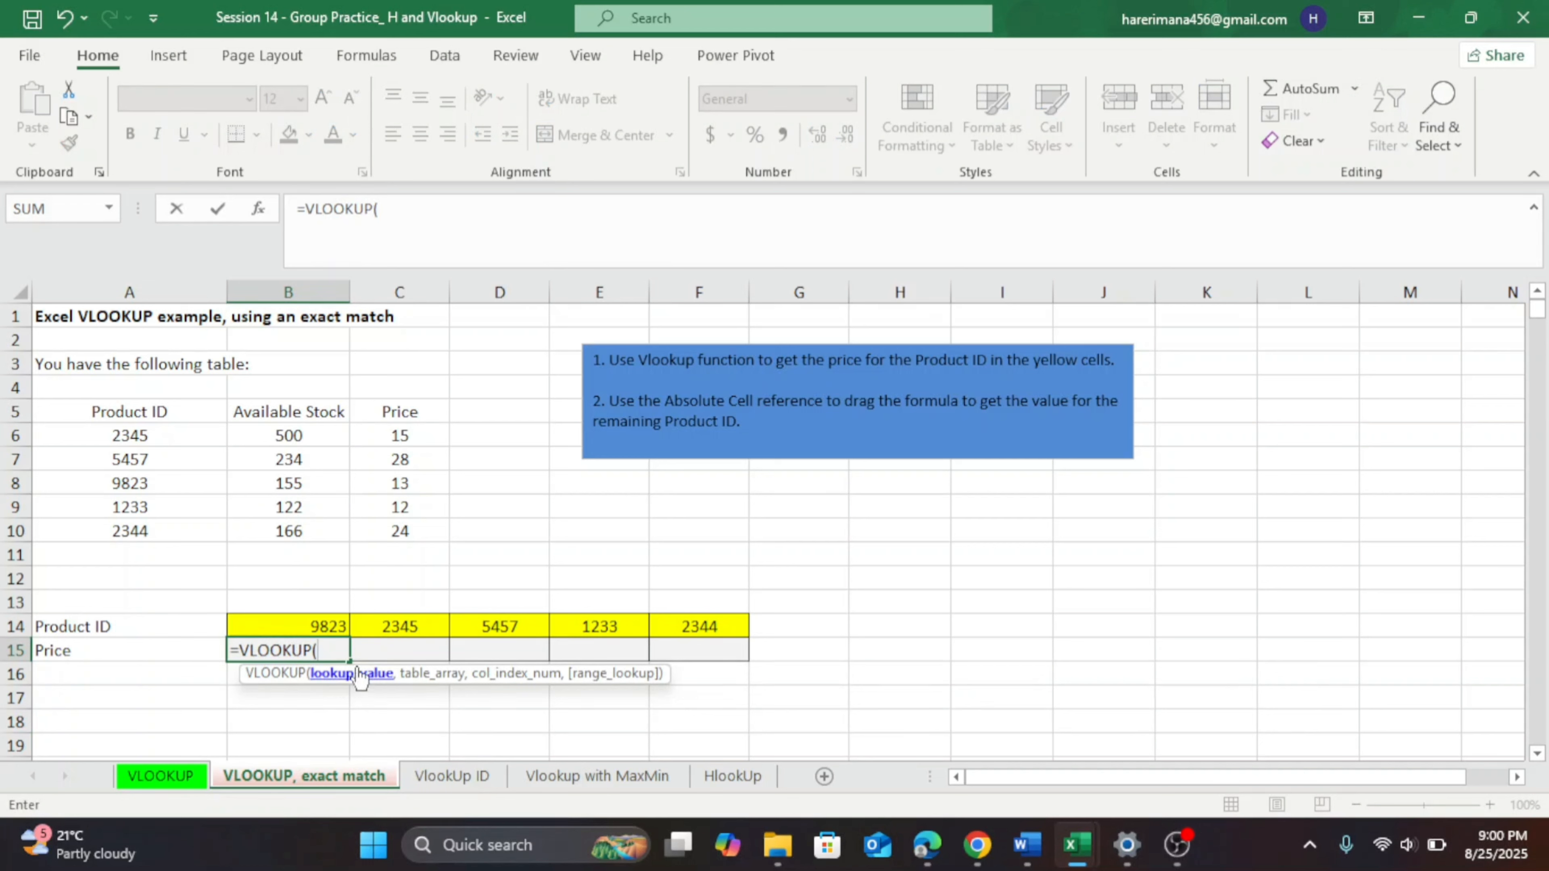
{"action": "left_click", "coordinate": [316, 627]}
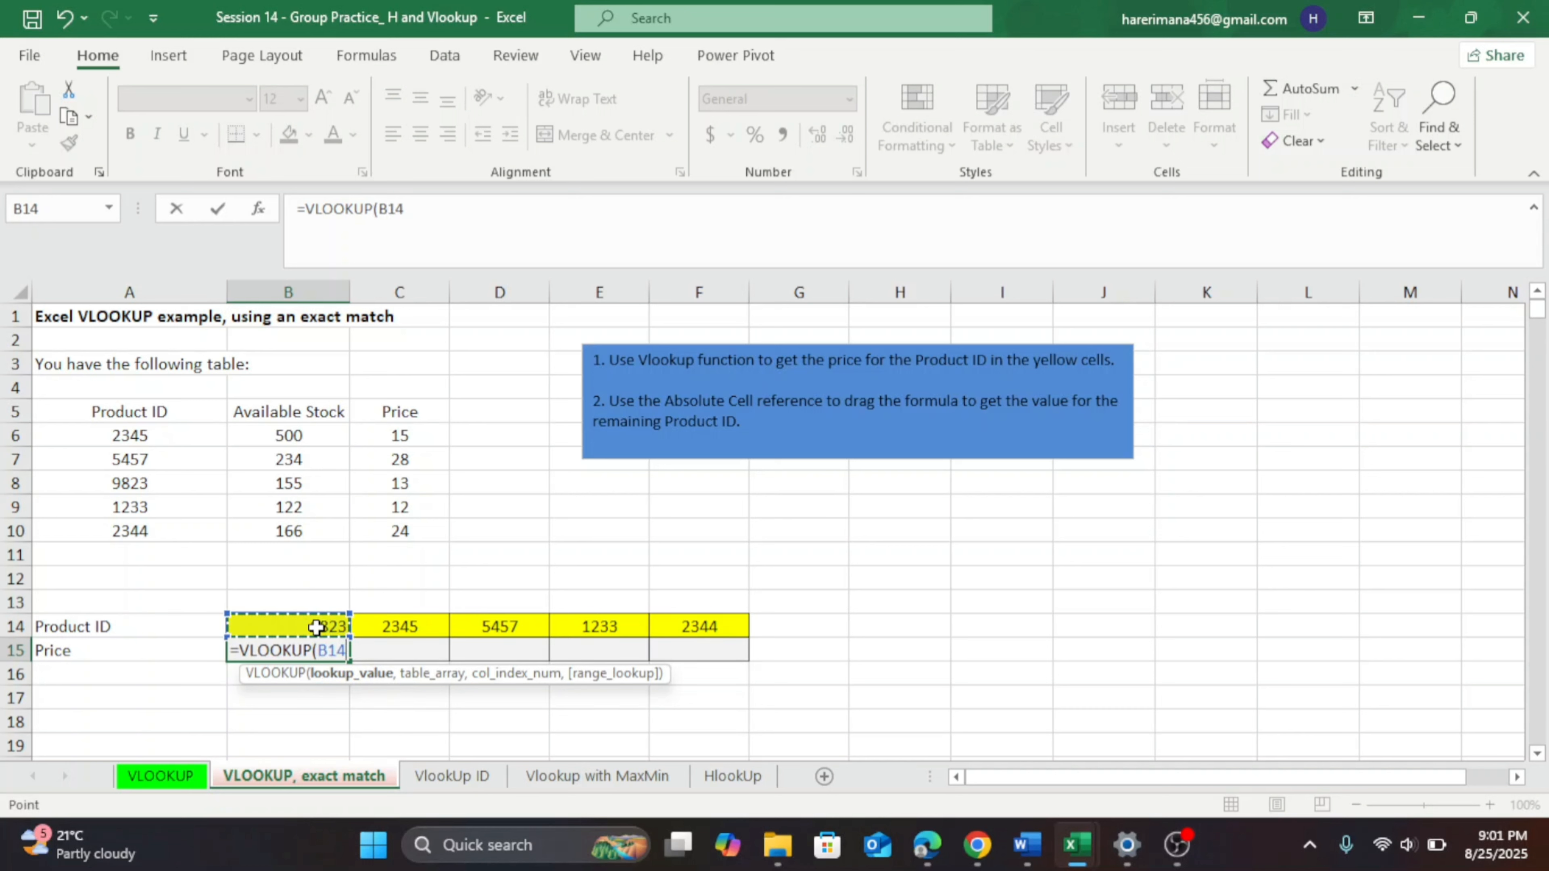
{"action": "type", "text": ","}
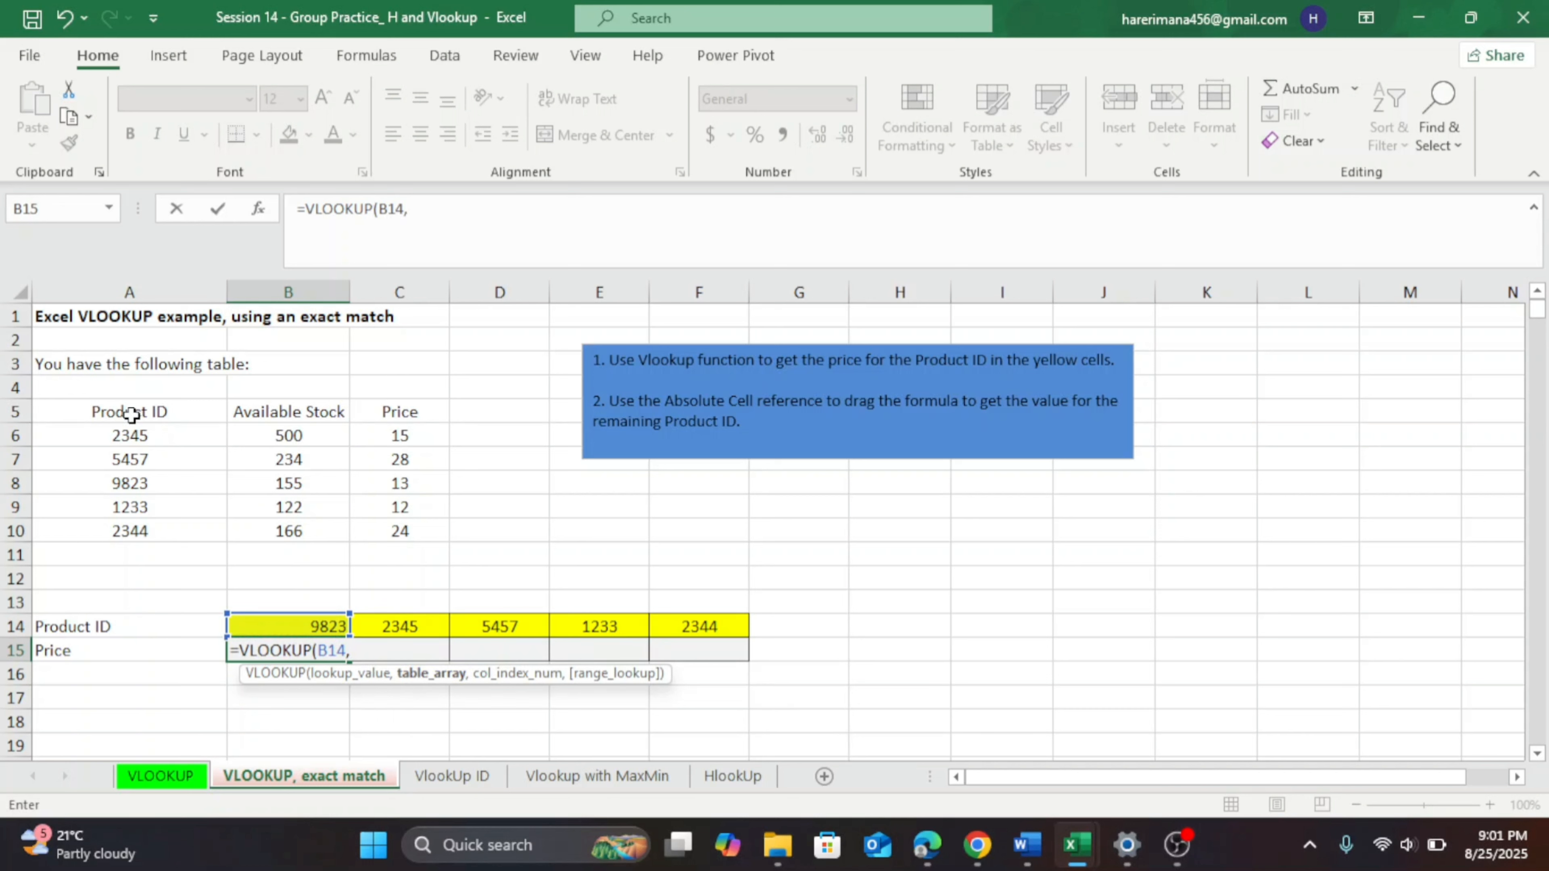
{"action": "left_click_drag", "start_coordinate": [131, 415], "coordinate": [382, 528]}
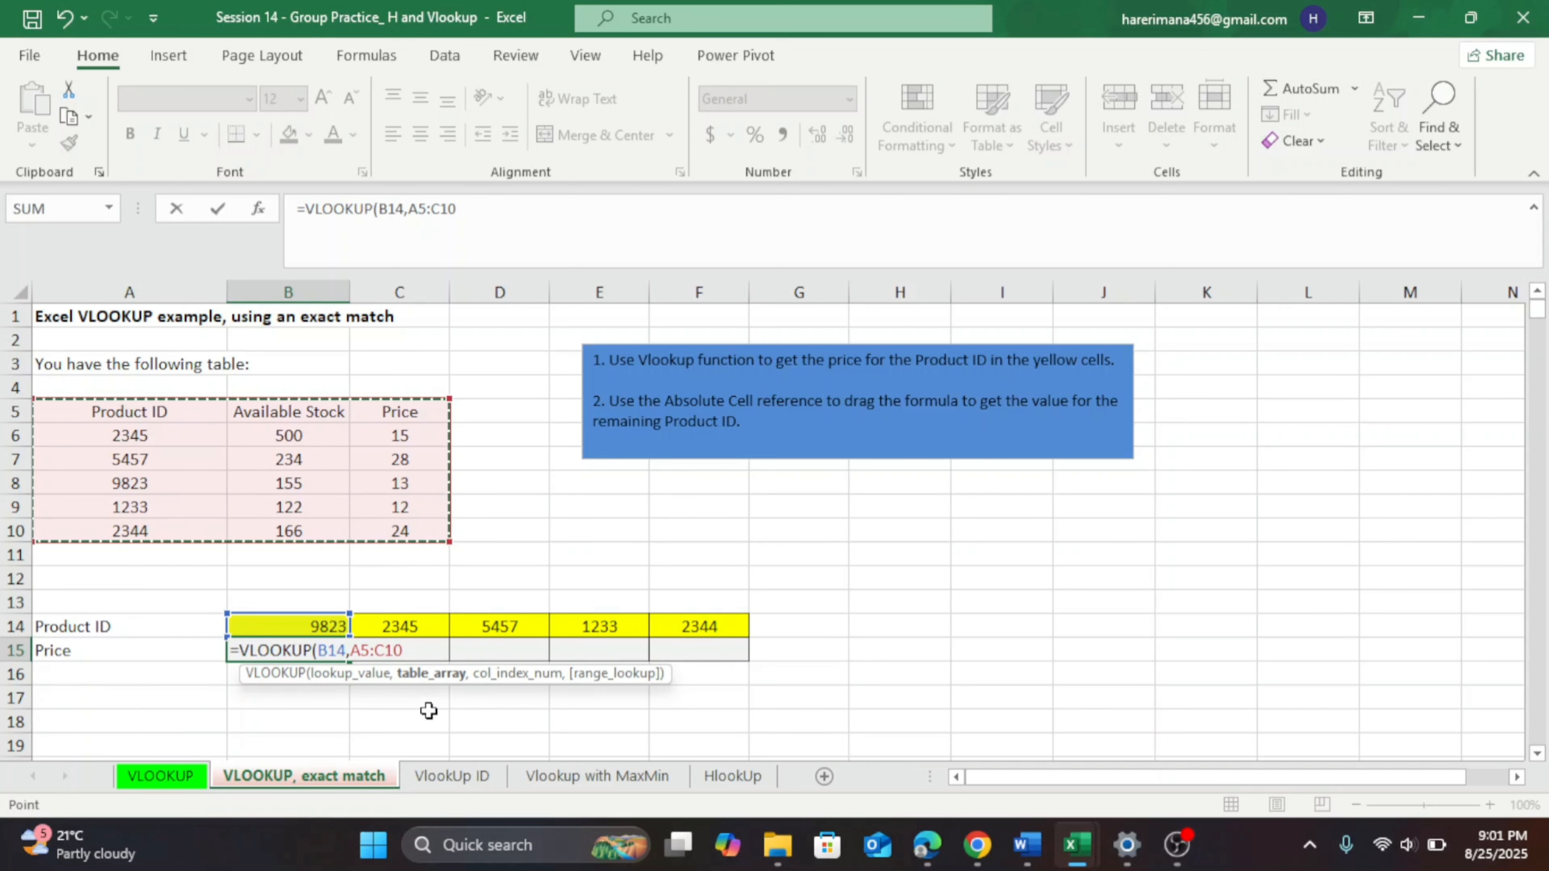
{"action": "type", "text": ",3"}
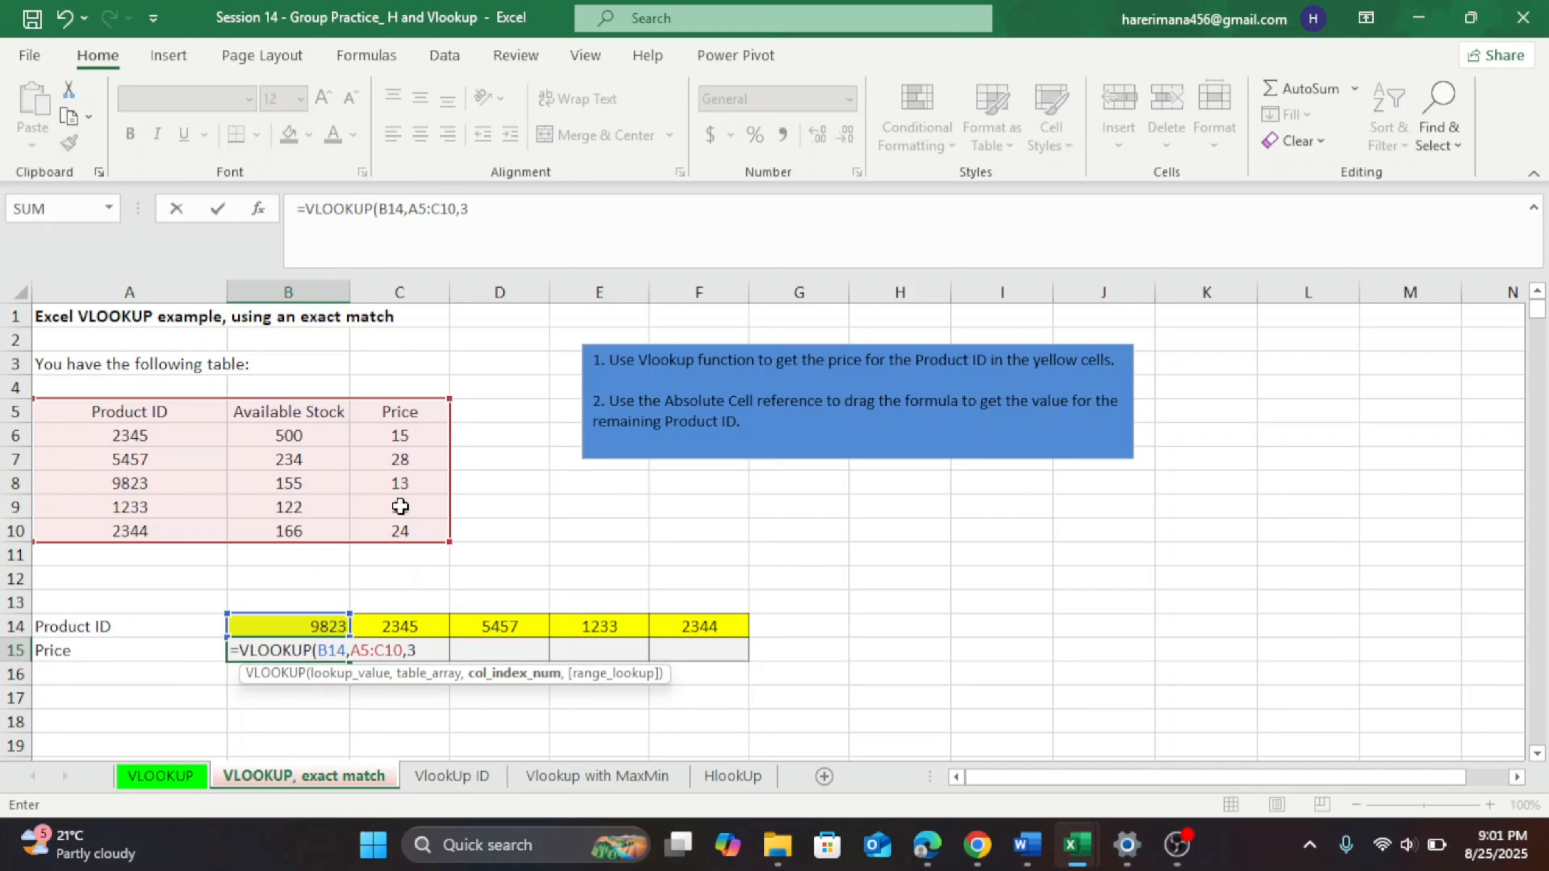
{"action": "type", "text": ","}
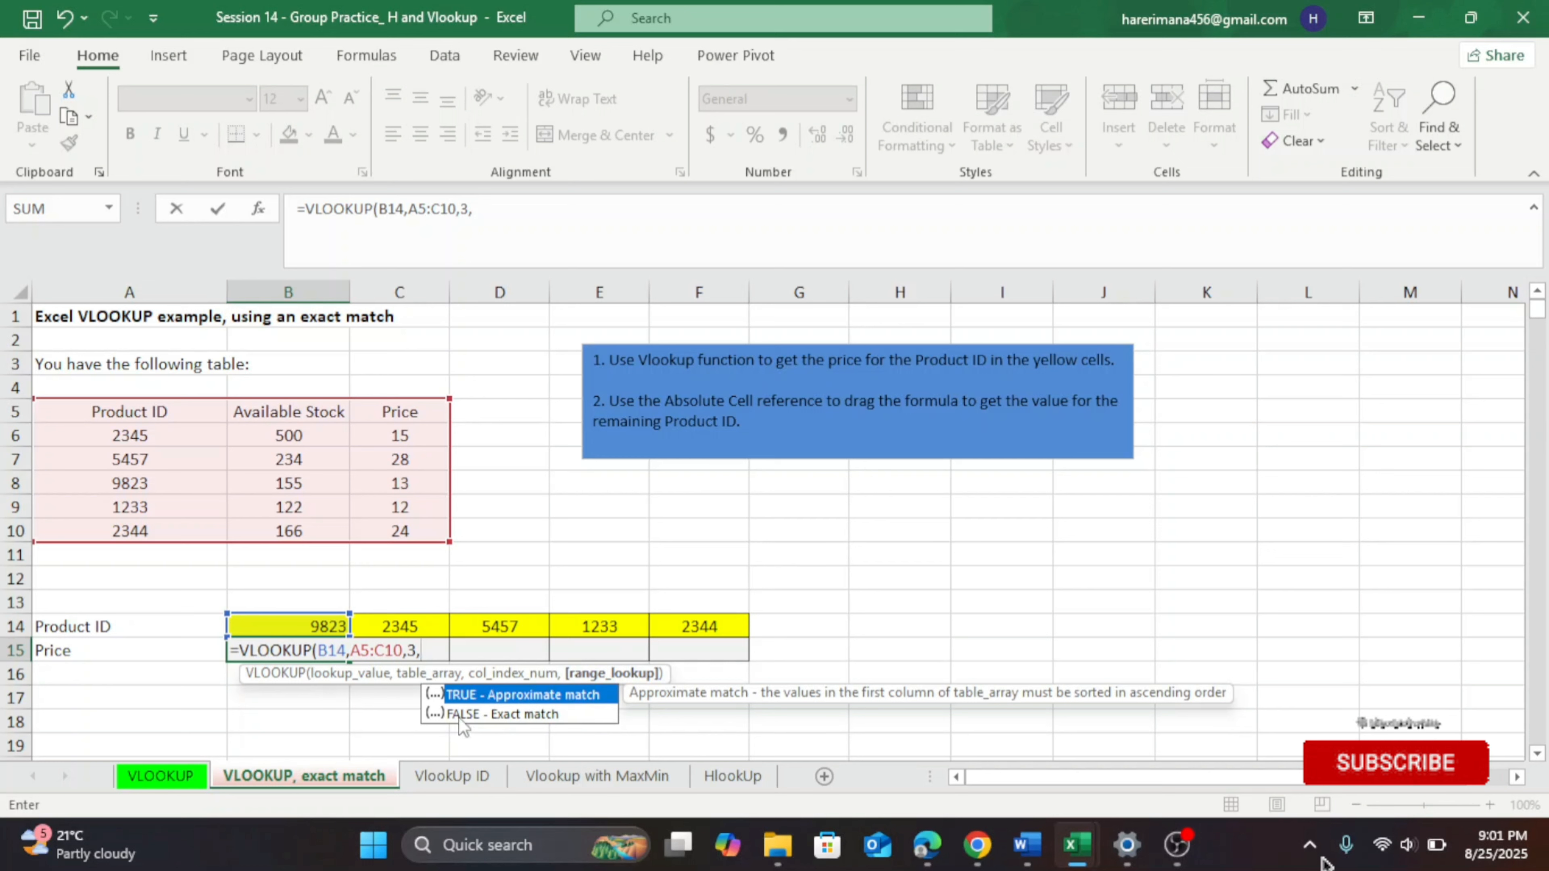
{"action": "type", "text": "0"}
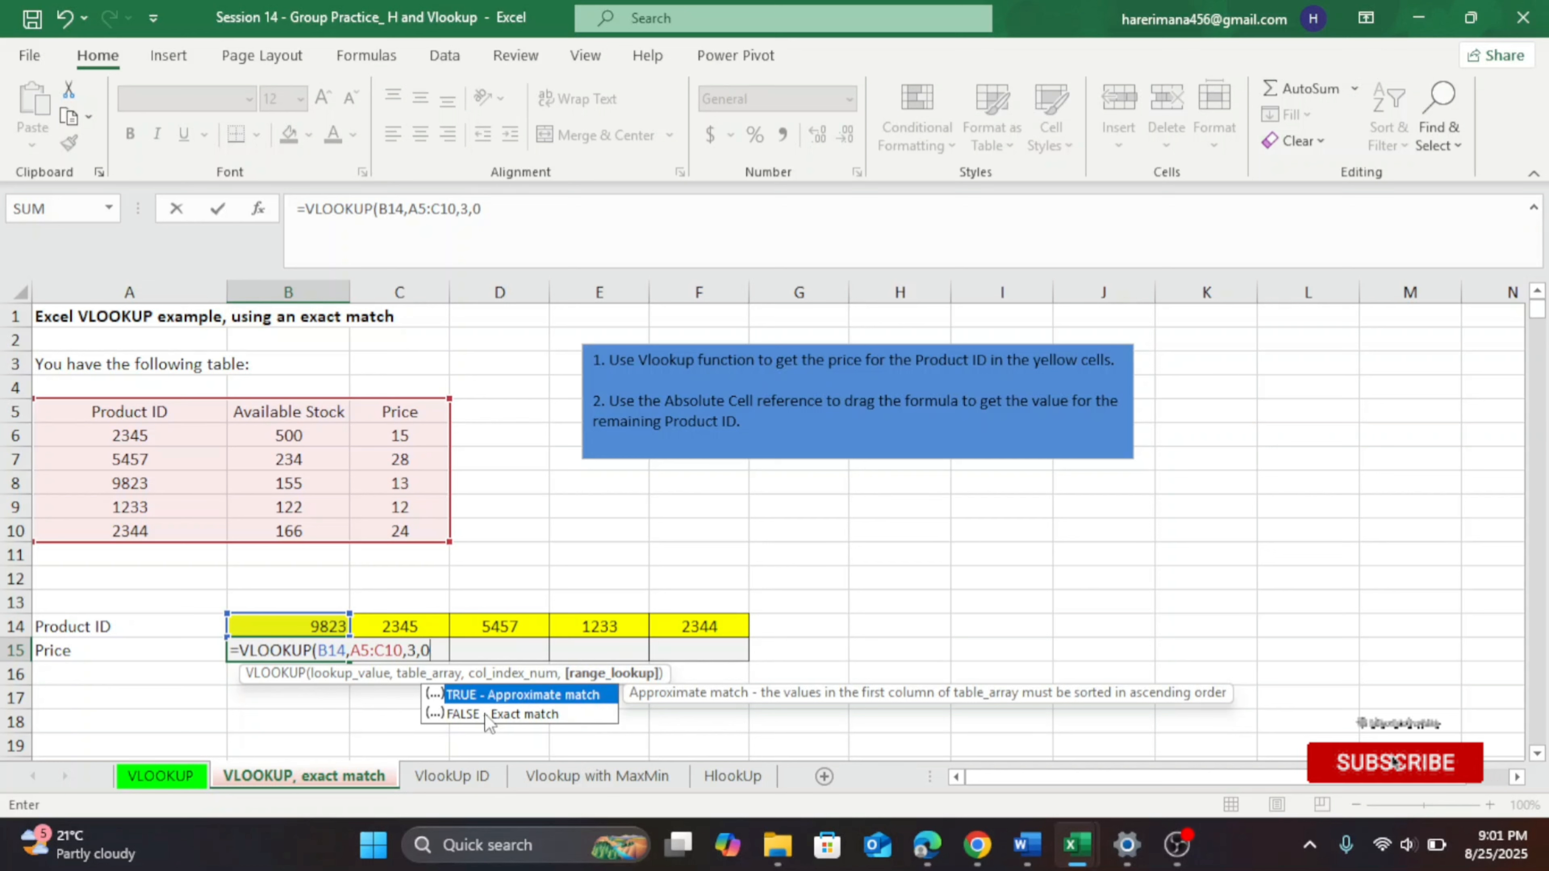
{"action": "type", "text": ")"}
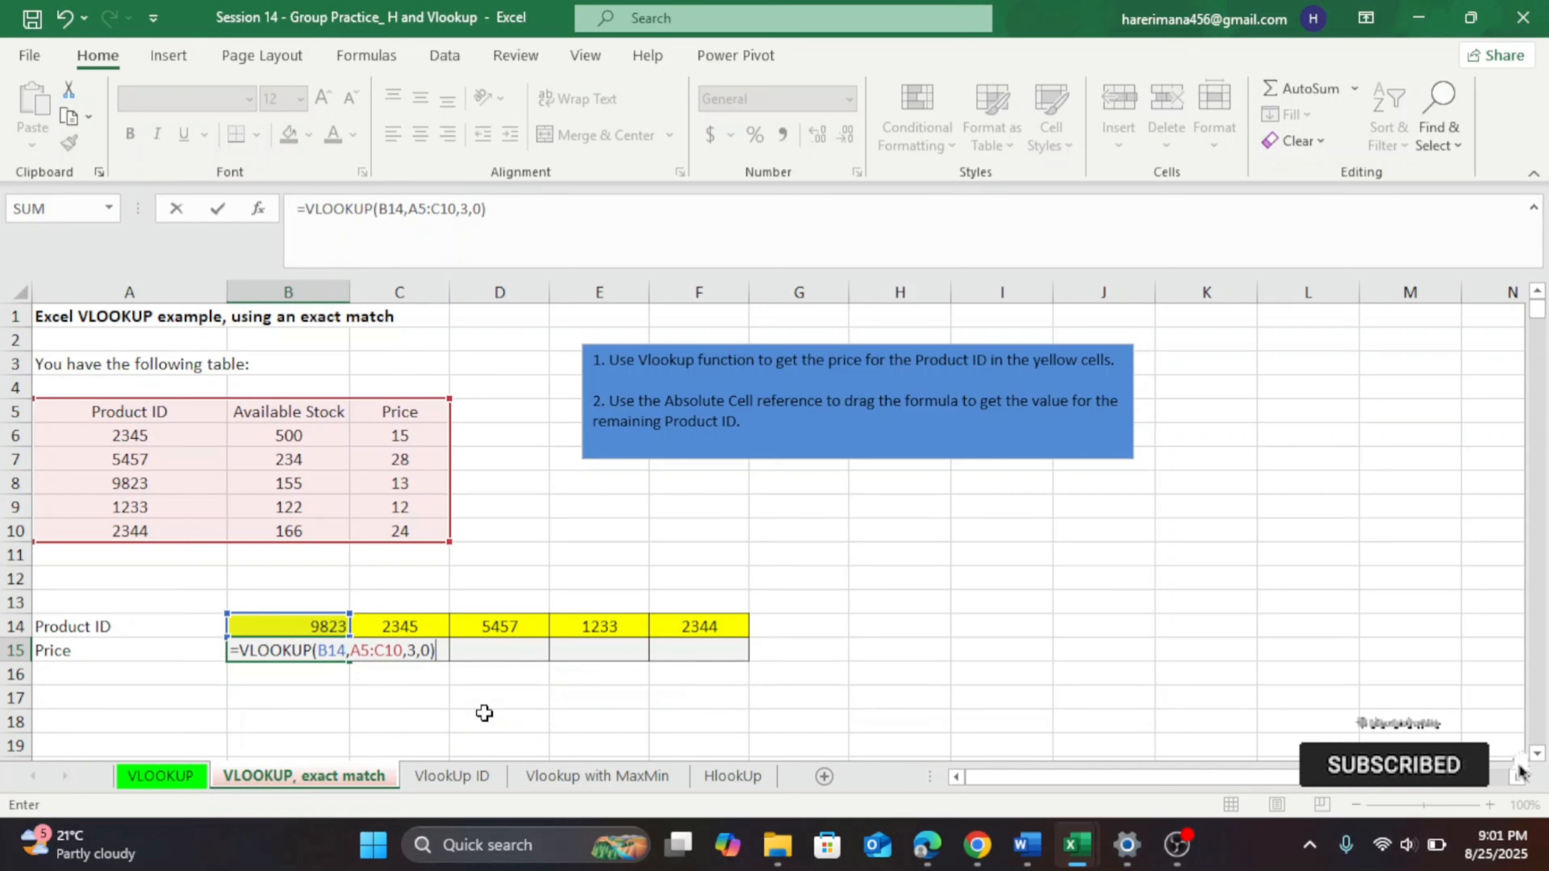
{"action": "key", "text": "Return"}
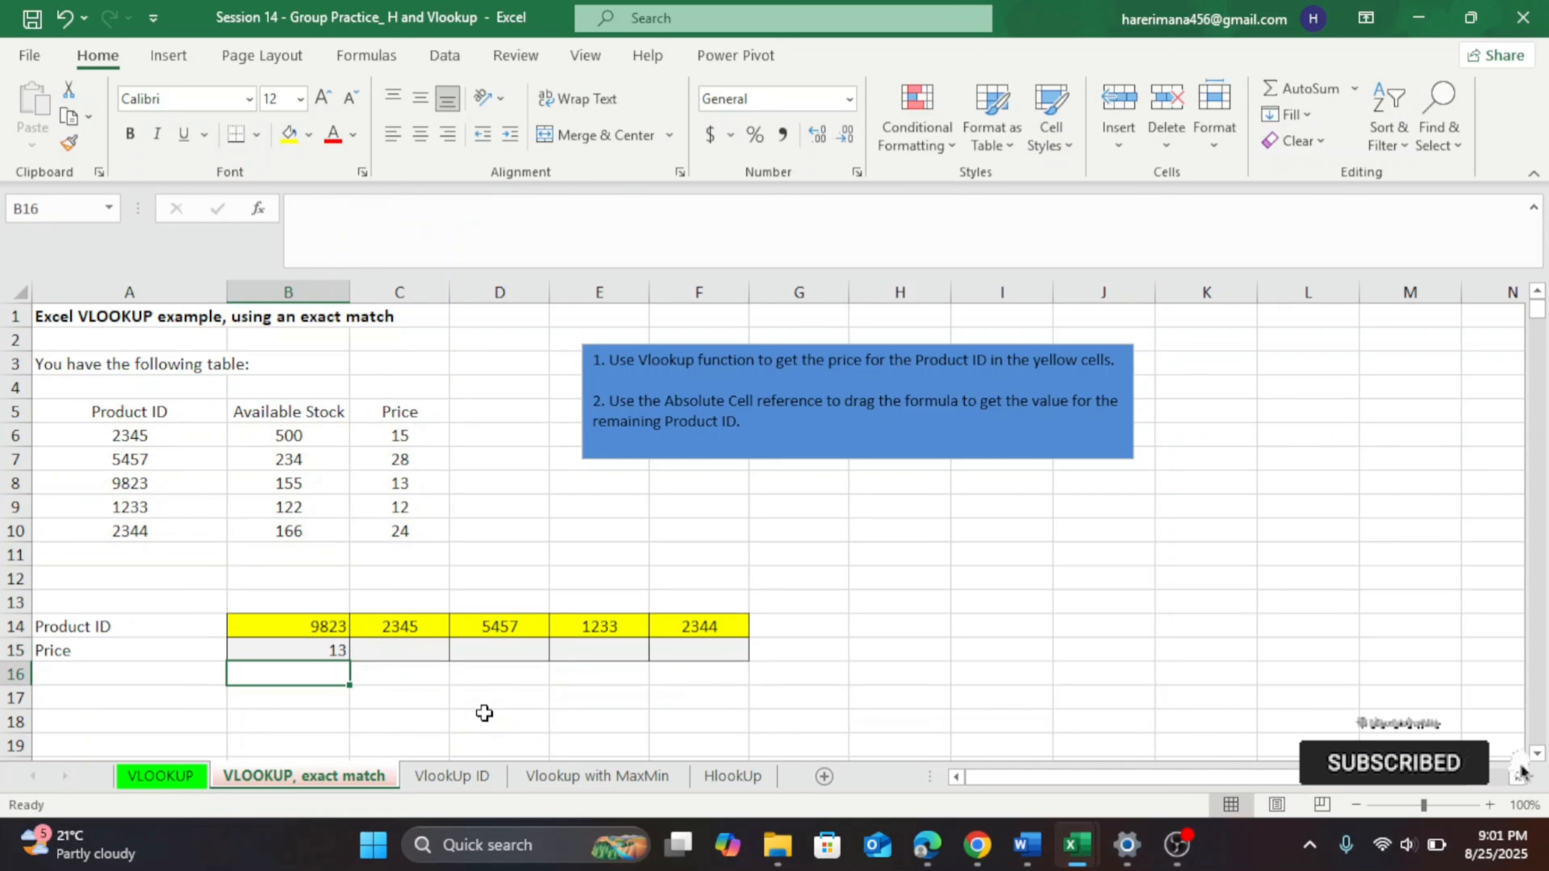
Enter =VLOOKUP(C14,A5:C10,3,0) in C15 to return the price for the second product ID
{"action": "left_click", "coordinate": [383, 649]}
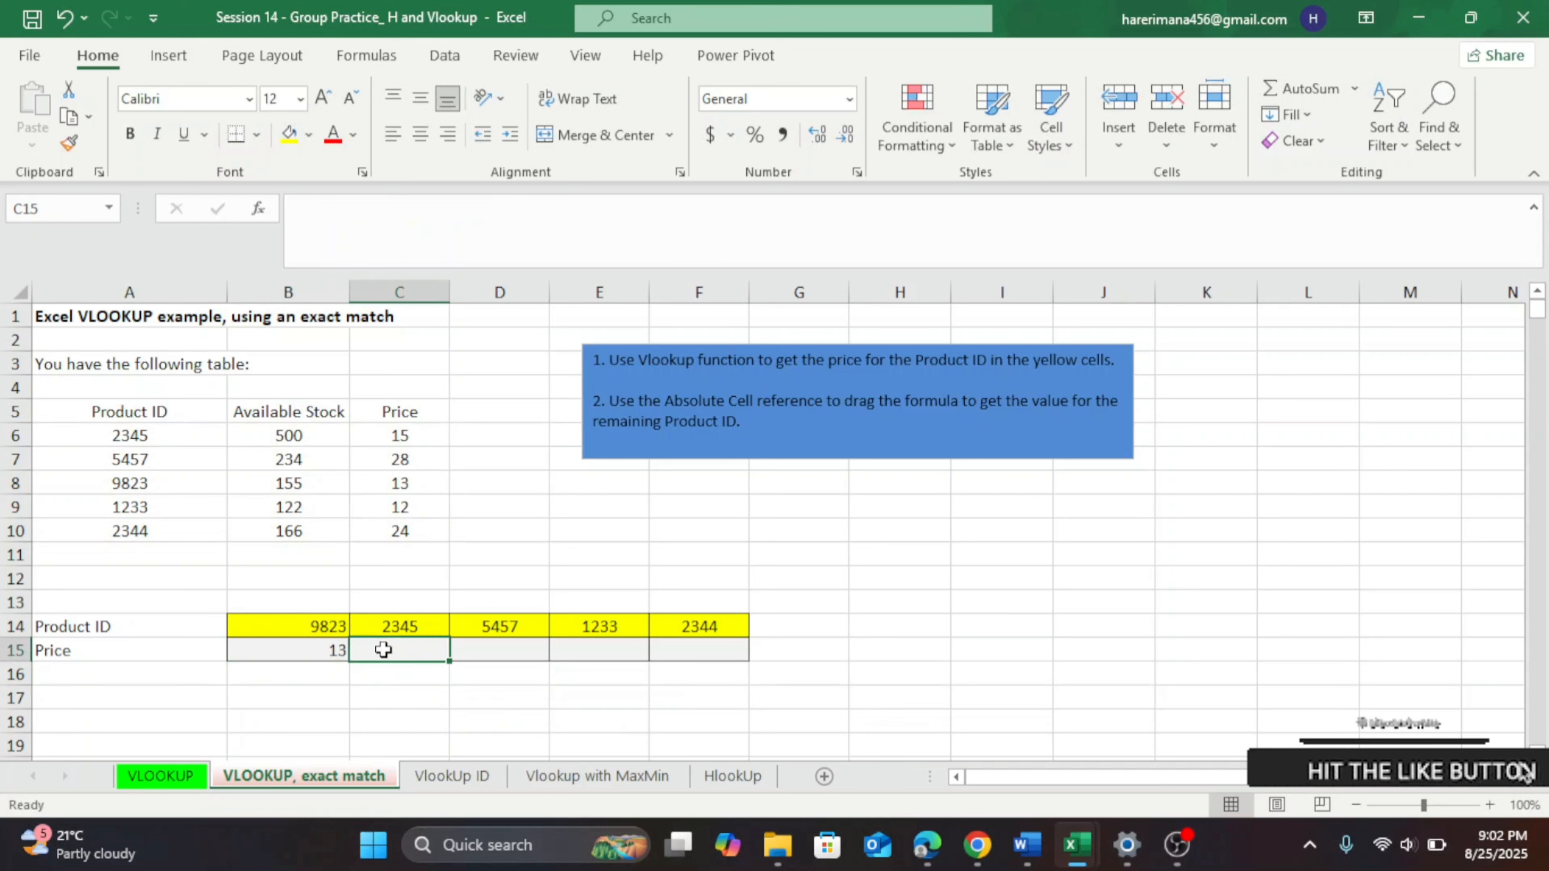
{"action": "type", "text": "="}
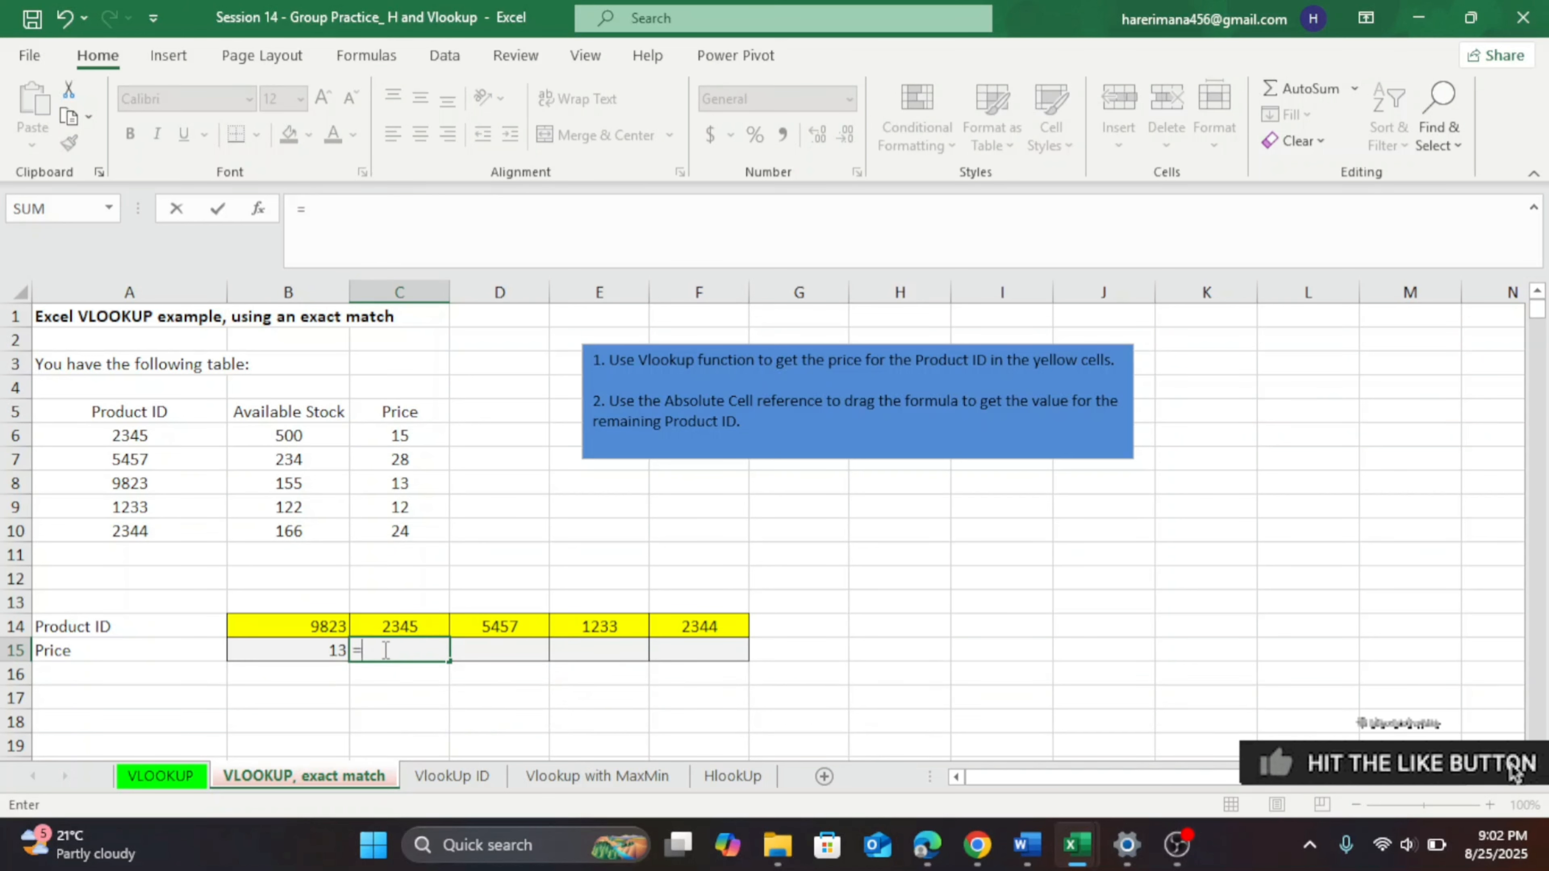
{"action": "type", "text": "vlook"}
{"action": "key", "text": "Tab"}
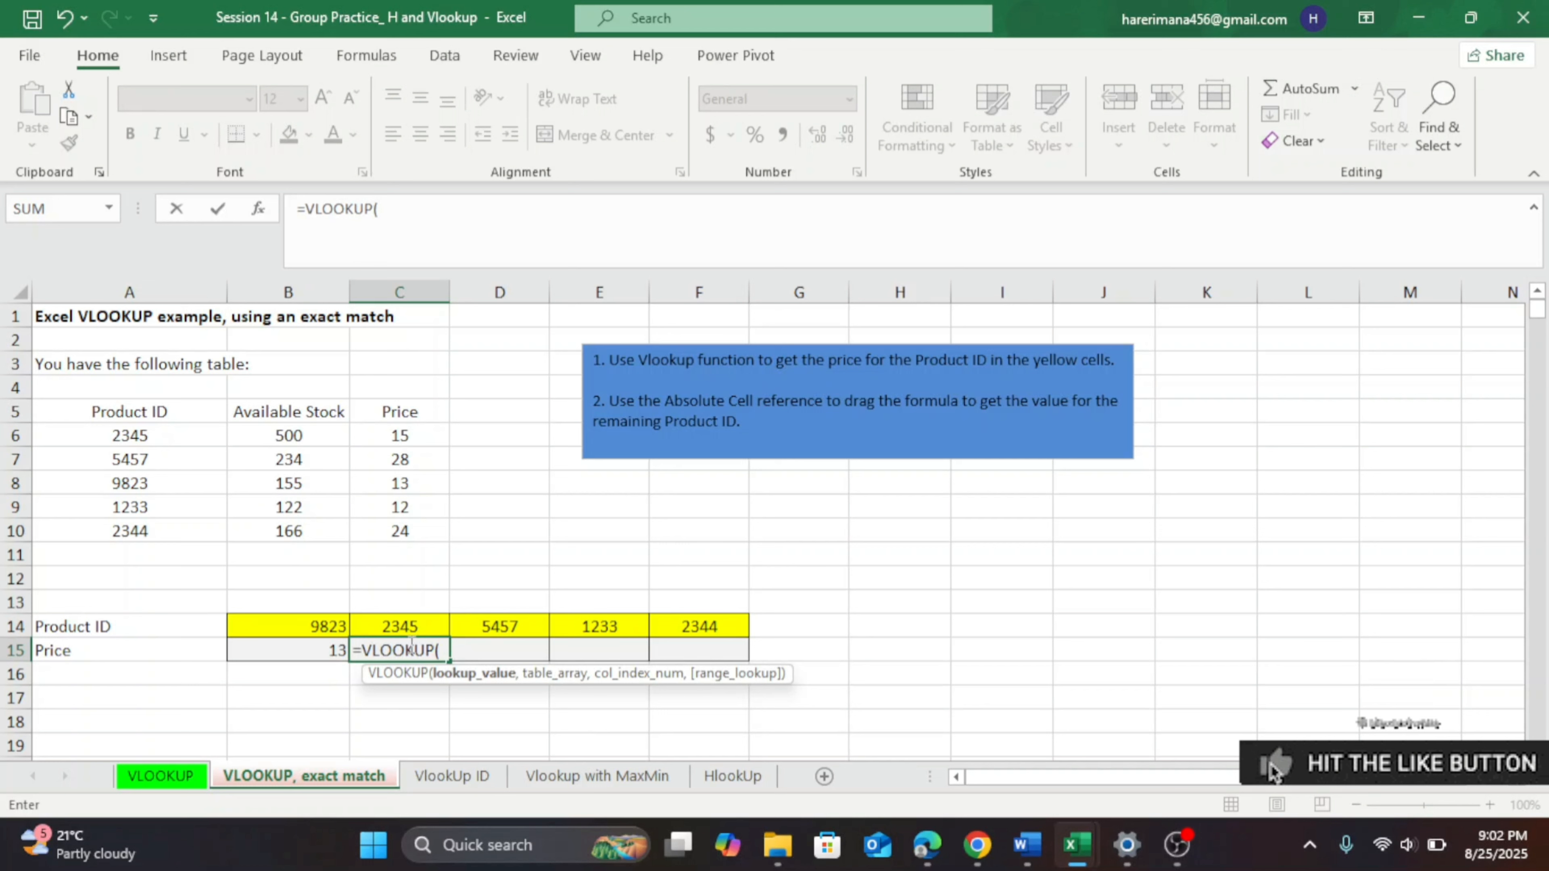
{"action": "left_click", "coordinate": [382, 625]}
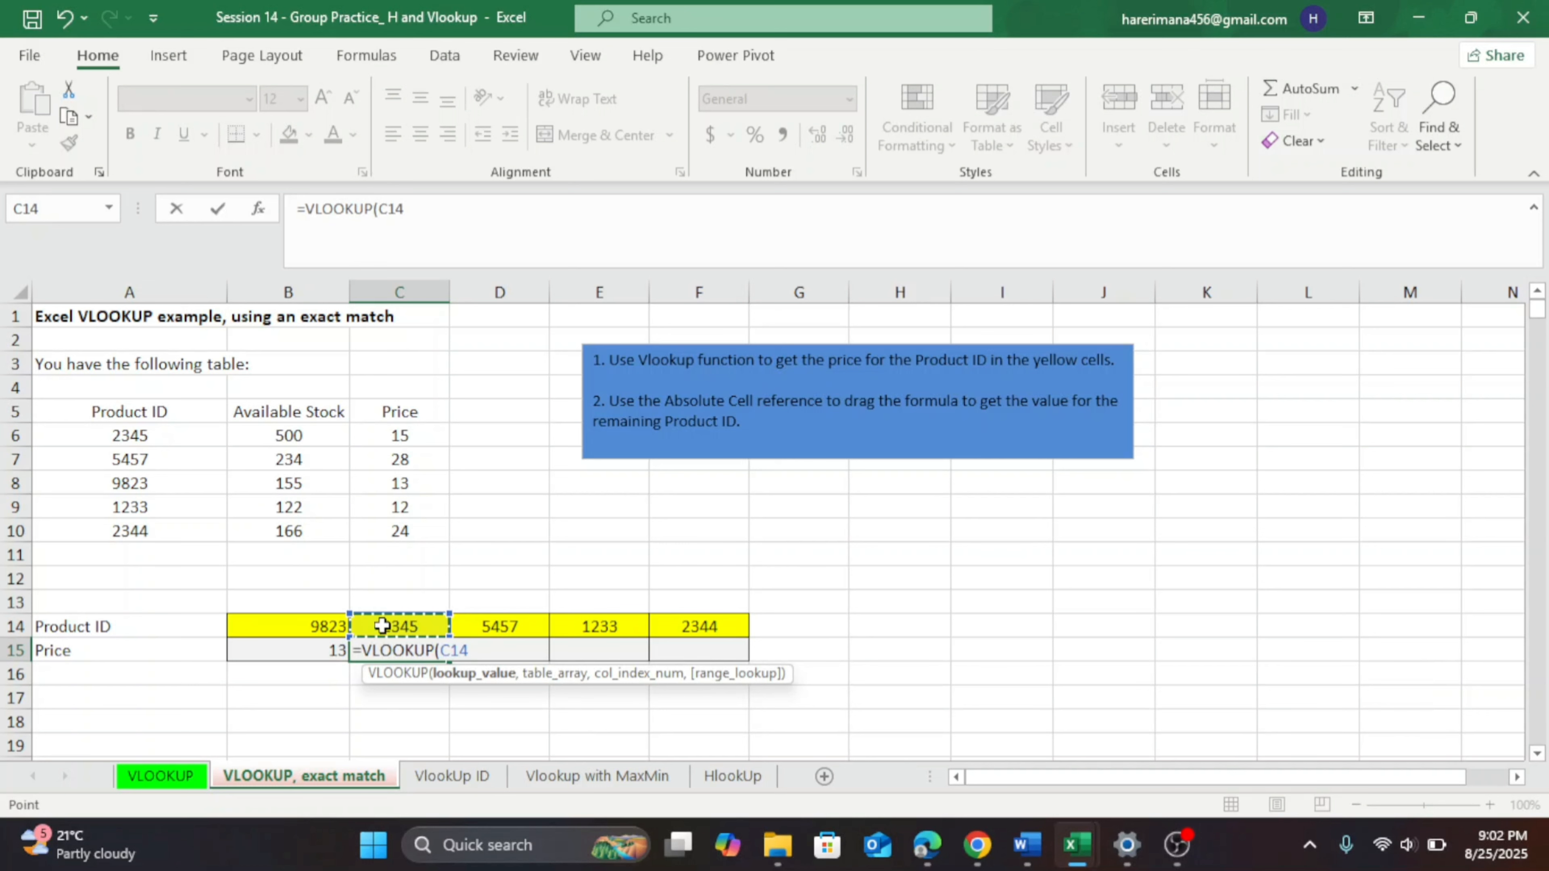
{"action": "type", "text": ","}
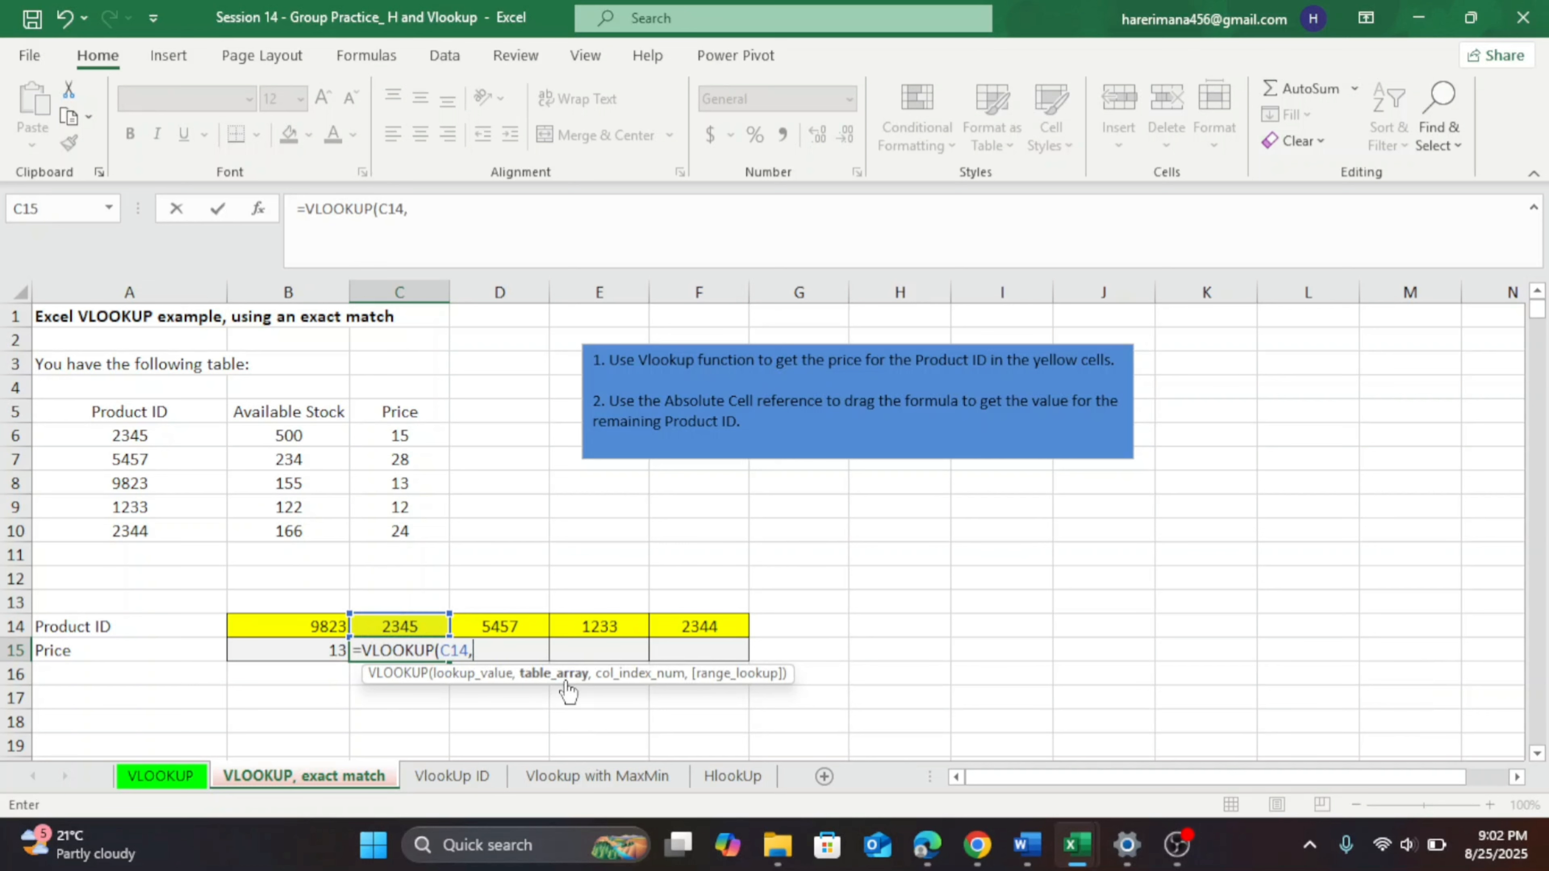
{"action": "left_click_drag", "start_coordinate": [118, 412], "coordinate": [378, 523]}
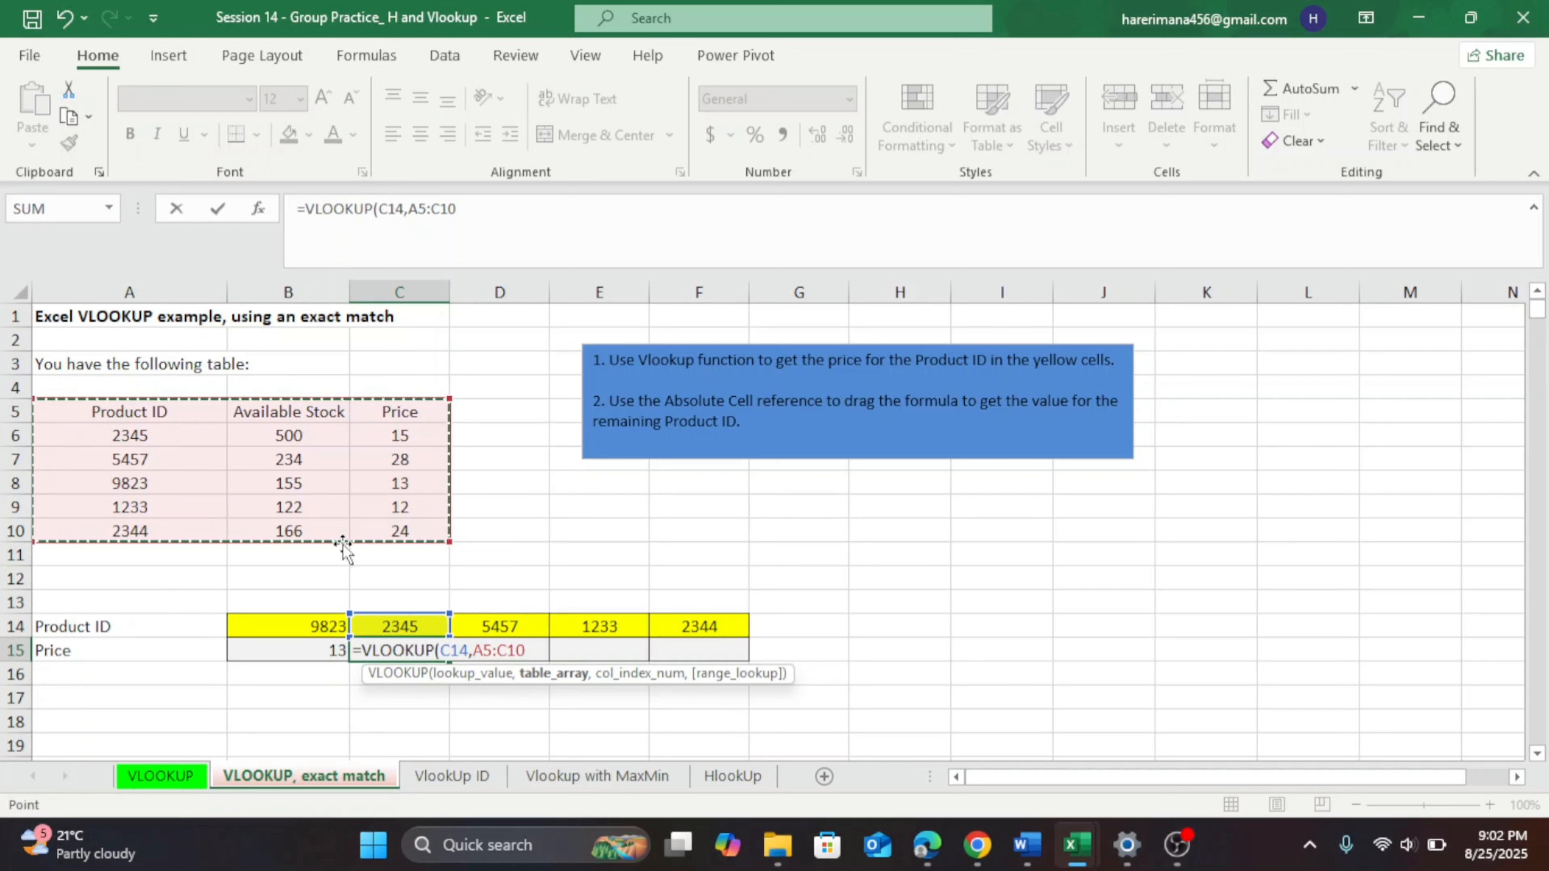
{"action": "type", "text": ","}
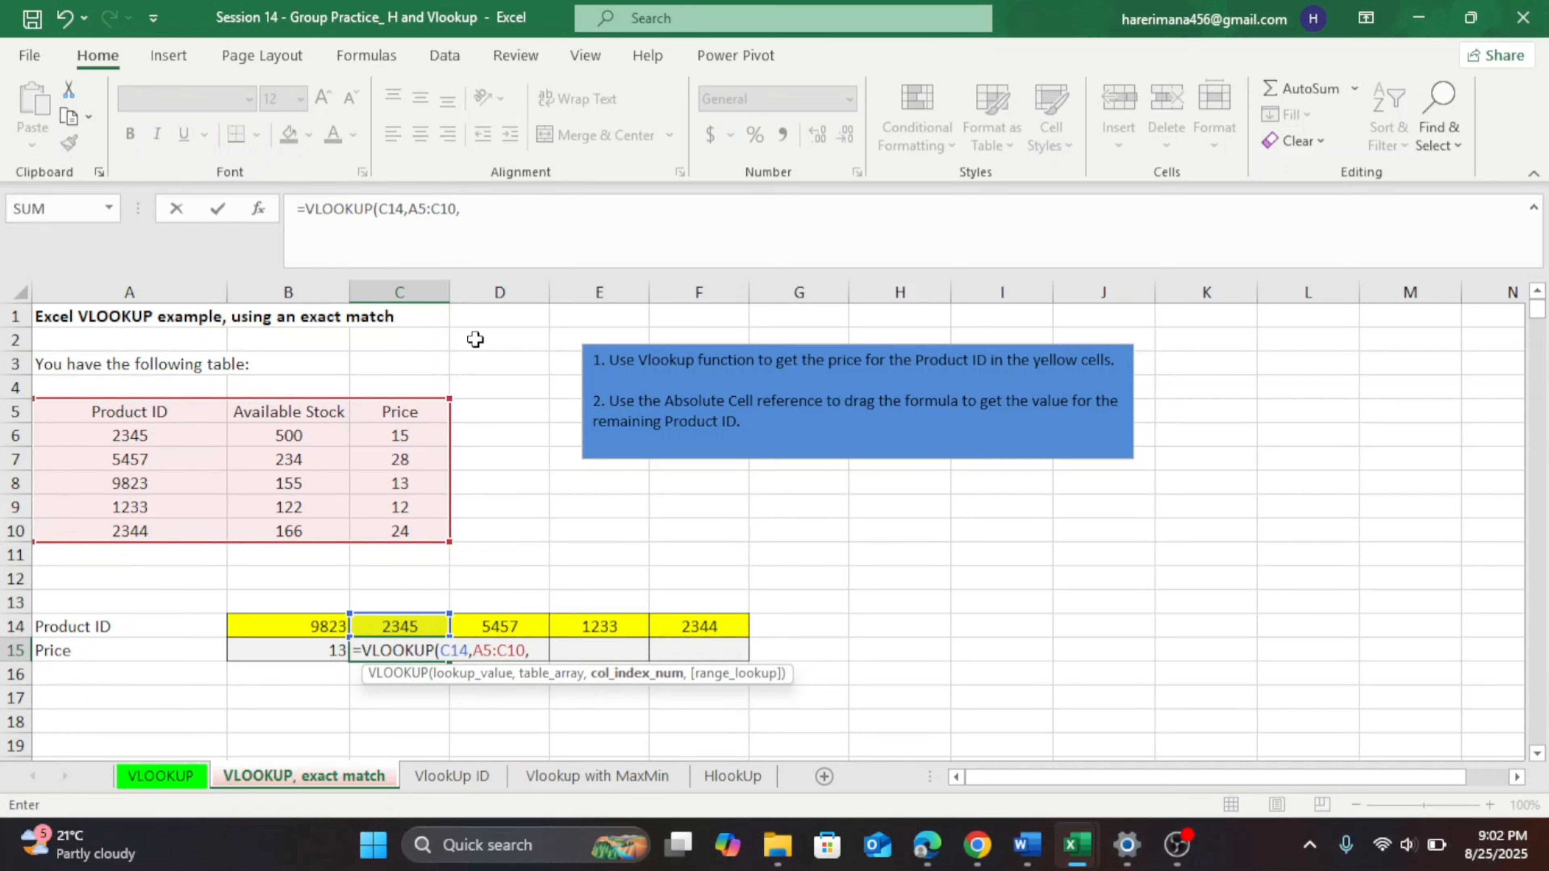
{"action": "type", "text": "3,"}
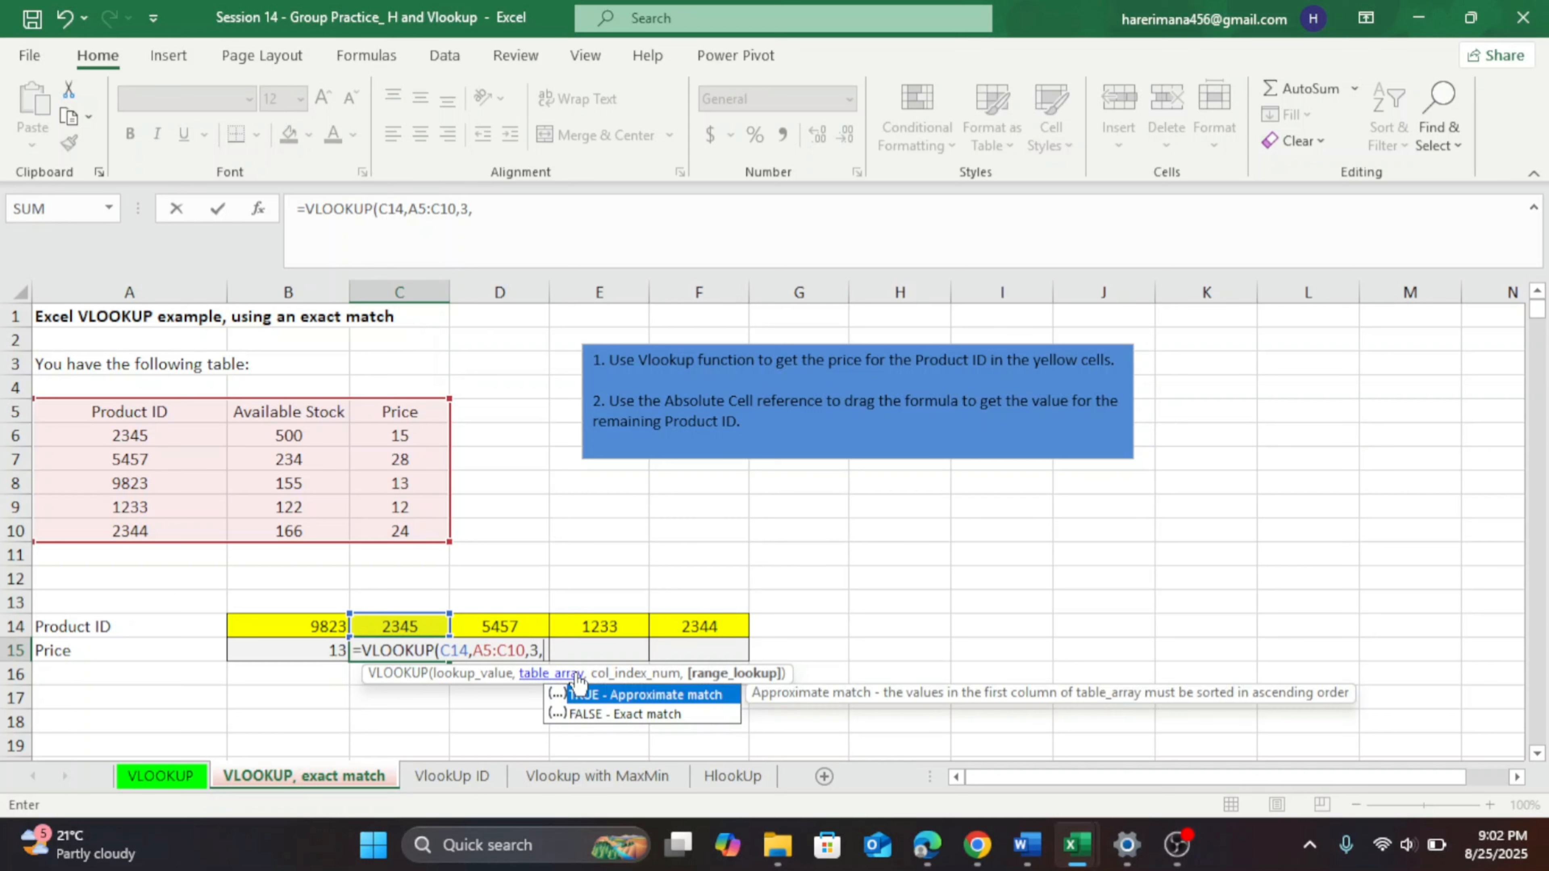
{"action": "type", "text": "0)"}
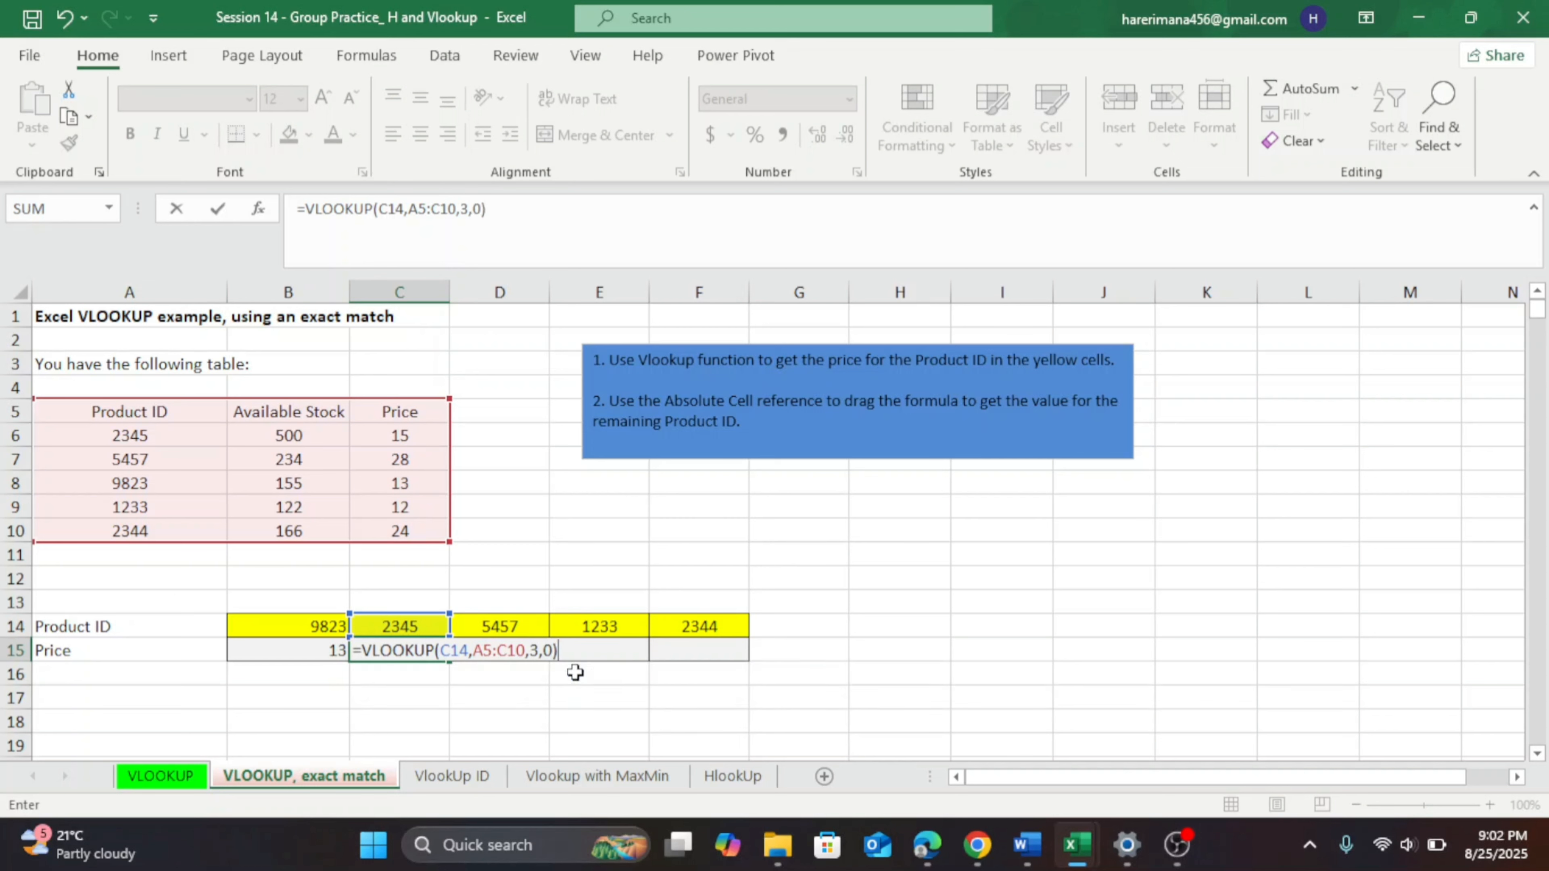
{"action": "key", "text": "Return"}
Try filling the C15 formula across to F15 and compare the cell references in C15 and D15
{"action": "left_click", "coordinate": [391, 652]}
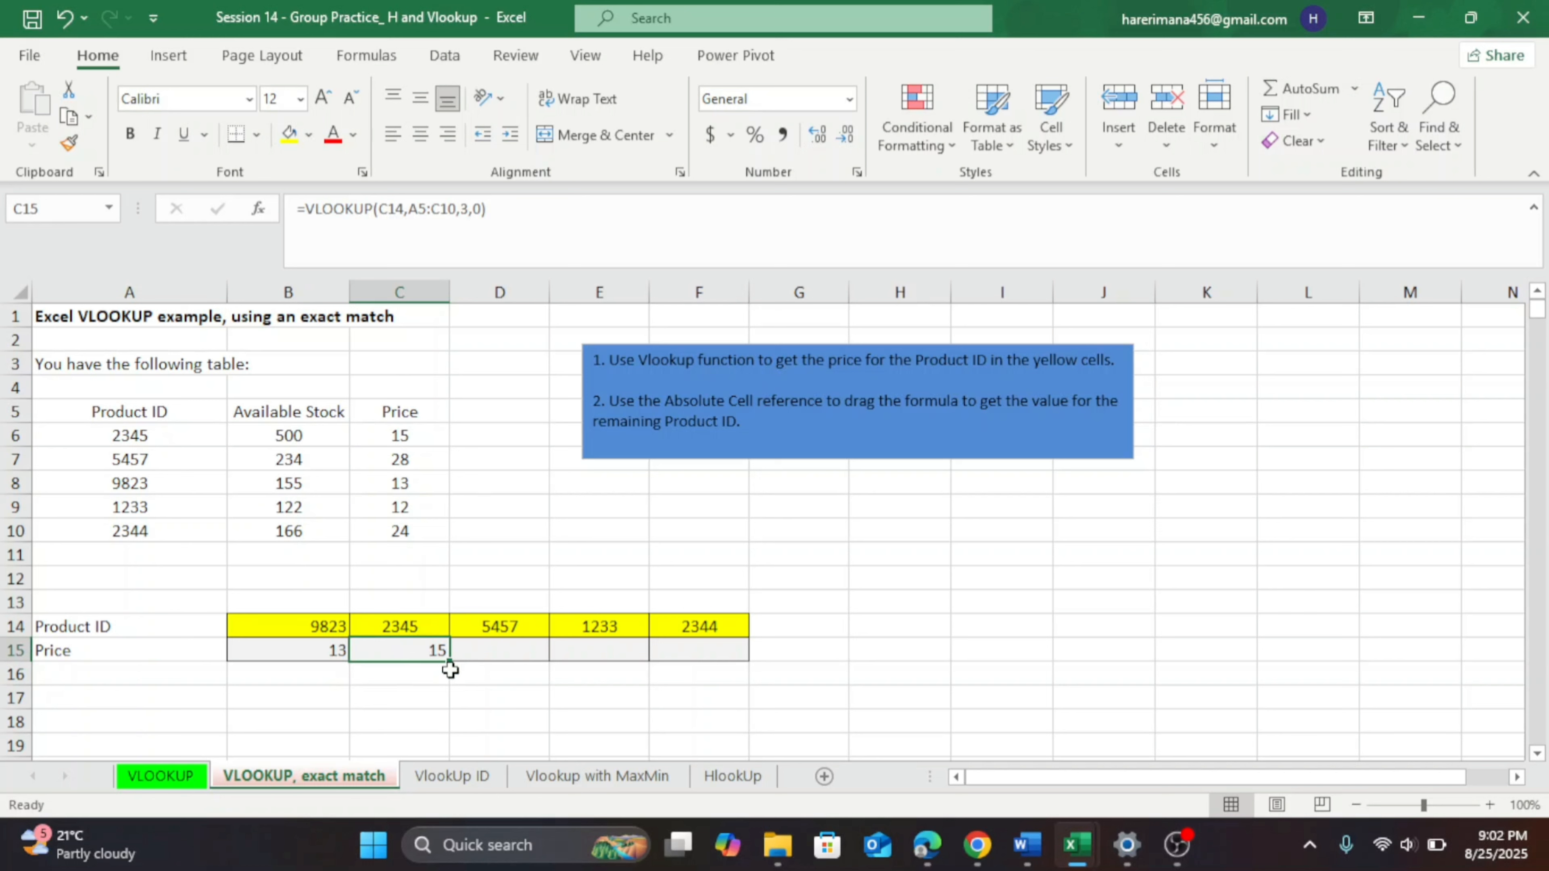
{"action": "left_click_drag", "start_coordinate": [451, 664], "coordinate": [728, 667]}
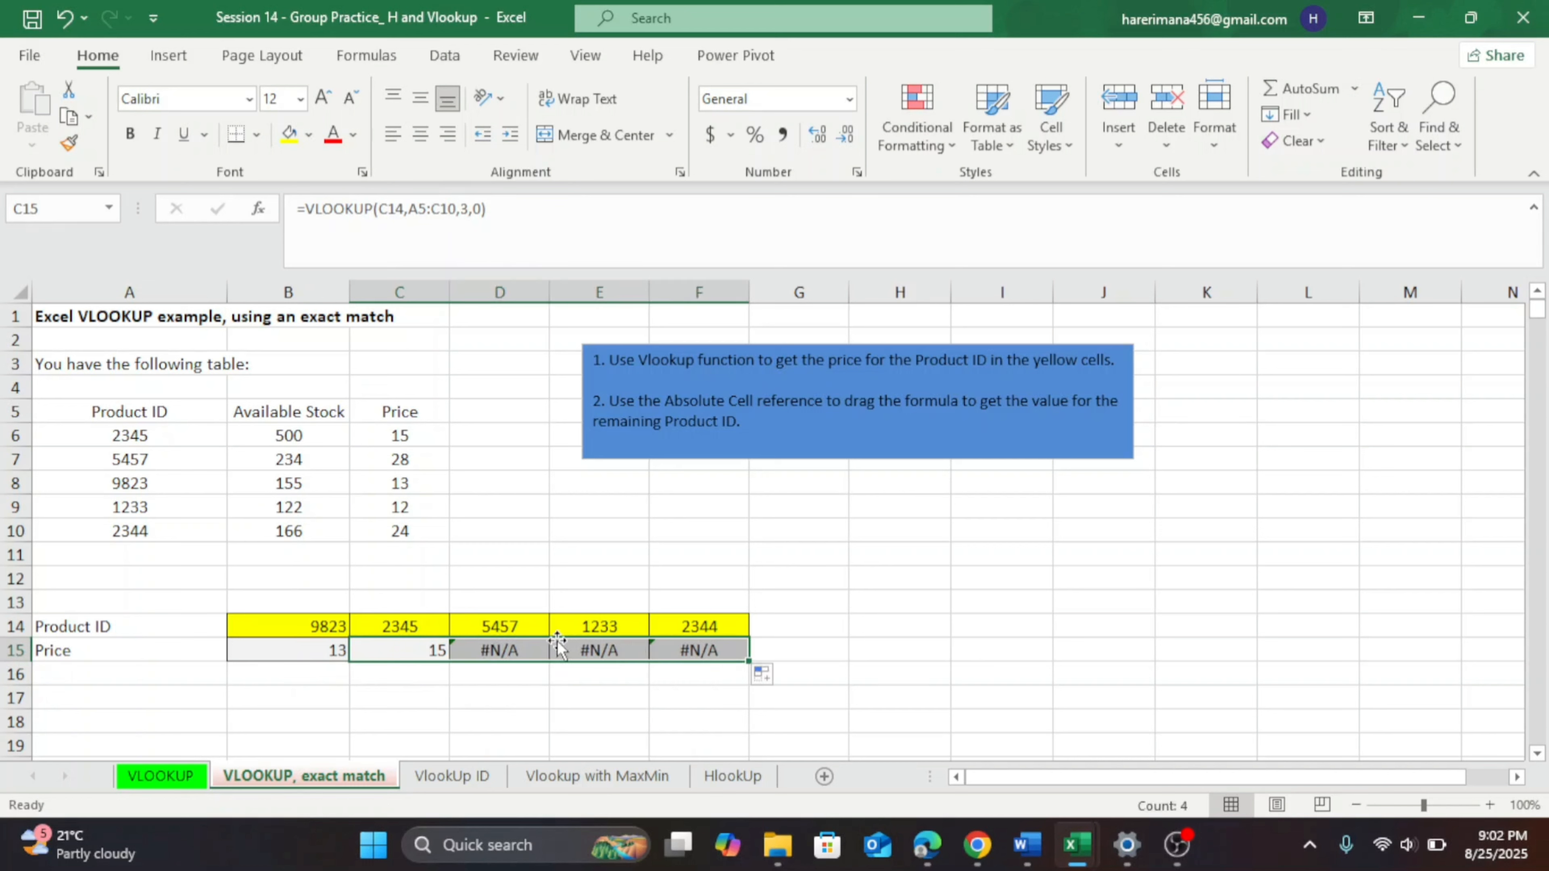
{"action": "left_click", "coordinate": [476, 665]}
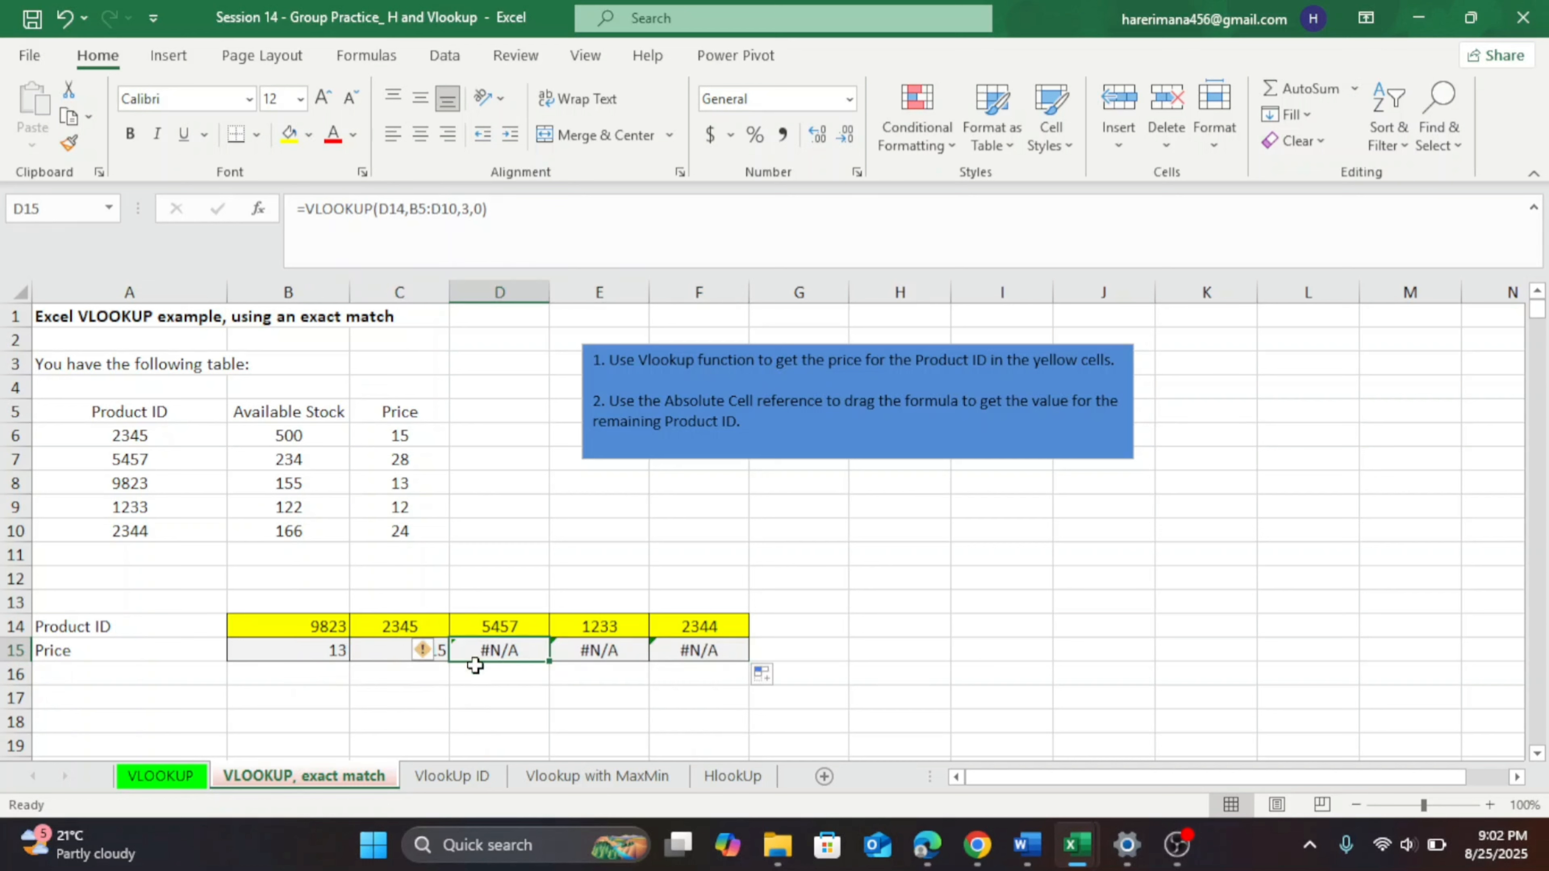
{"action": "left_click", "coordinate": [400, 654]}
{"action": "left_click", "coordinate": [537, 648]}
{"action": "left_click", "coordinate": [405, 649]}
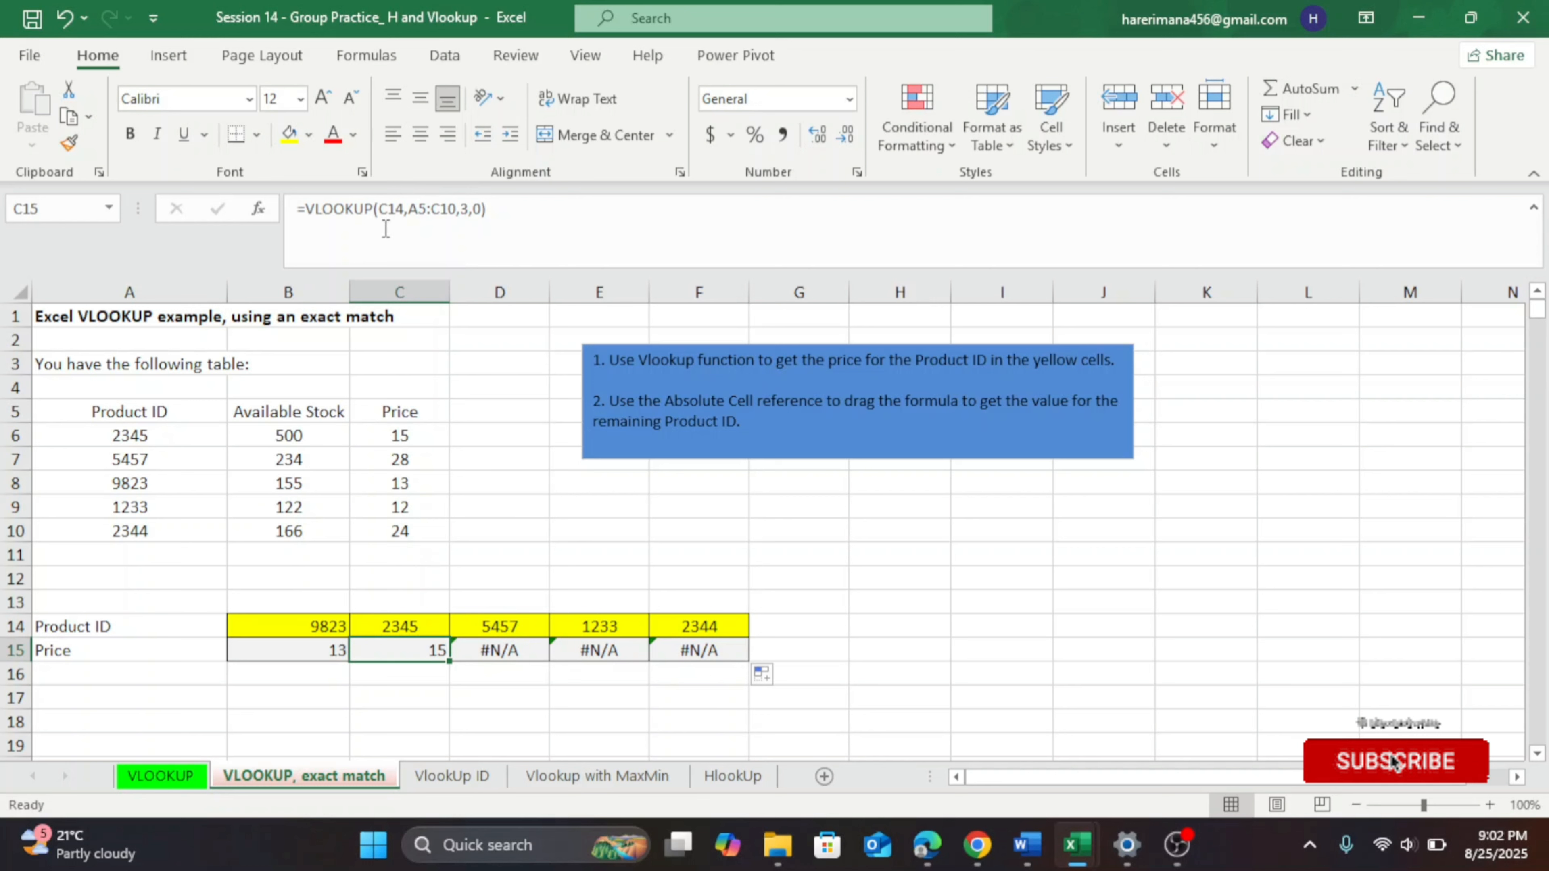
{"action": "left_click", "coordinate": [490, 659]}
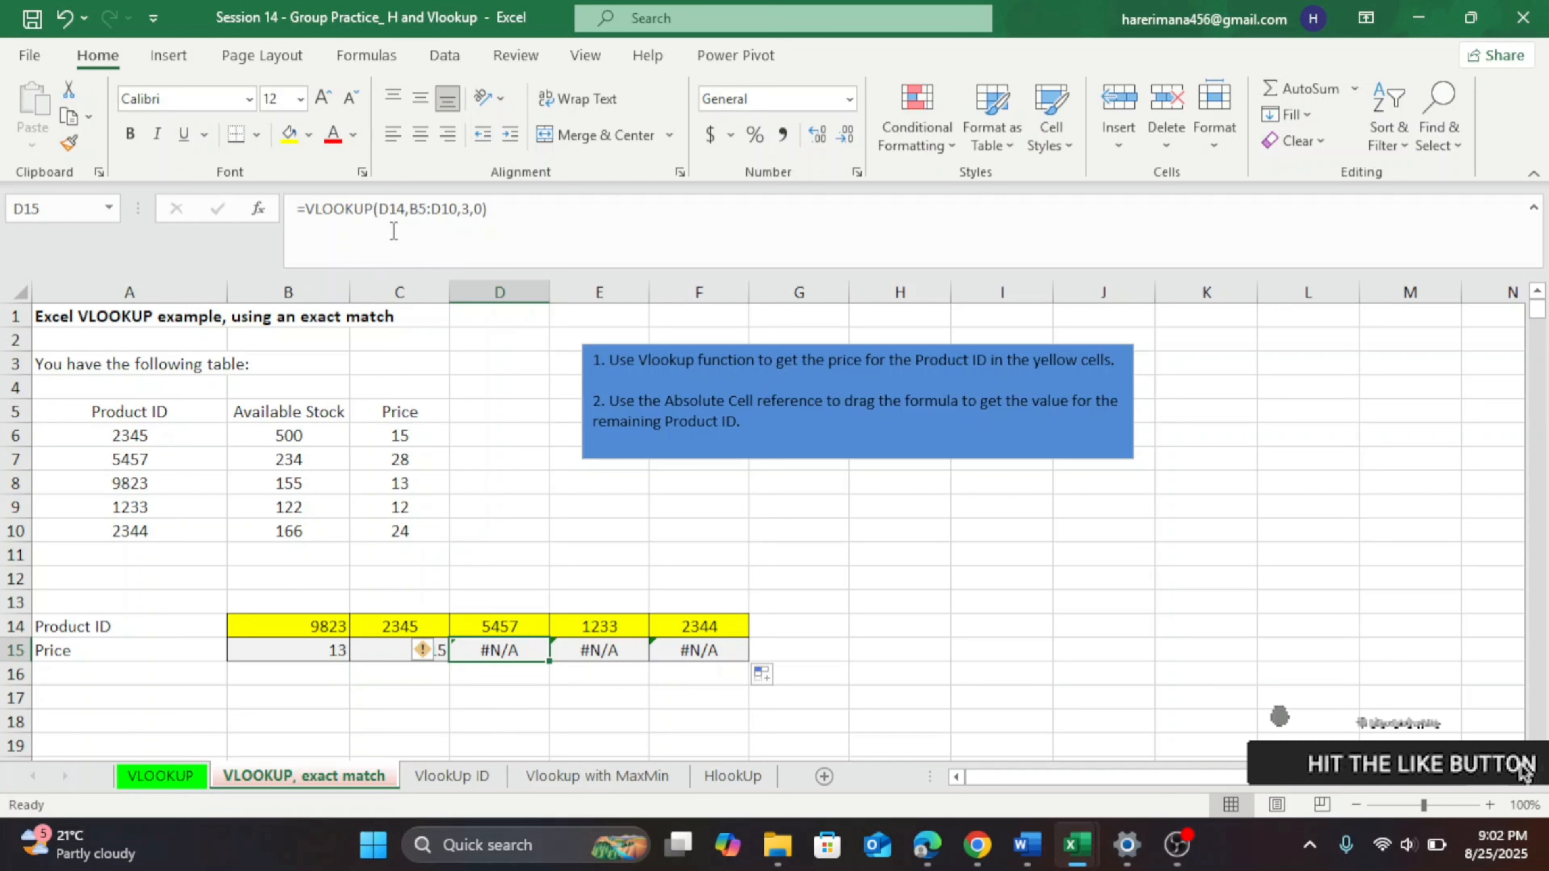
Make the table range in C15's formula absolute as $A$5:$C$10 and fill the formula across to F15
{"action": "left_click", "coordinate": [391, 647]}
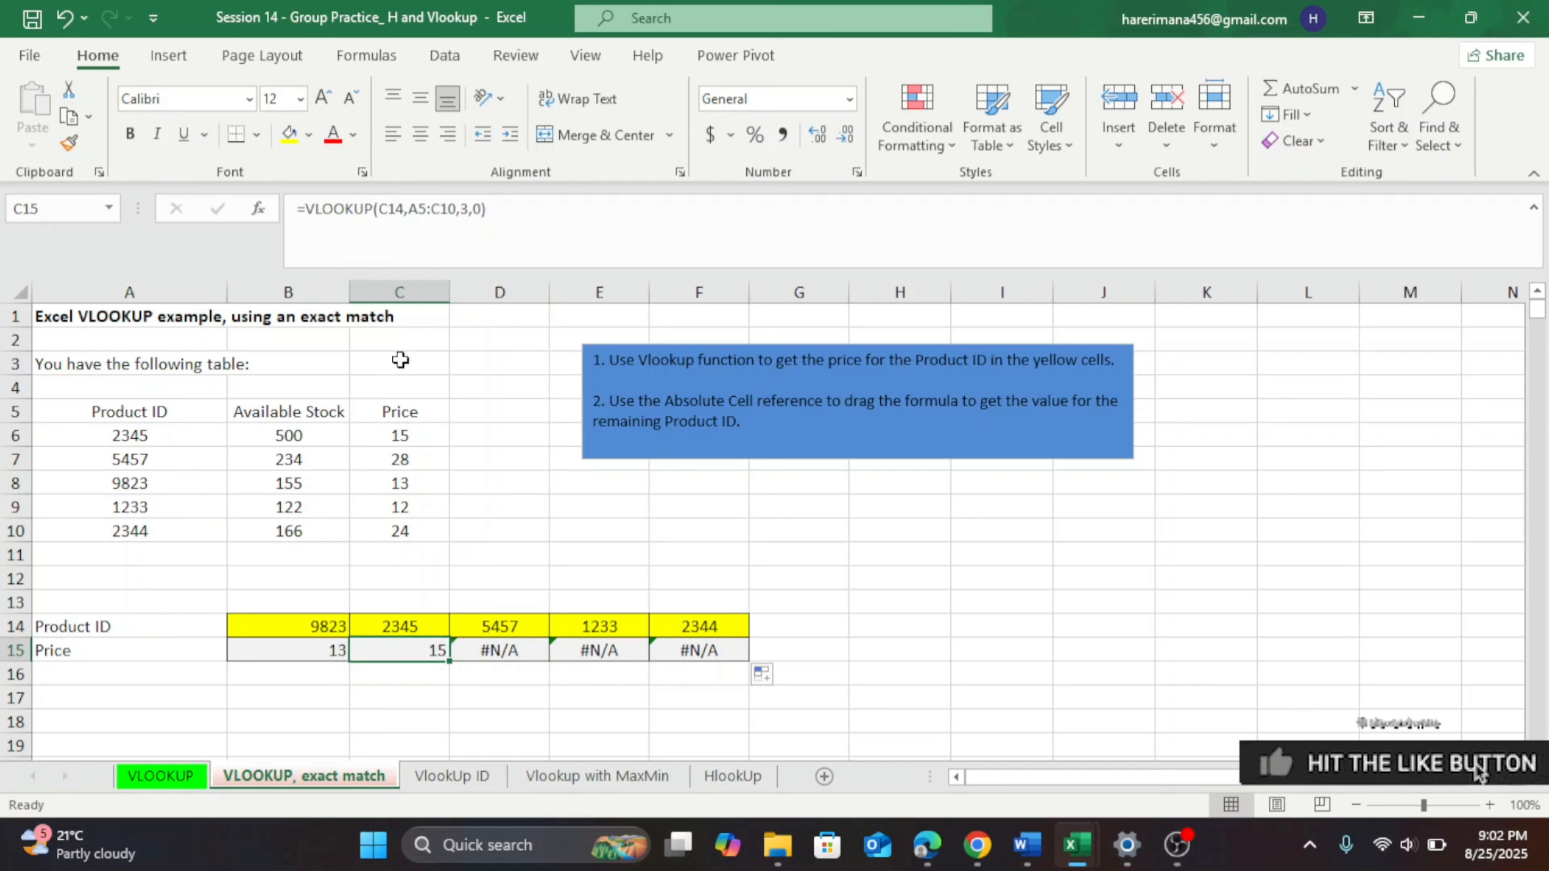
{"action": "left_click_drag", "start_coordinate": [408, 209], "coordinate": [458, 208]}
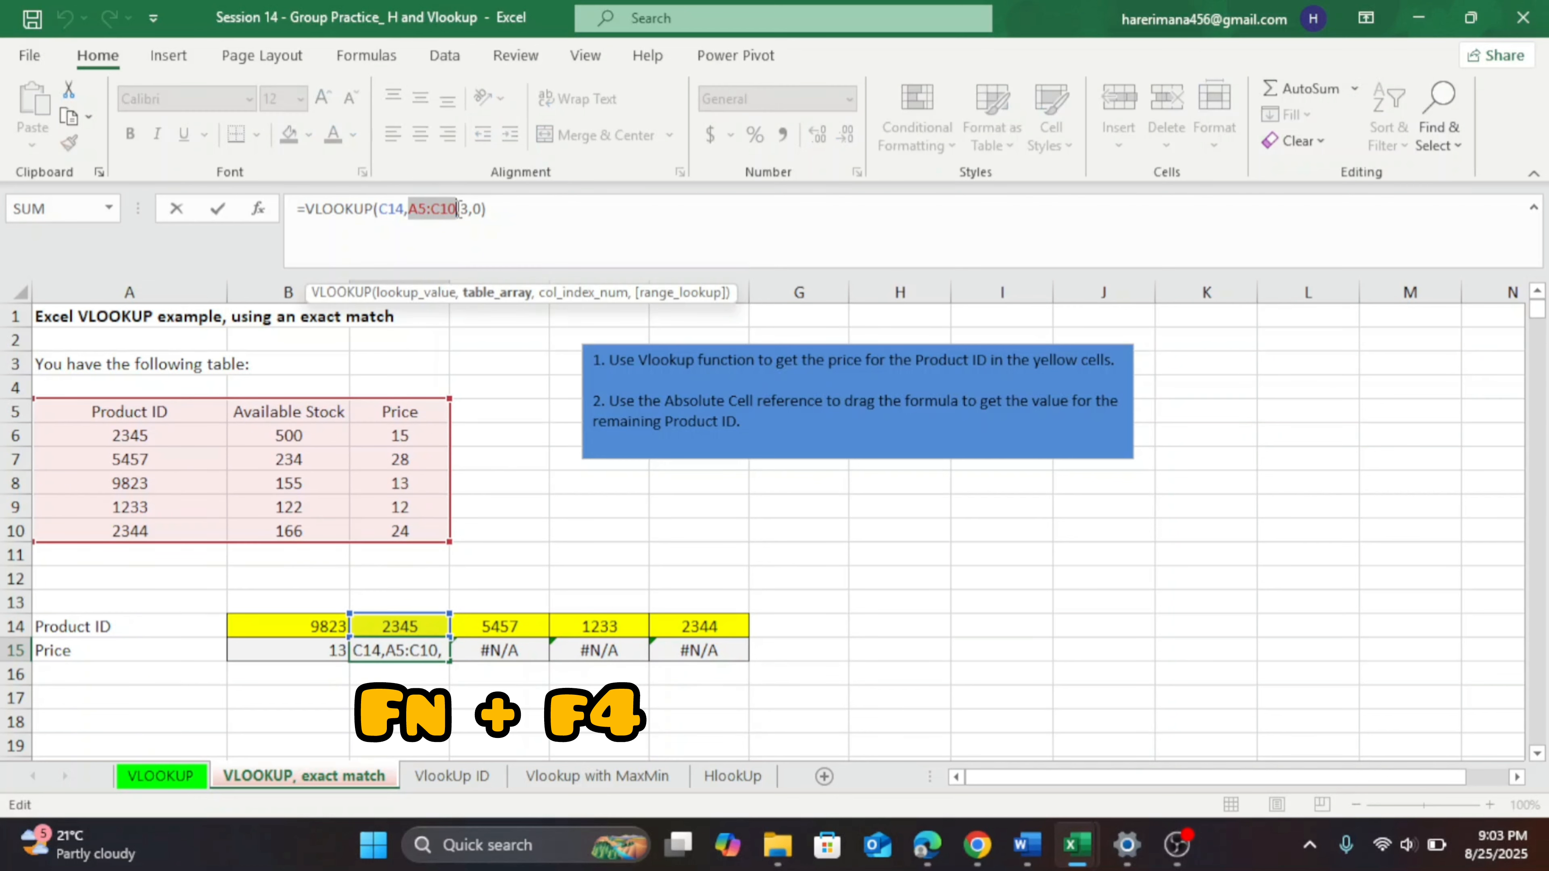
{"action": "key", "text": "F4"}
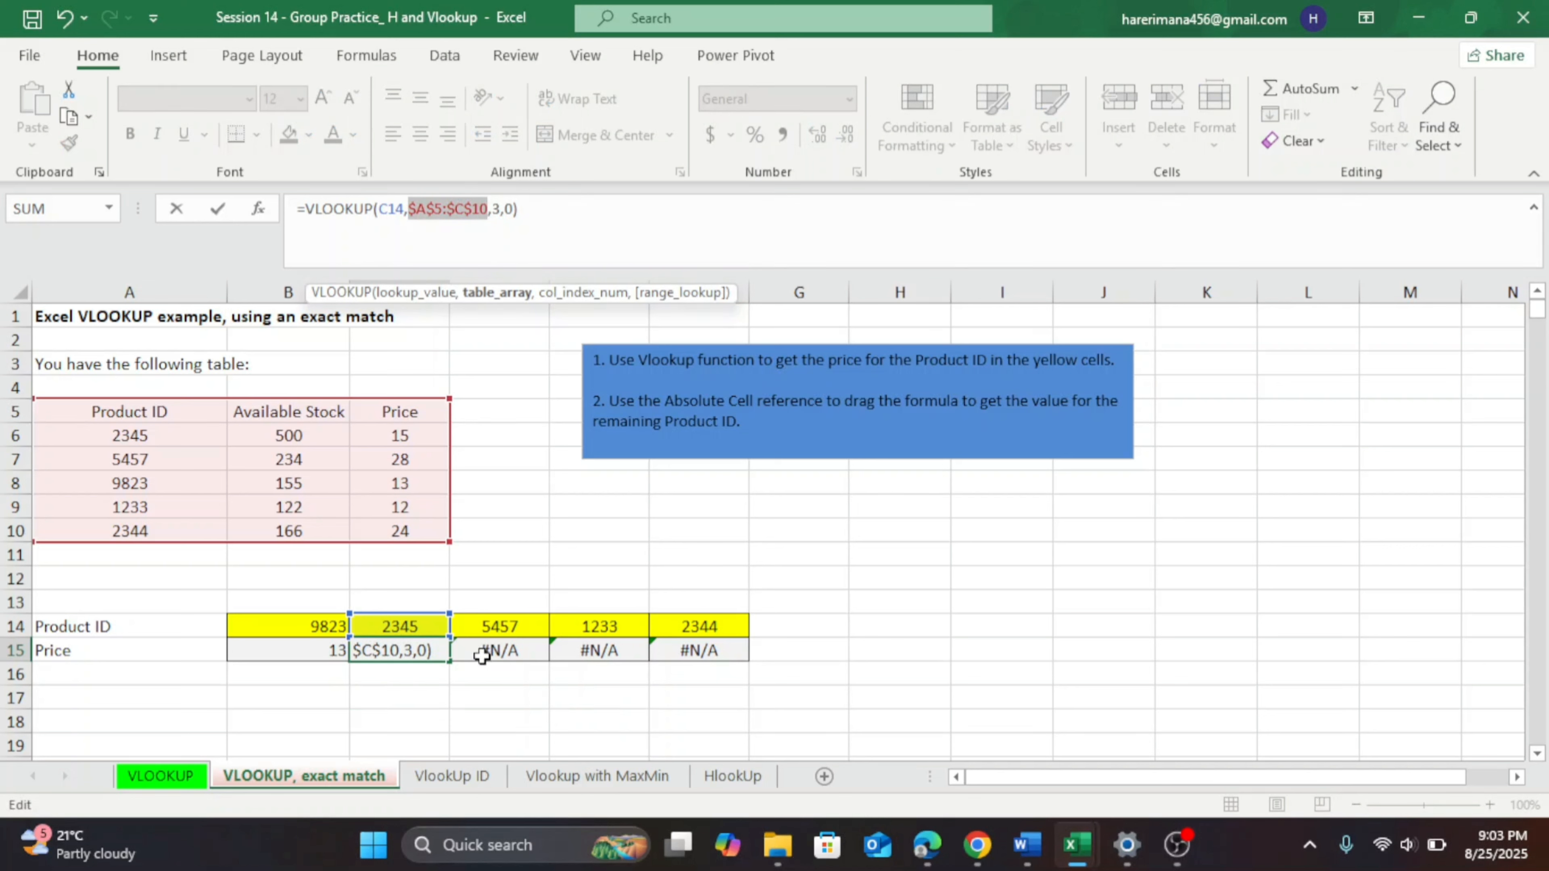
{"action": "key", "text": "Return"}
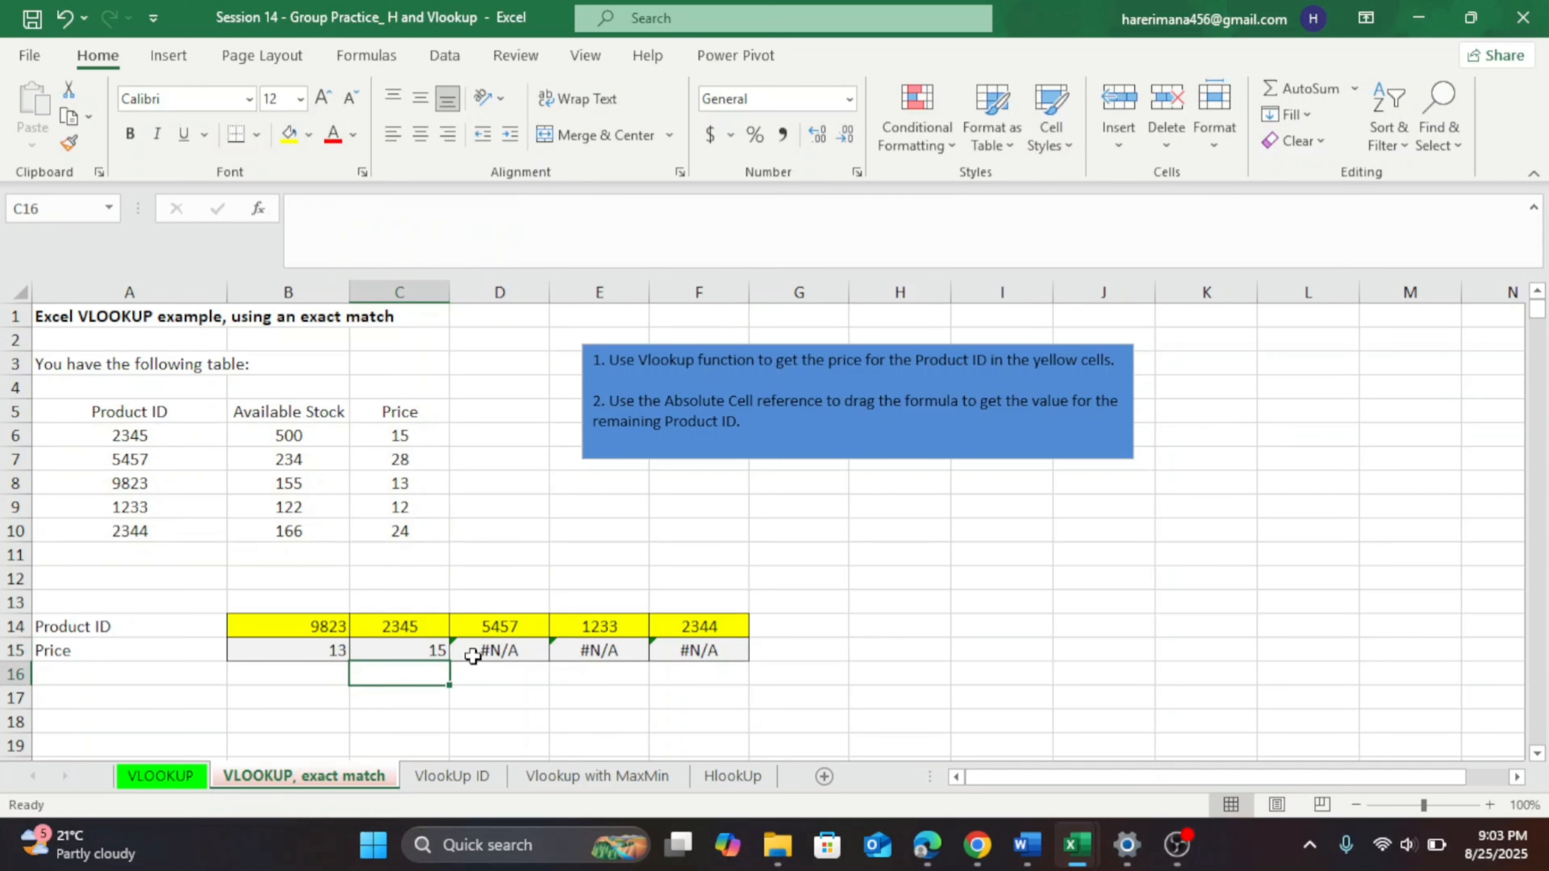
{"action": "left_click", "coordinate": [443, 654]}
{"action": "left_click_drag", "start_coordinate": [450, 661], "coordinate": [736, 665]}
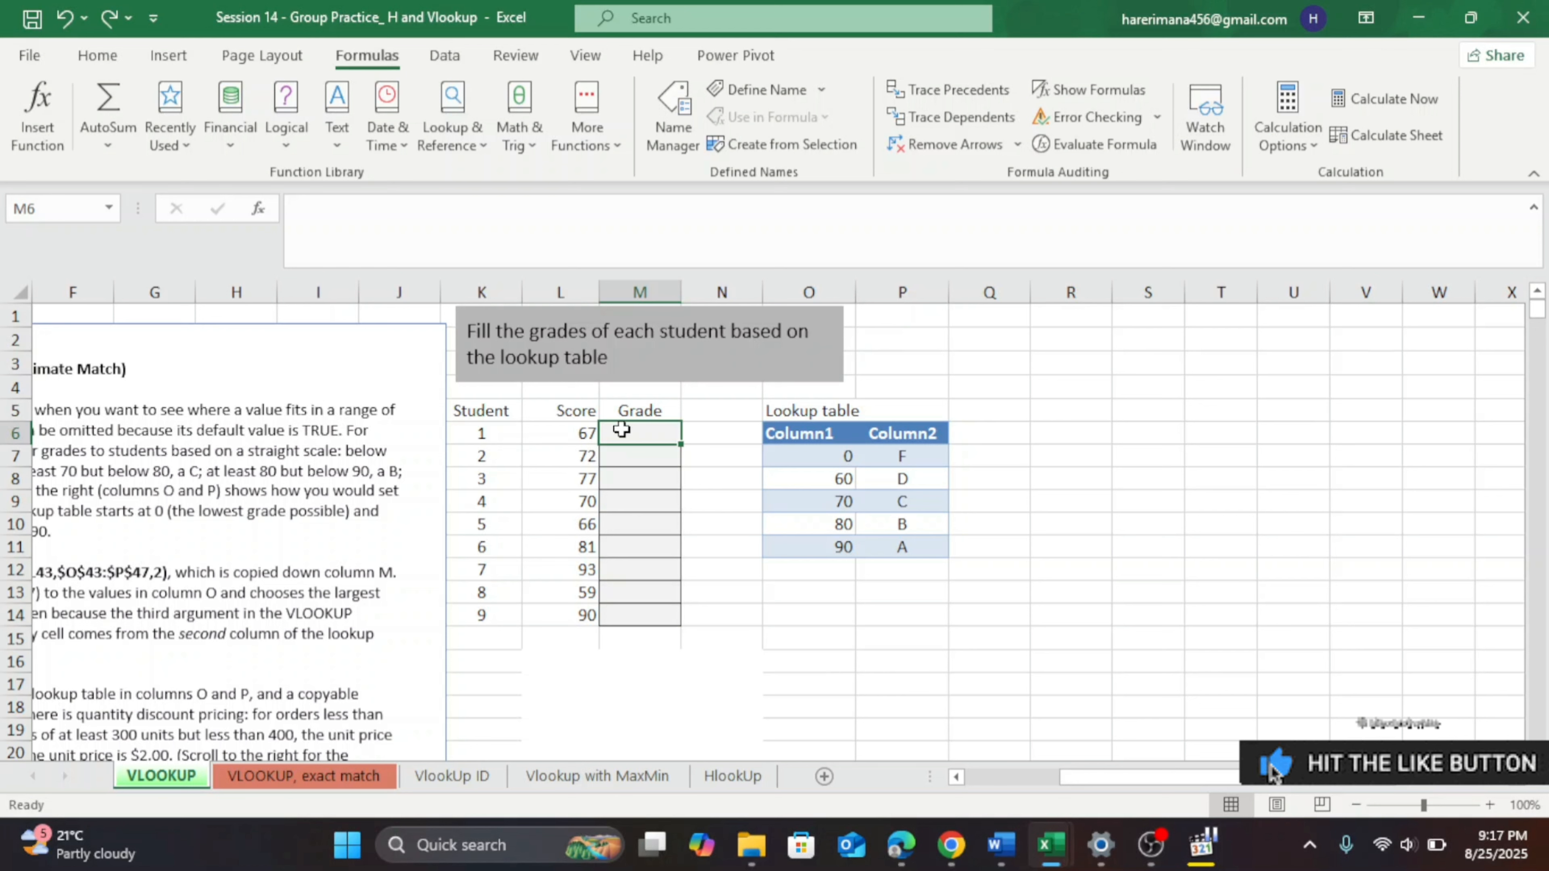
Enter =VLOOKUP(L6,O7:P11,2,1) in M6 to return the first student's grade by approximate match
{"action": "left_click", "coordinate": [301, 233]}
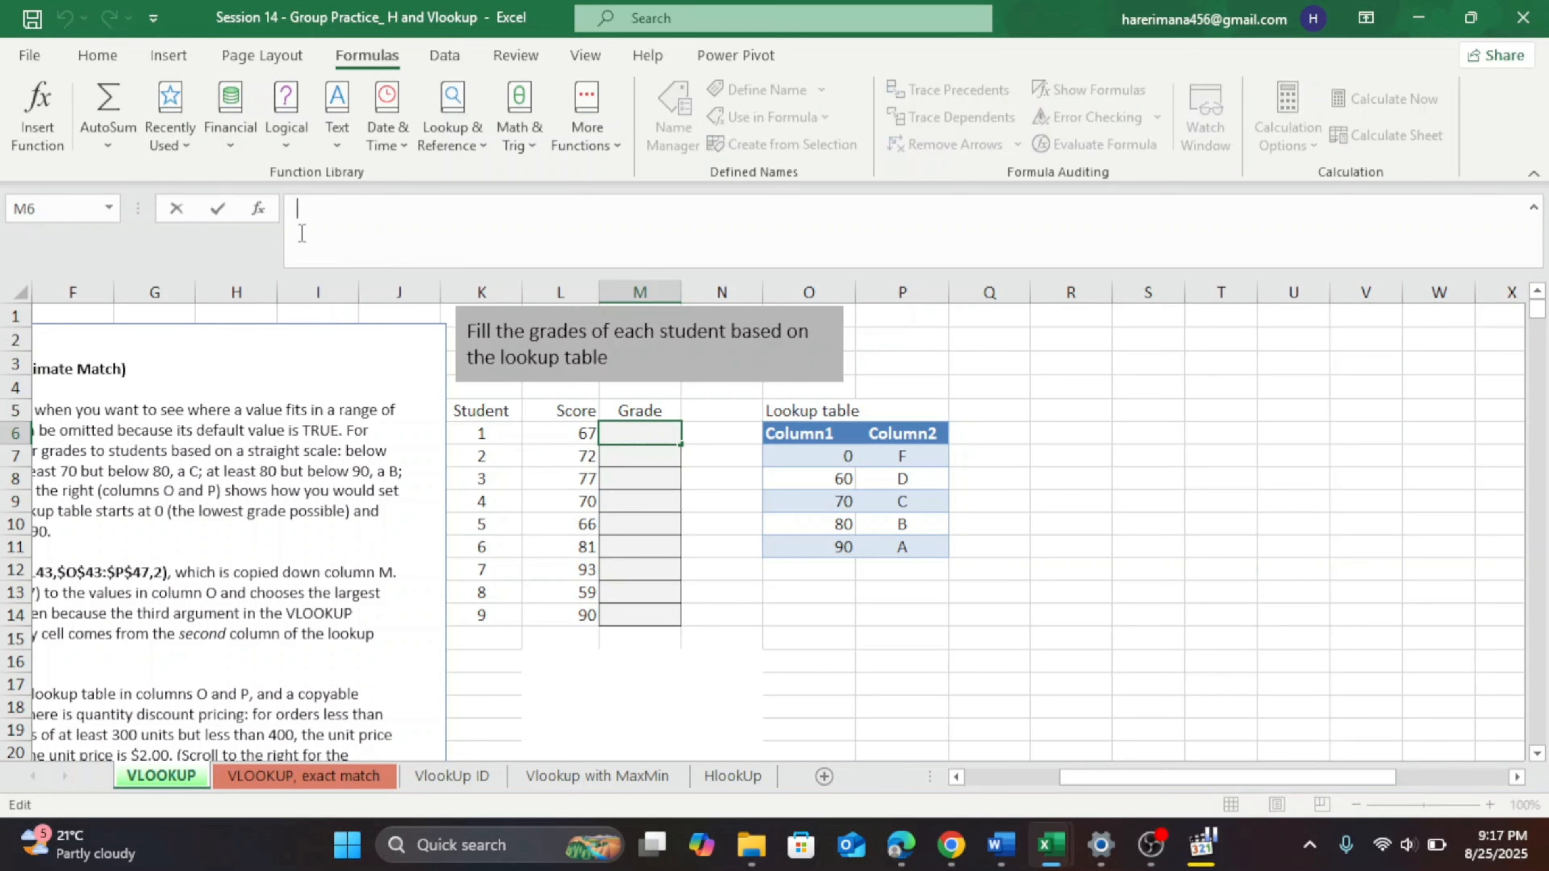
{"action": "type", "text": "=vlo"}
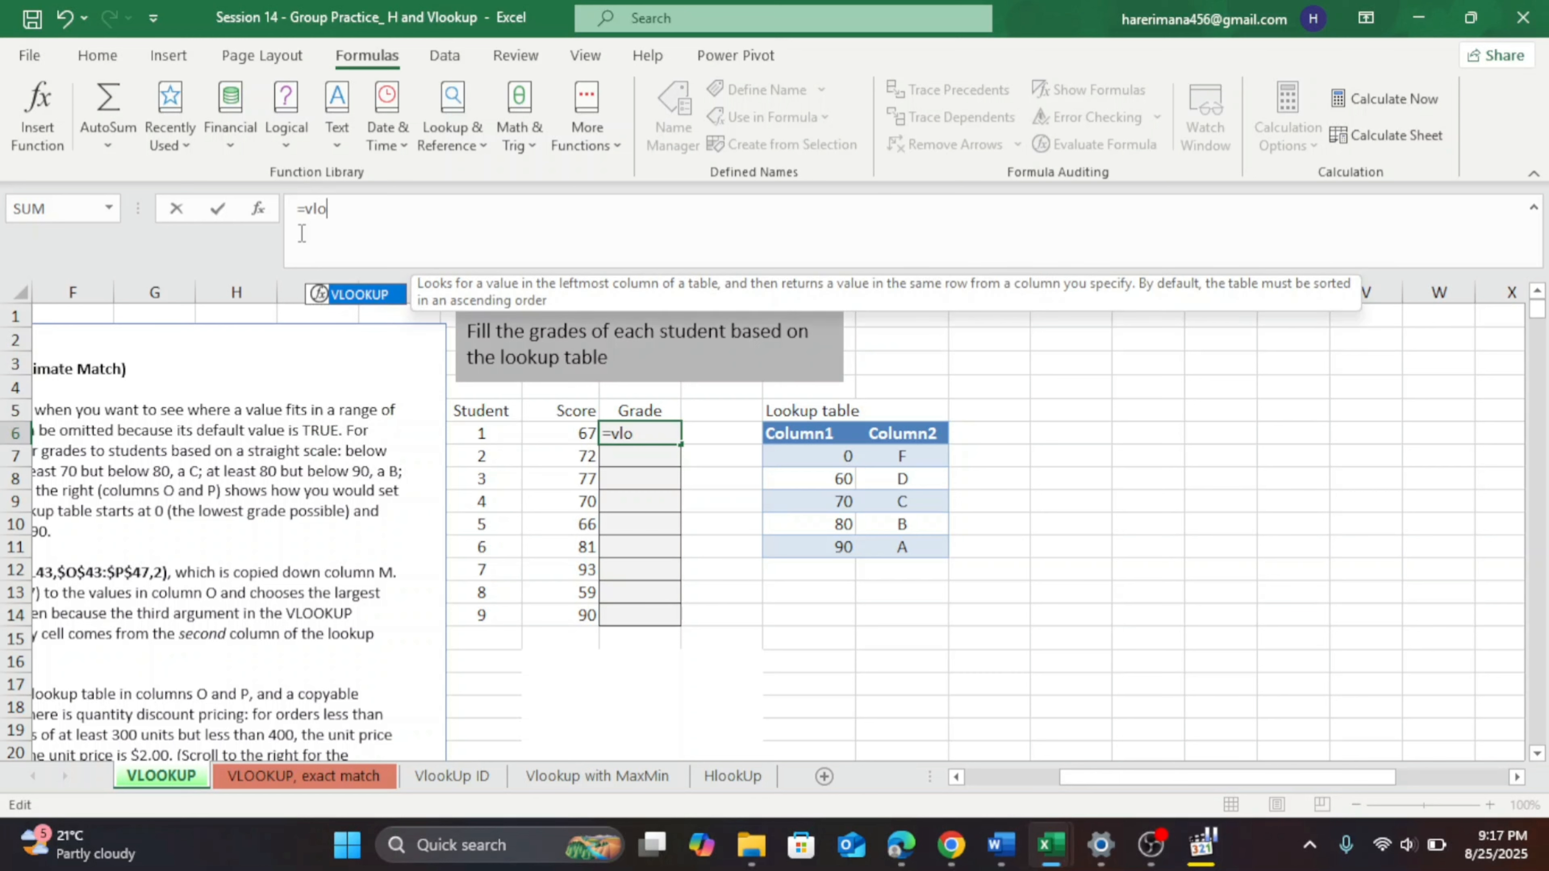
{"action": "key", "text": "Tab"}
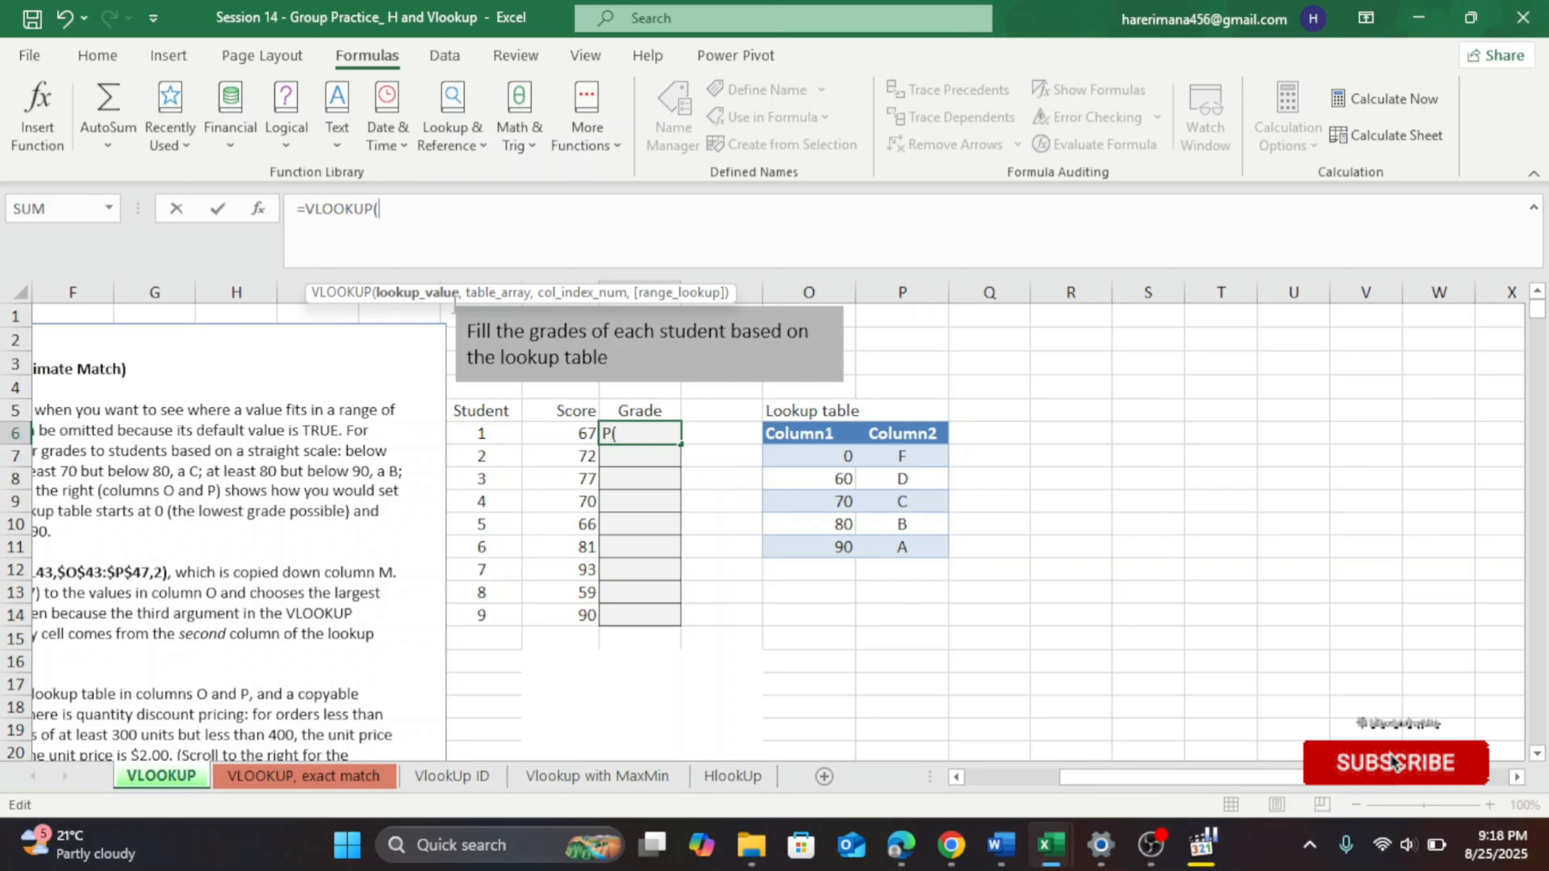
{"action": "left_click", "coordinate": [561, 432]}
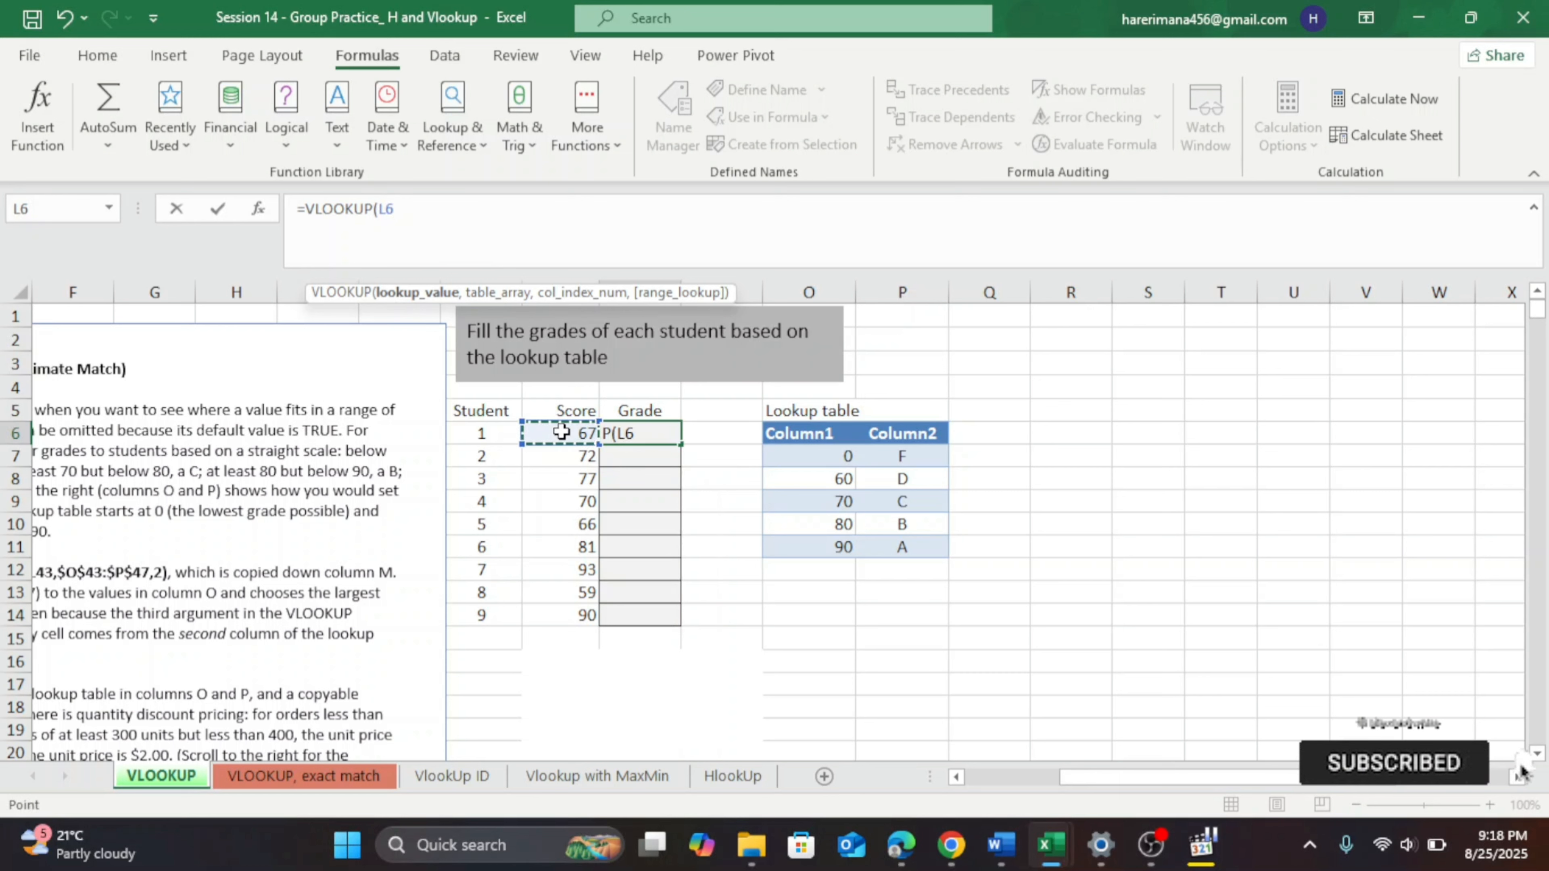
{"action": "type", "text": ","}
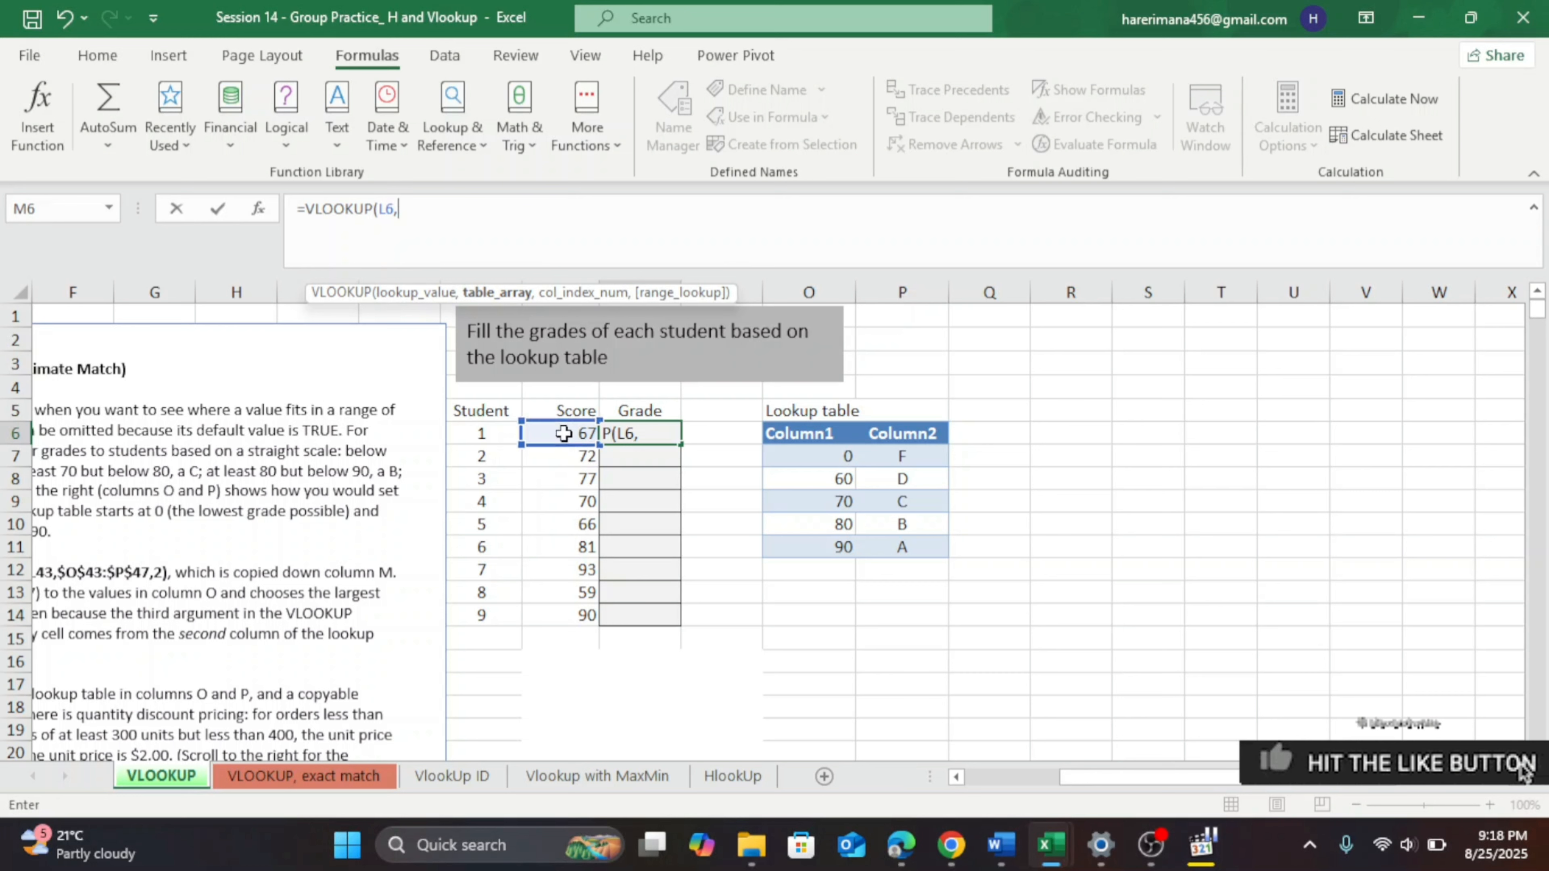
{"action": "left_click_drag", "start_coordinate": [816, 457], "coordinate": [900, 547]}
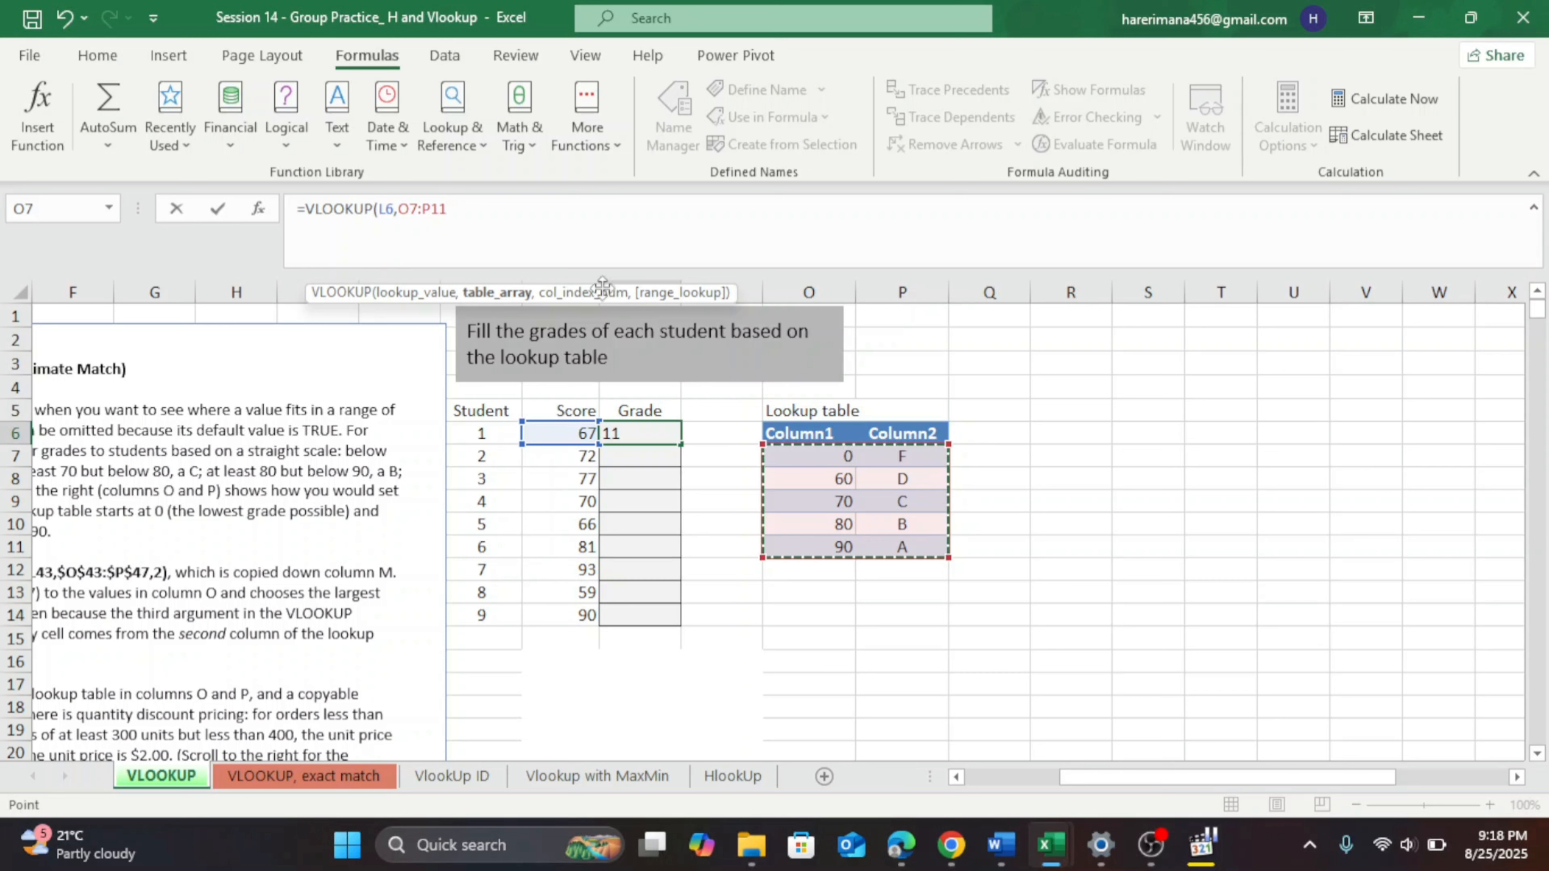
{"action": "type", "text": ",2"}
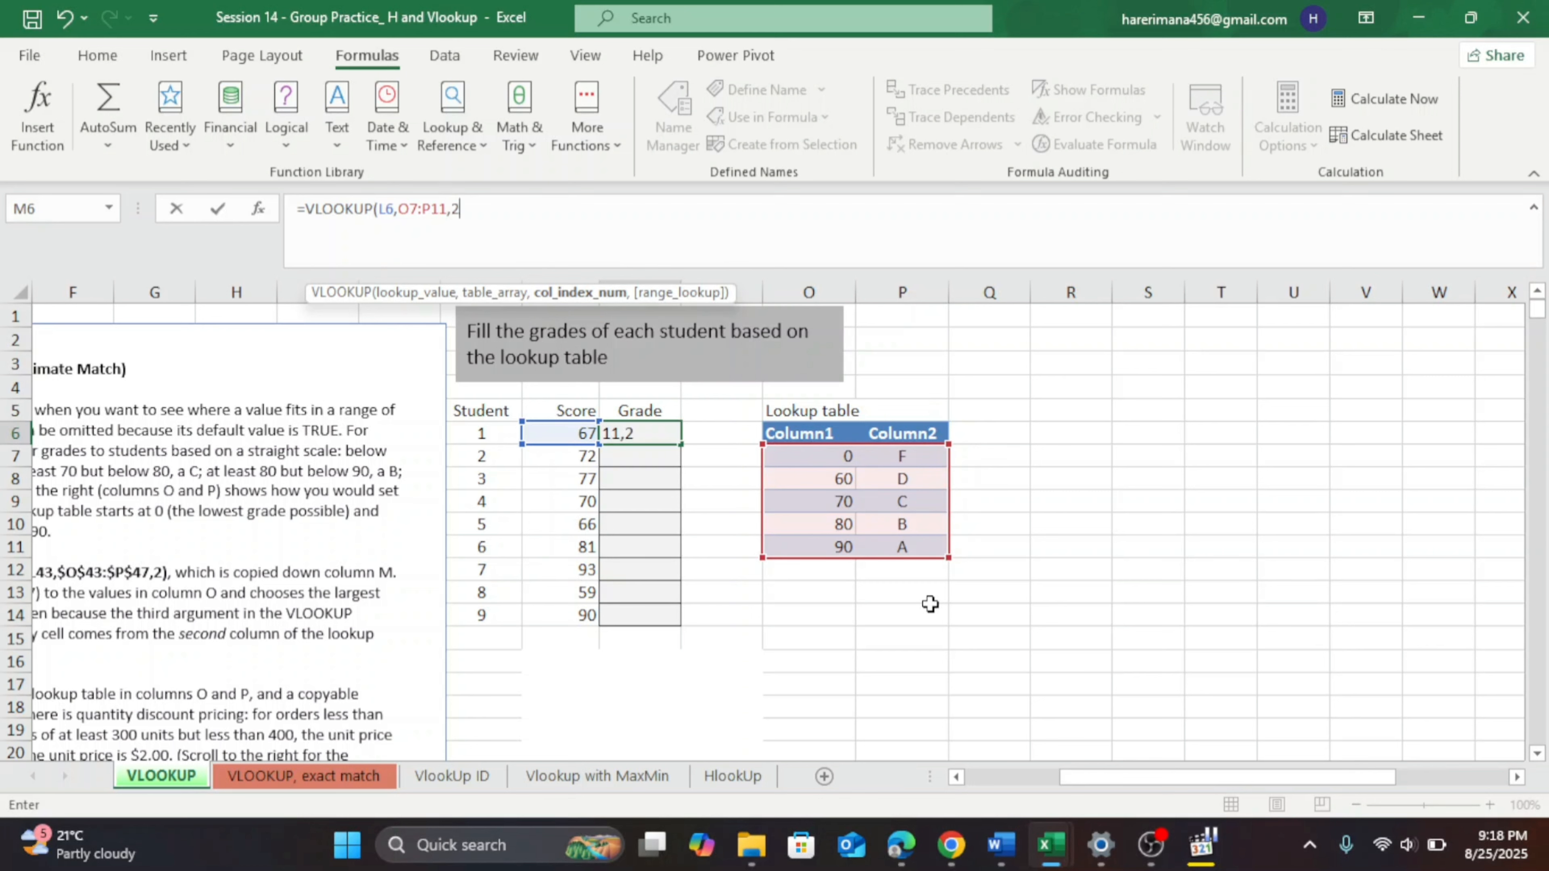
{"action": "type", "text": ",1"}
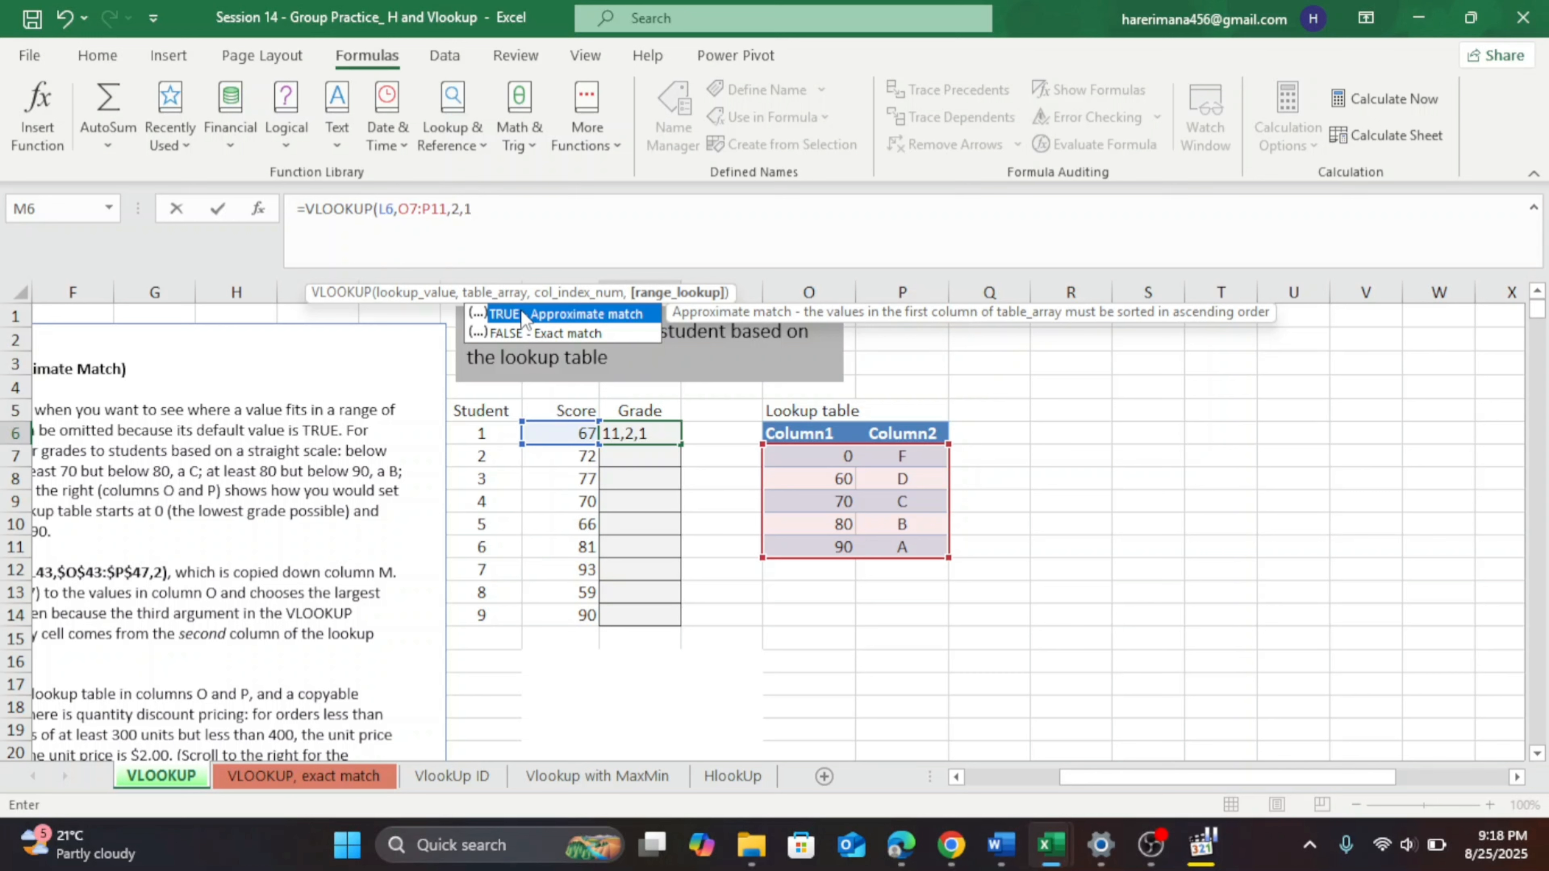
{"action": "type", "text": ")"}
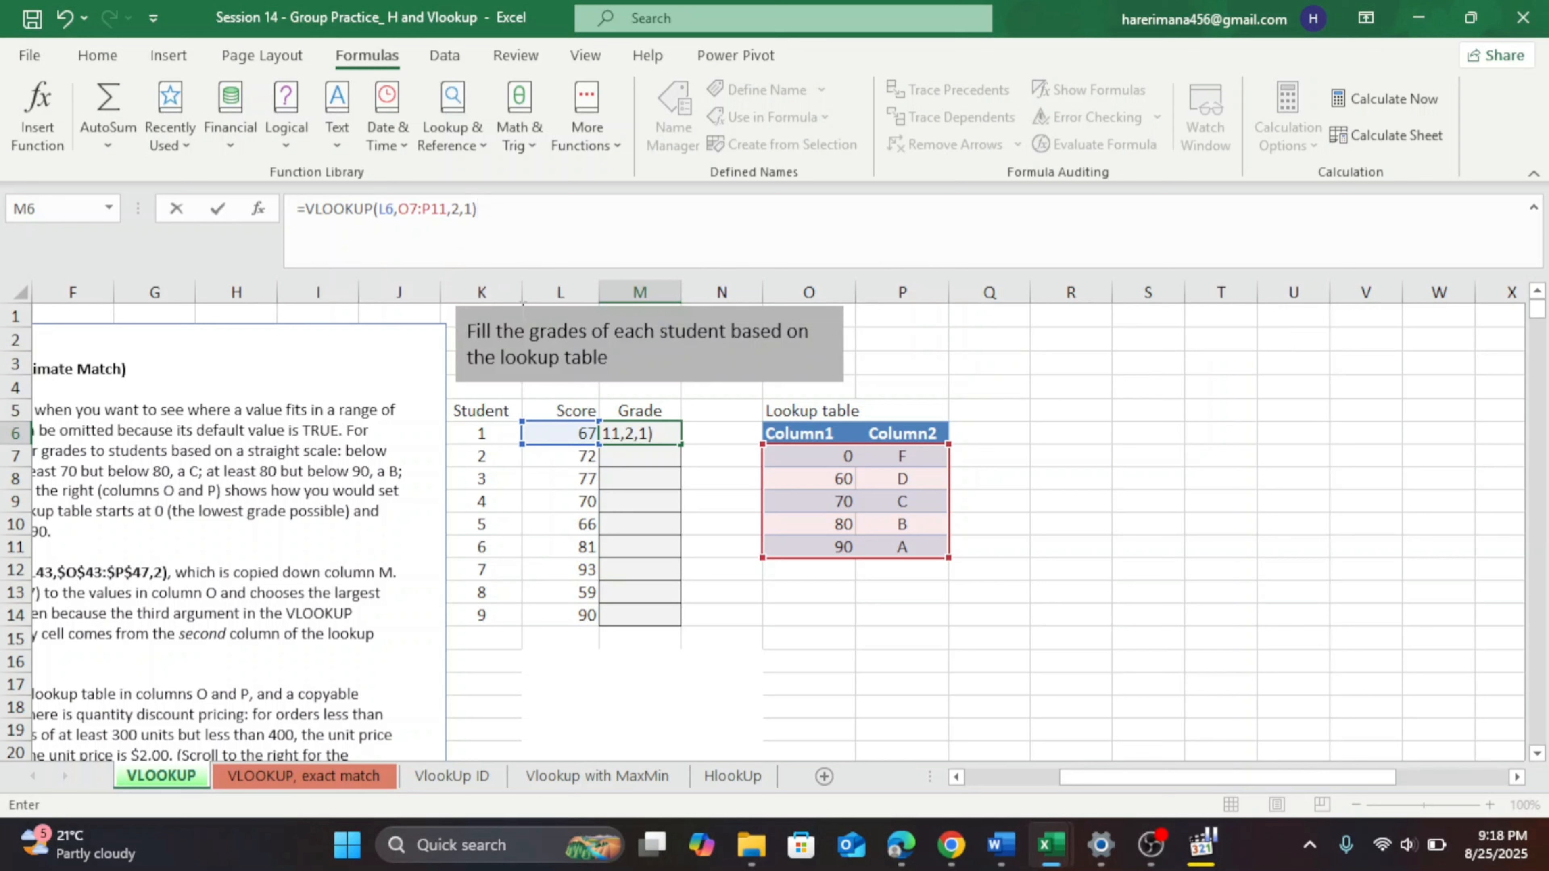
{"action": "key", "text": "Return"}
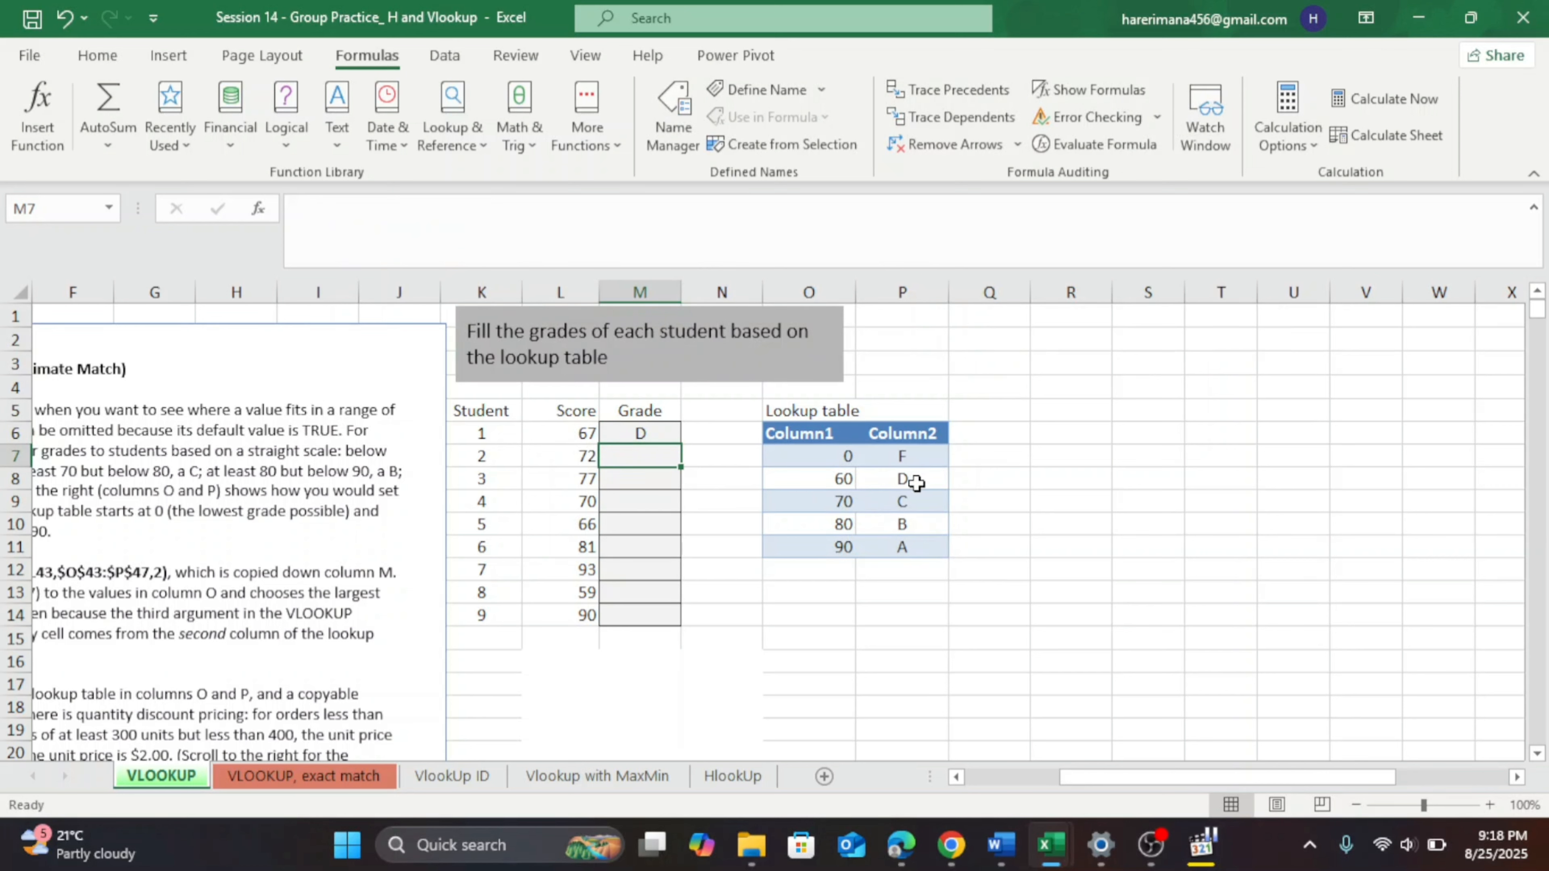
Make the table range in M6's formula absolute as $O$7:$P$11 and fill the formula down to M14
{"action": "left_click", "coordinate": [640, 434]}
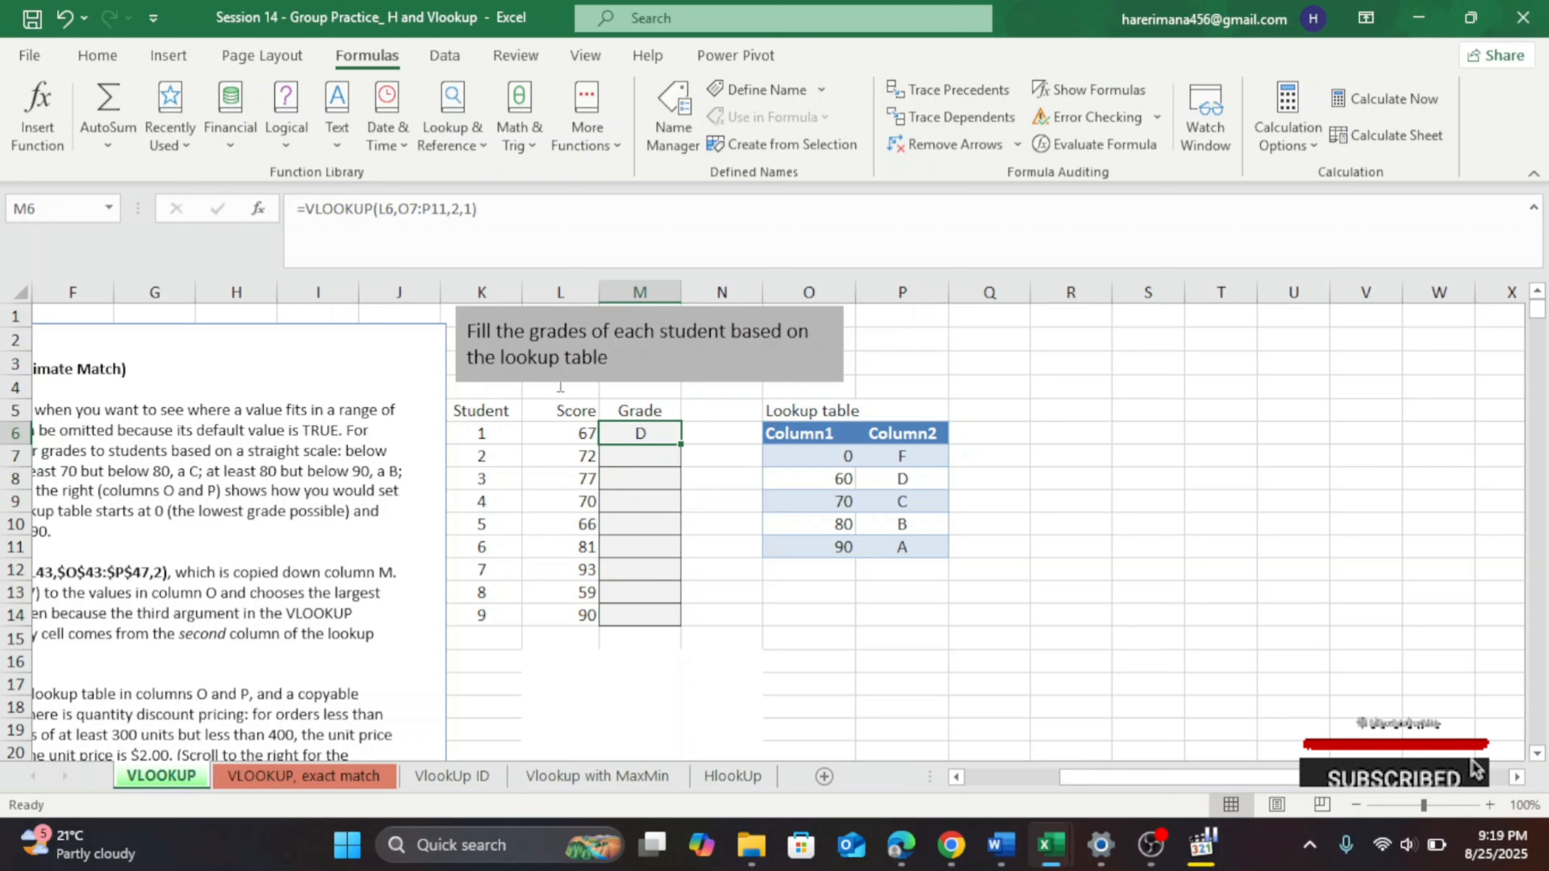
{"action": "left_click", "coordinate": [438, 211]}
{"action": "left_click_drag", "start_coordinate": [438, 211], "coordinate": [399, 211]}
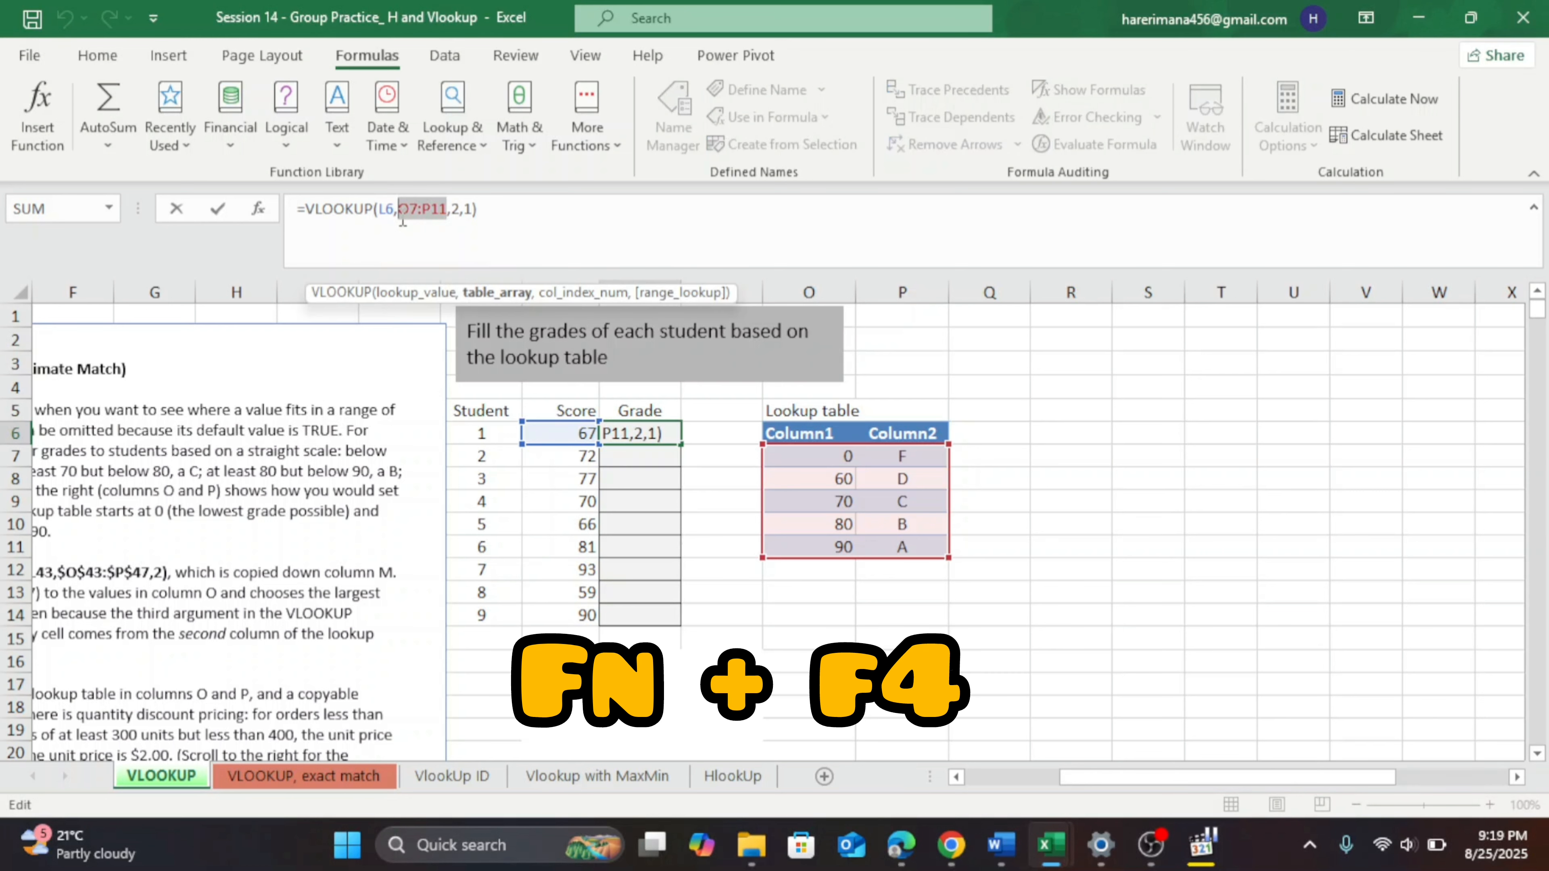
{"action": "key", "text": "F4"}
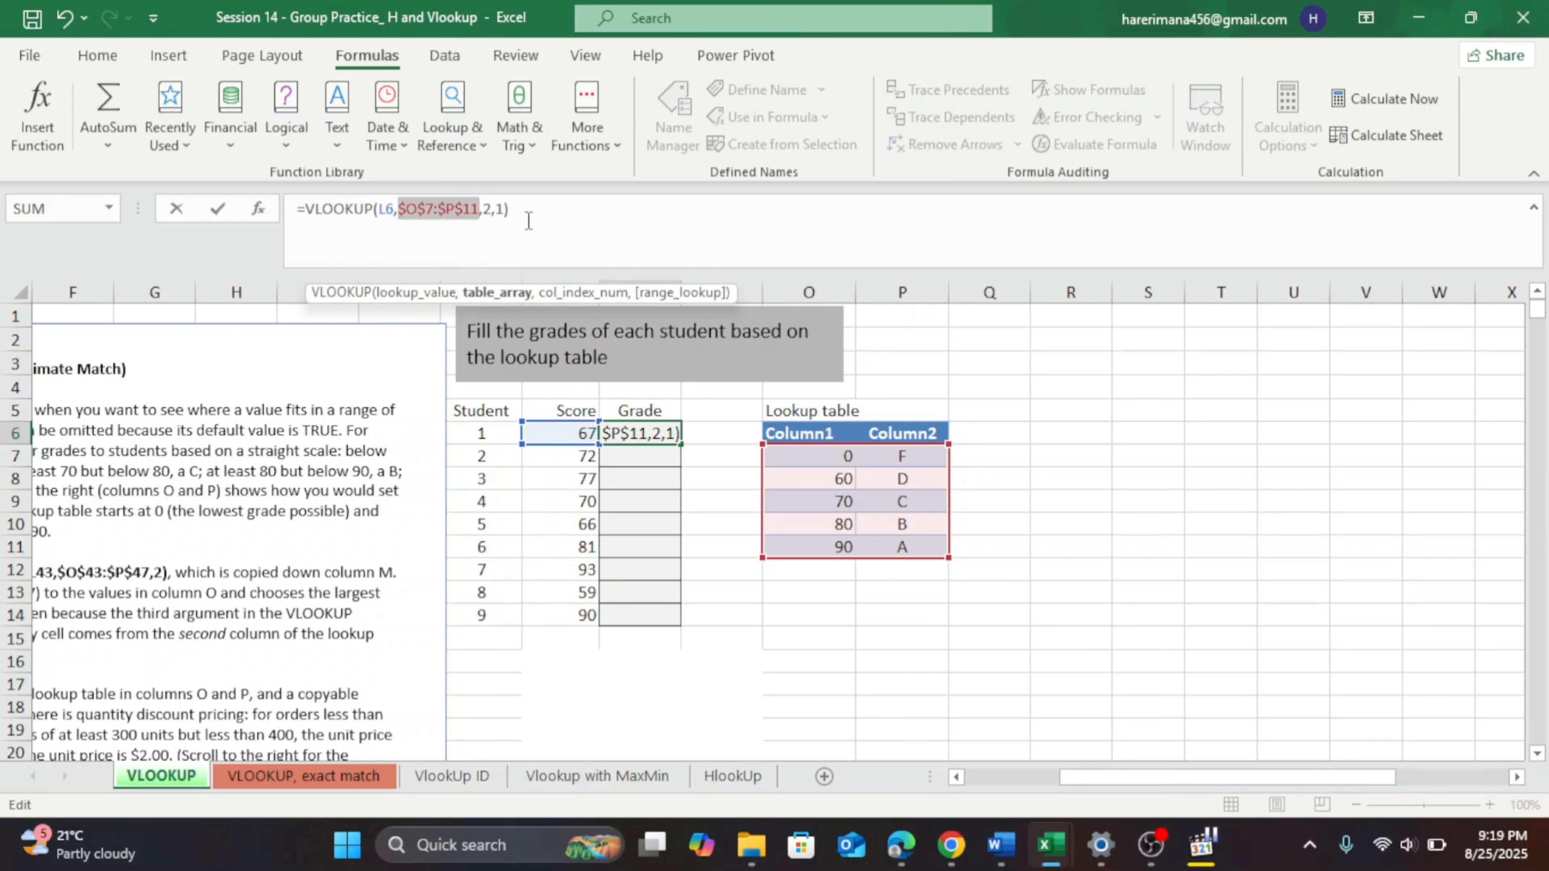
{"action": "key", "text": "Return"}
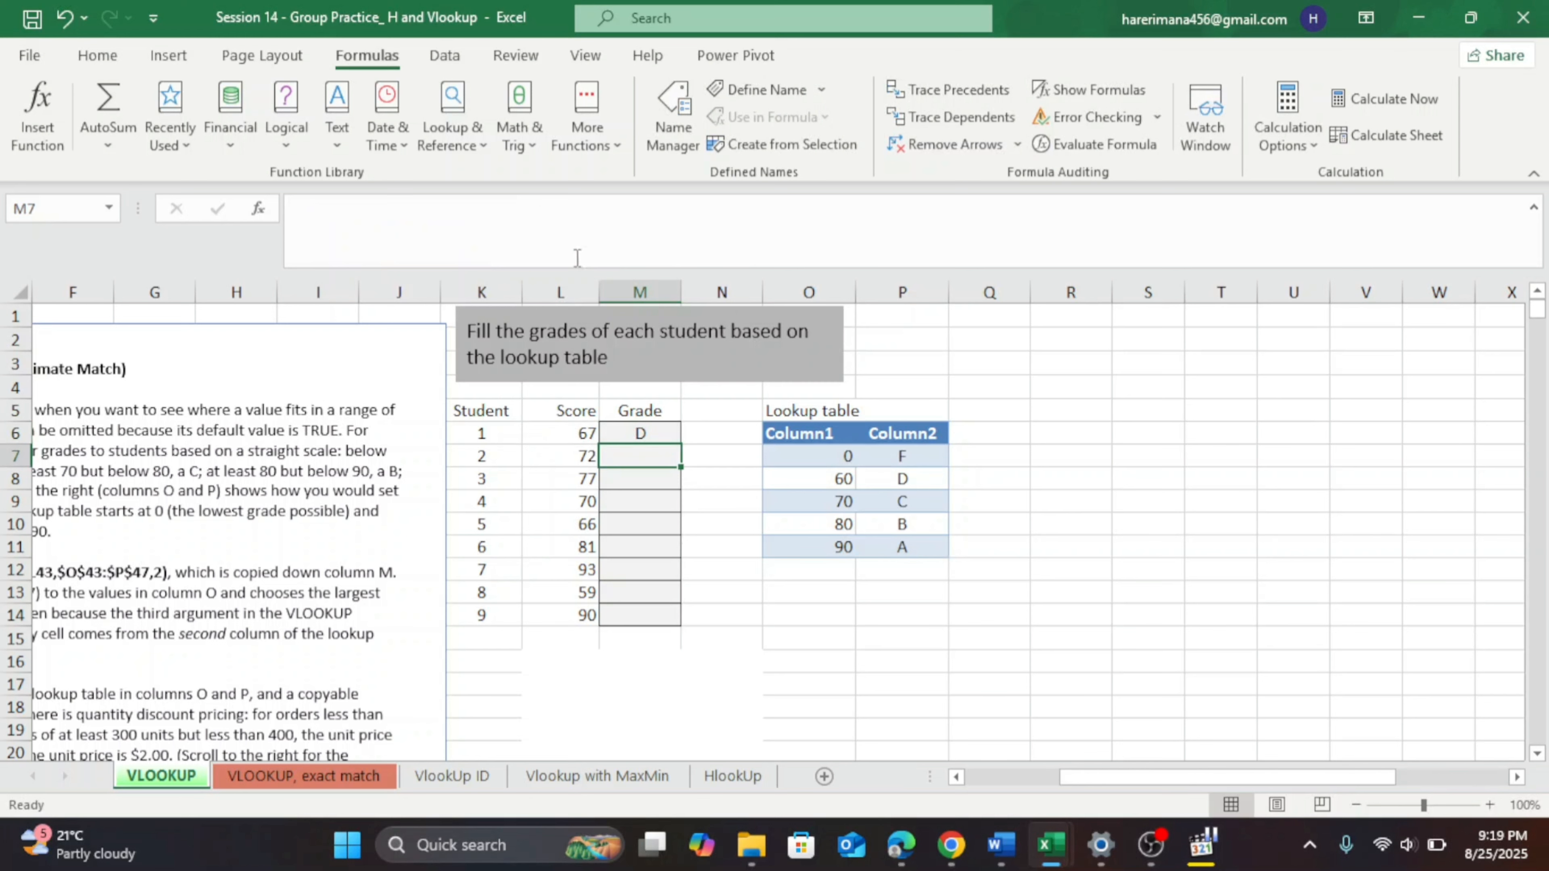
{"action": "left_click", "coordinate": [642, 432]}
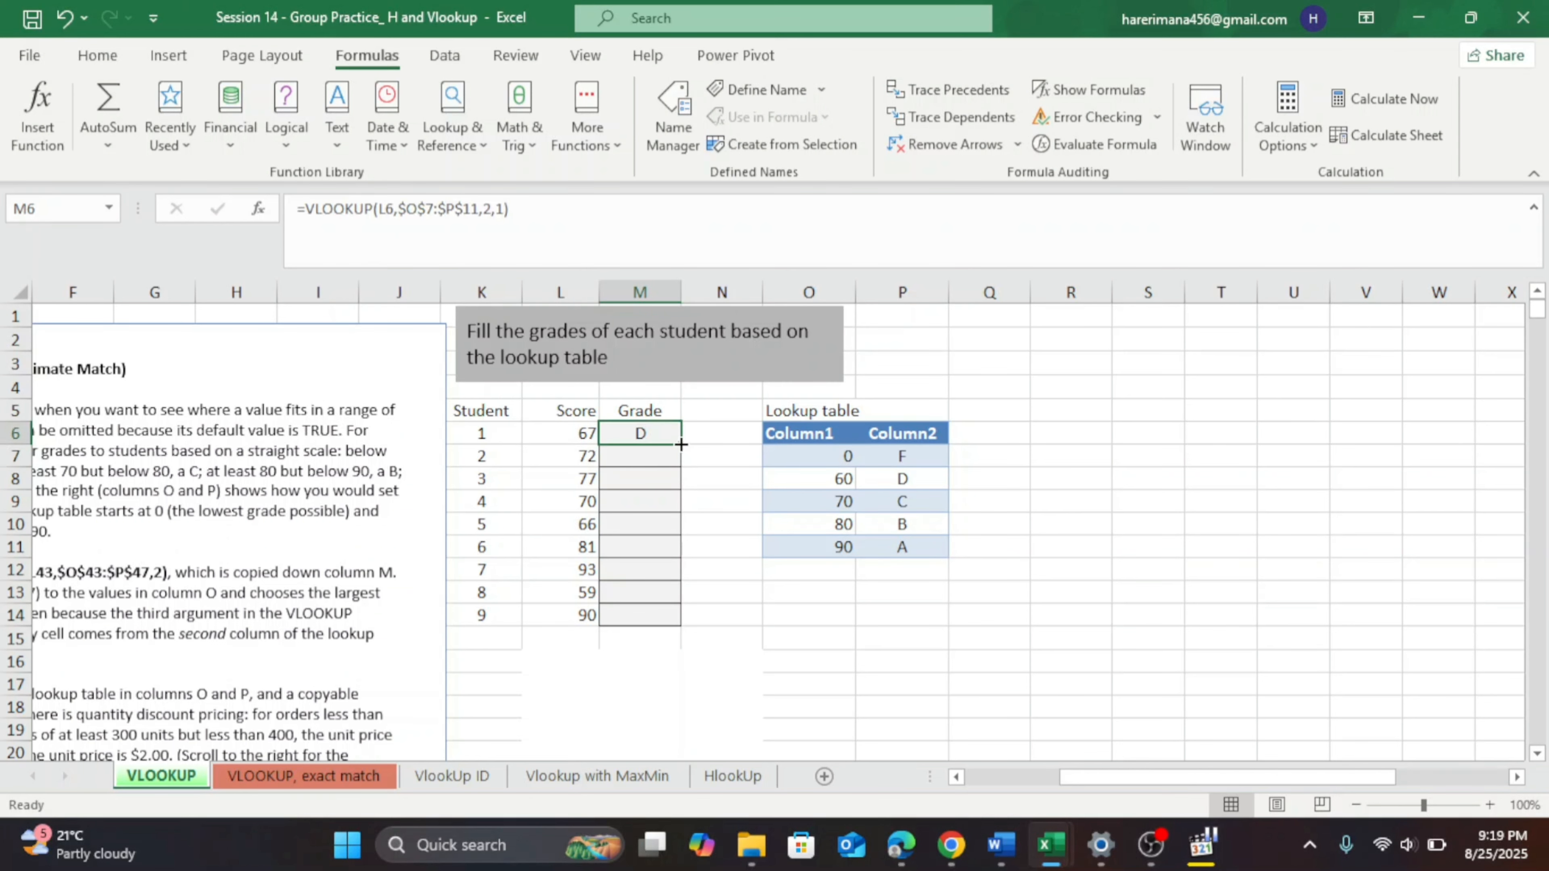
{"action": "double_click", "coordinate": [680, 445]}
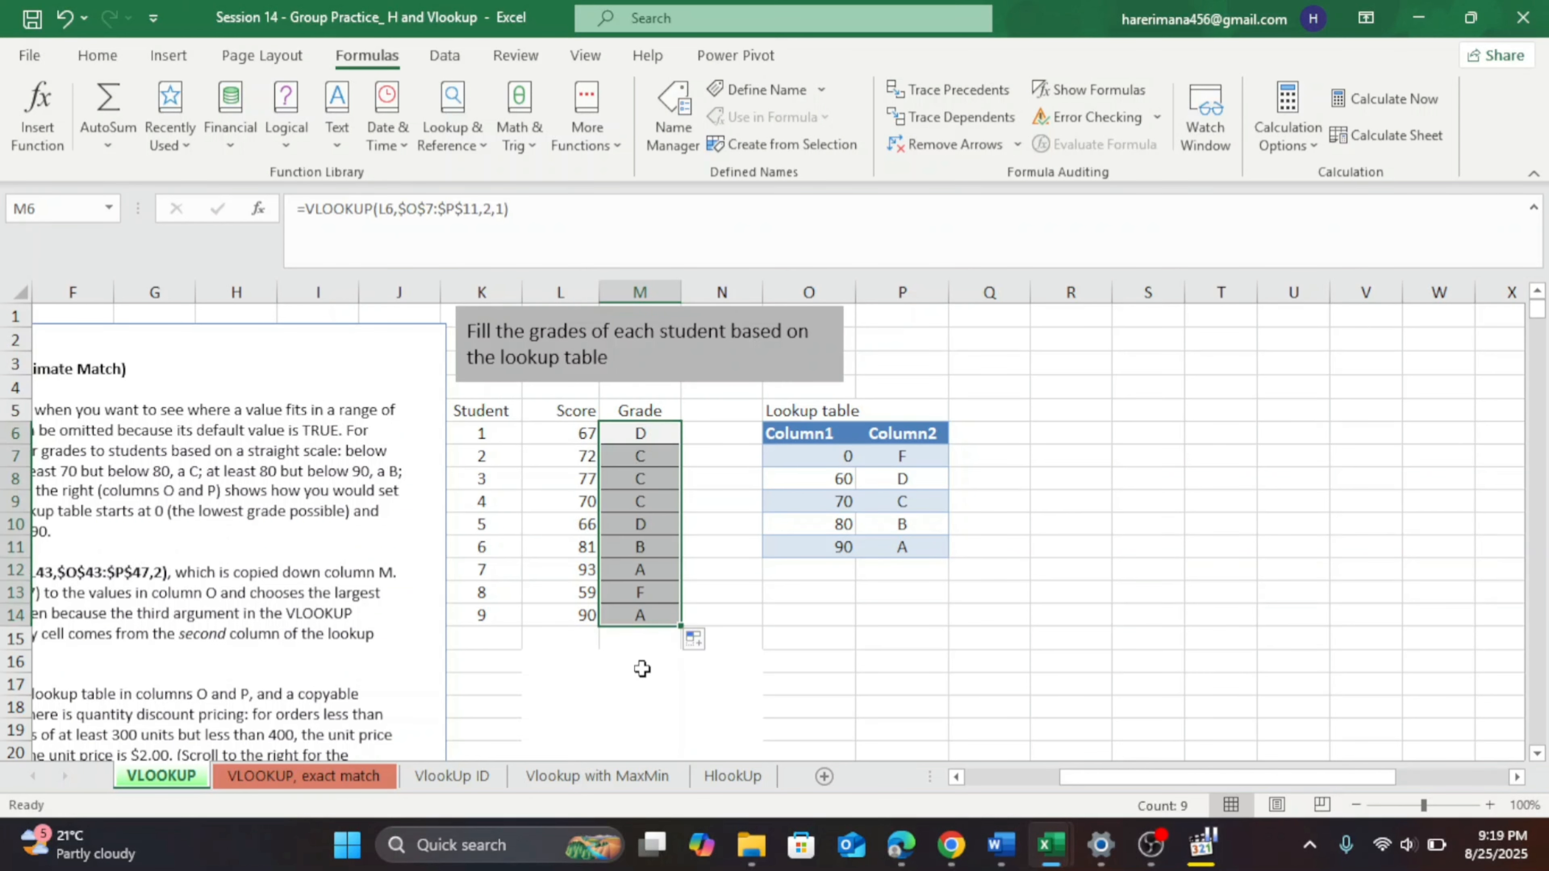
Add student 10 with a score of 100 in row 15 below the student list and check the grade cell
{"action": "scroll", "coordinate": [642, 668], "scroll_direction": "left", "scroll_amount": 2}
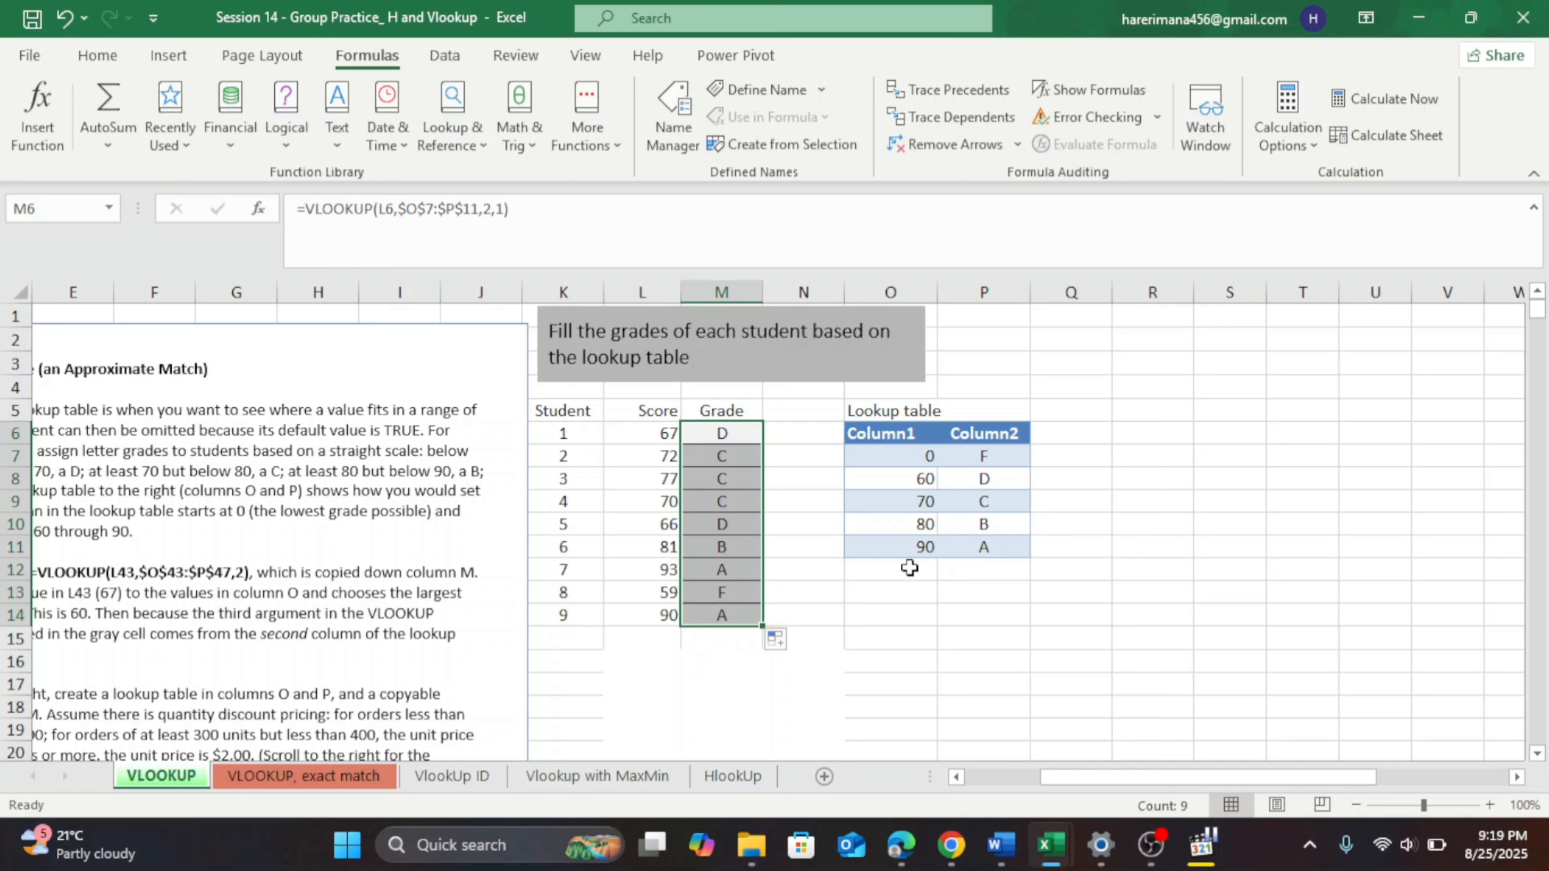
{"action": "left_click", "coordinate": [549, 636]}
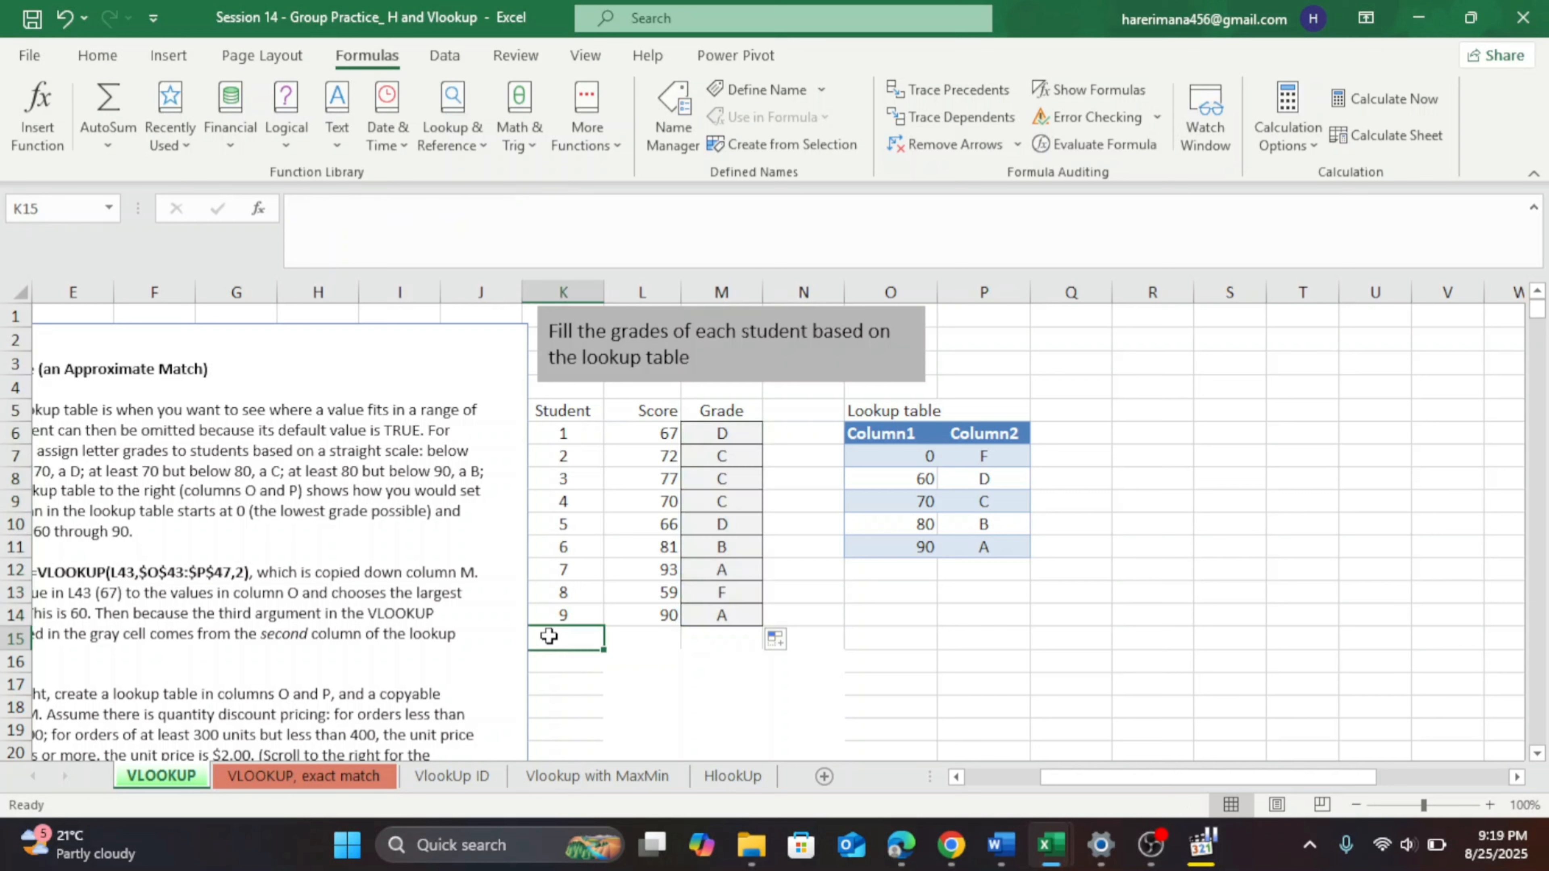
{"action": "type", "text": "10"}
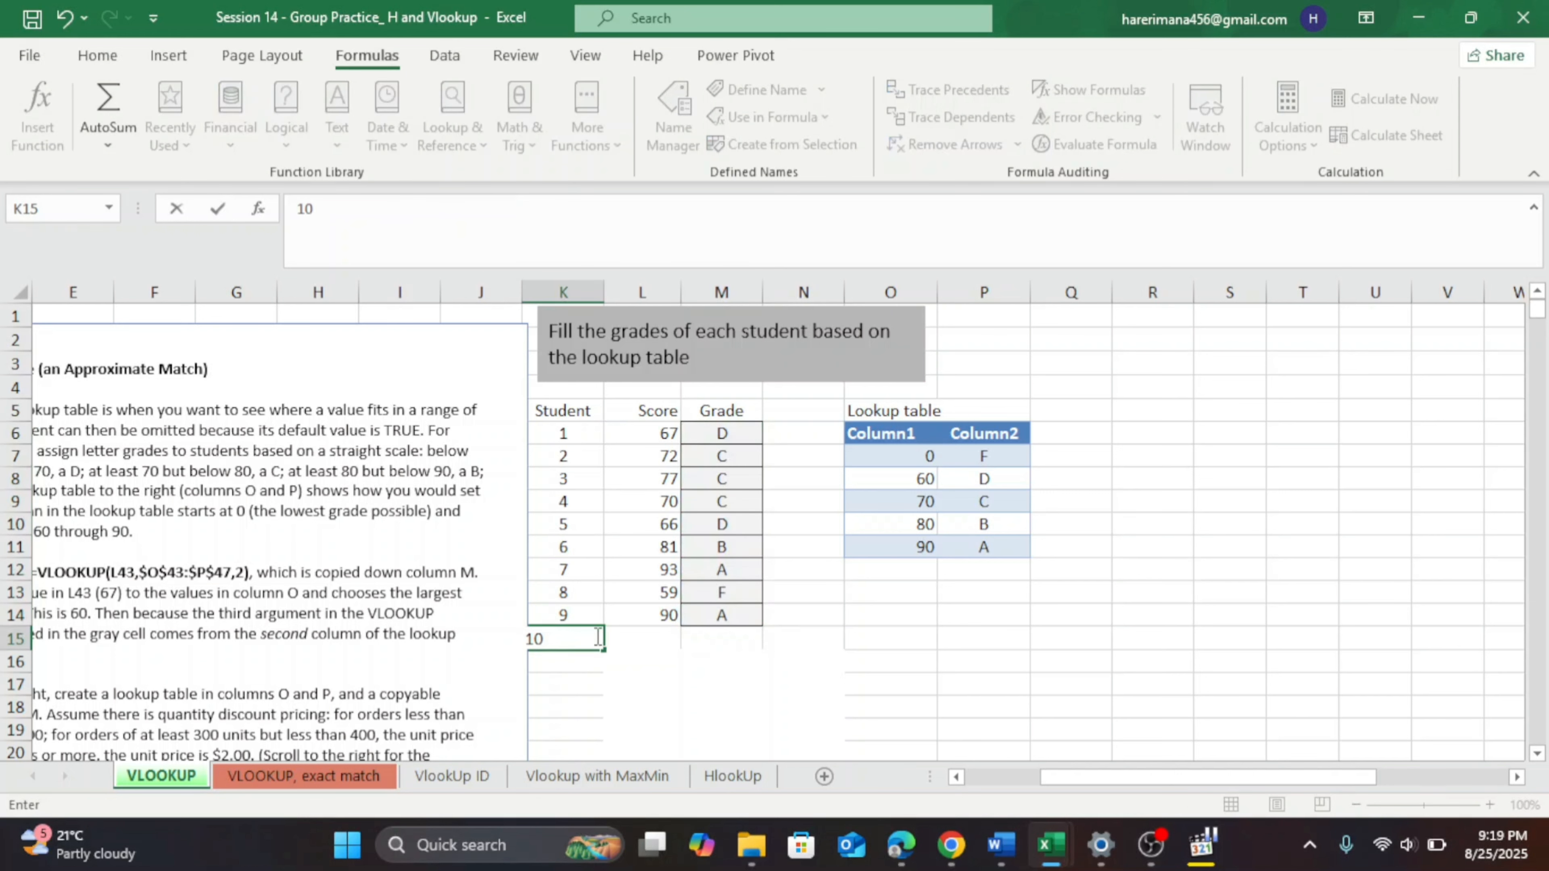
{"action": "left_click", "coordinate": [639, 642]}
{"action": "type", "text": "100"}
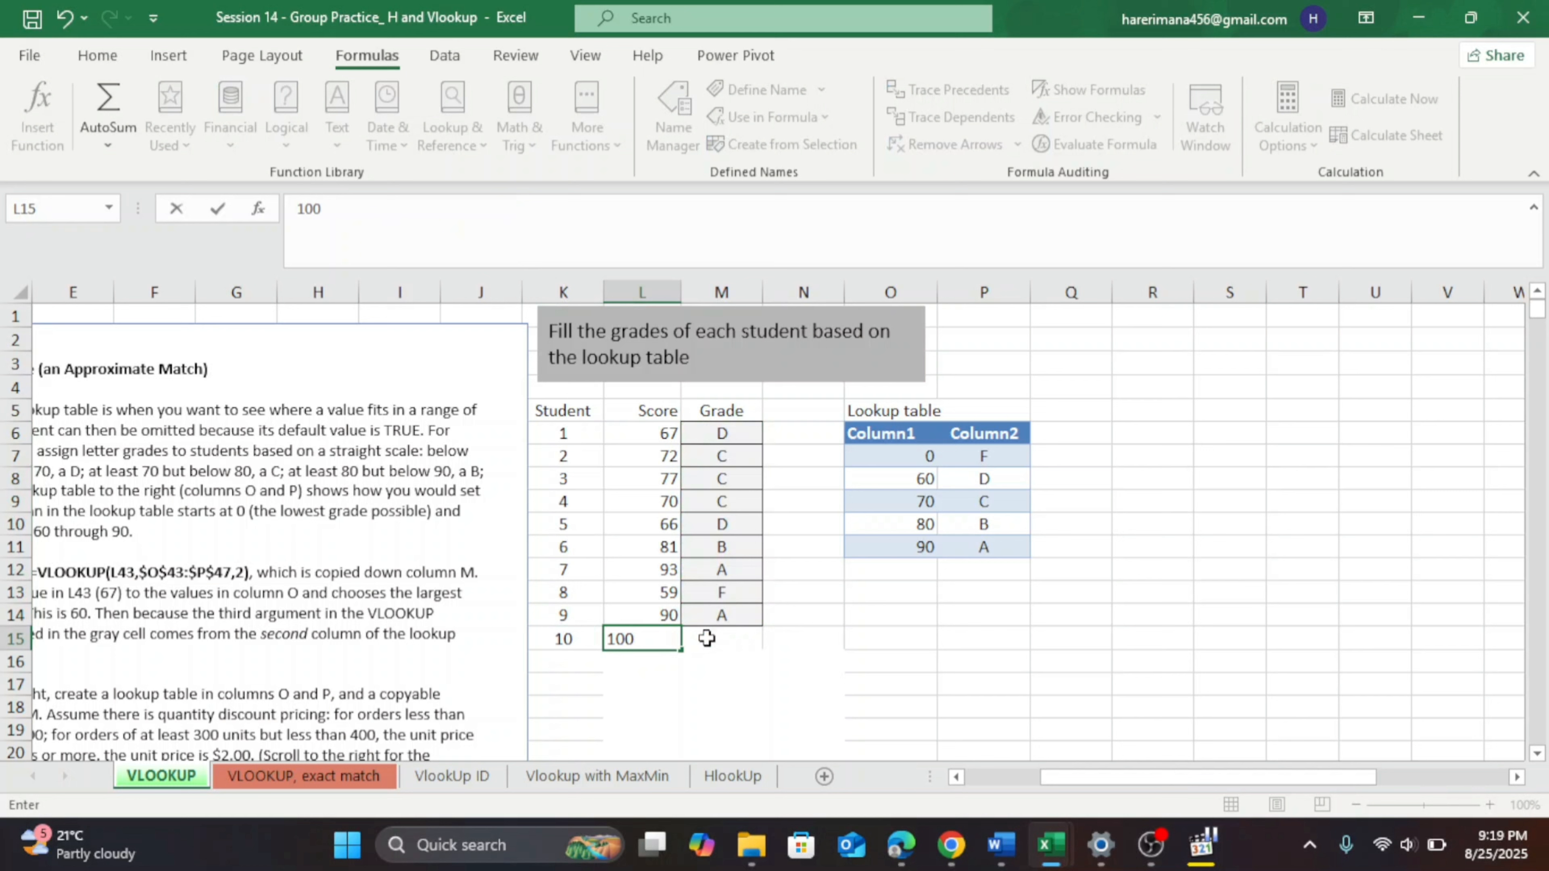
{"action": "left_click", "coordinate": [707, 638]}
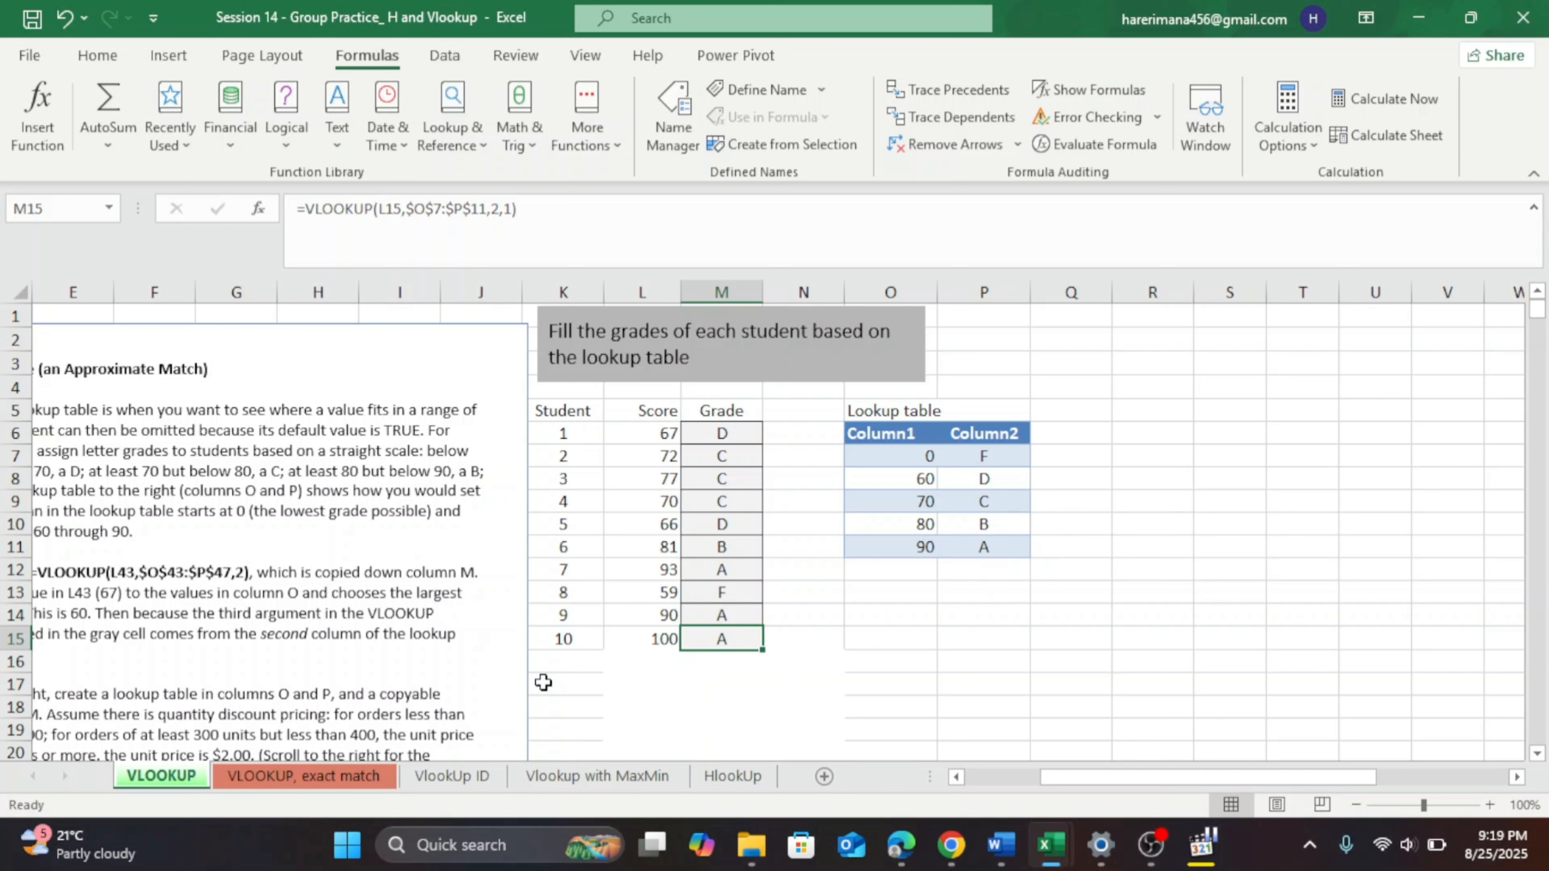
Add another student row in row 16 with student number 10 and a score of 45, and check its grade cell
{"action": "left_click", "coordinate": [567, 667]}
{"action": "type", "text": "4"}
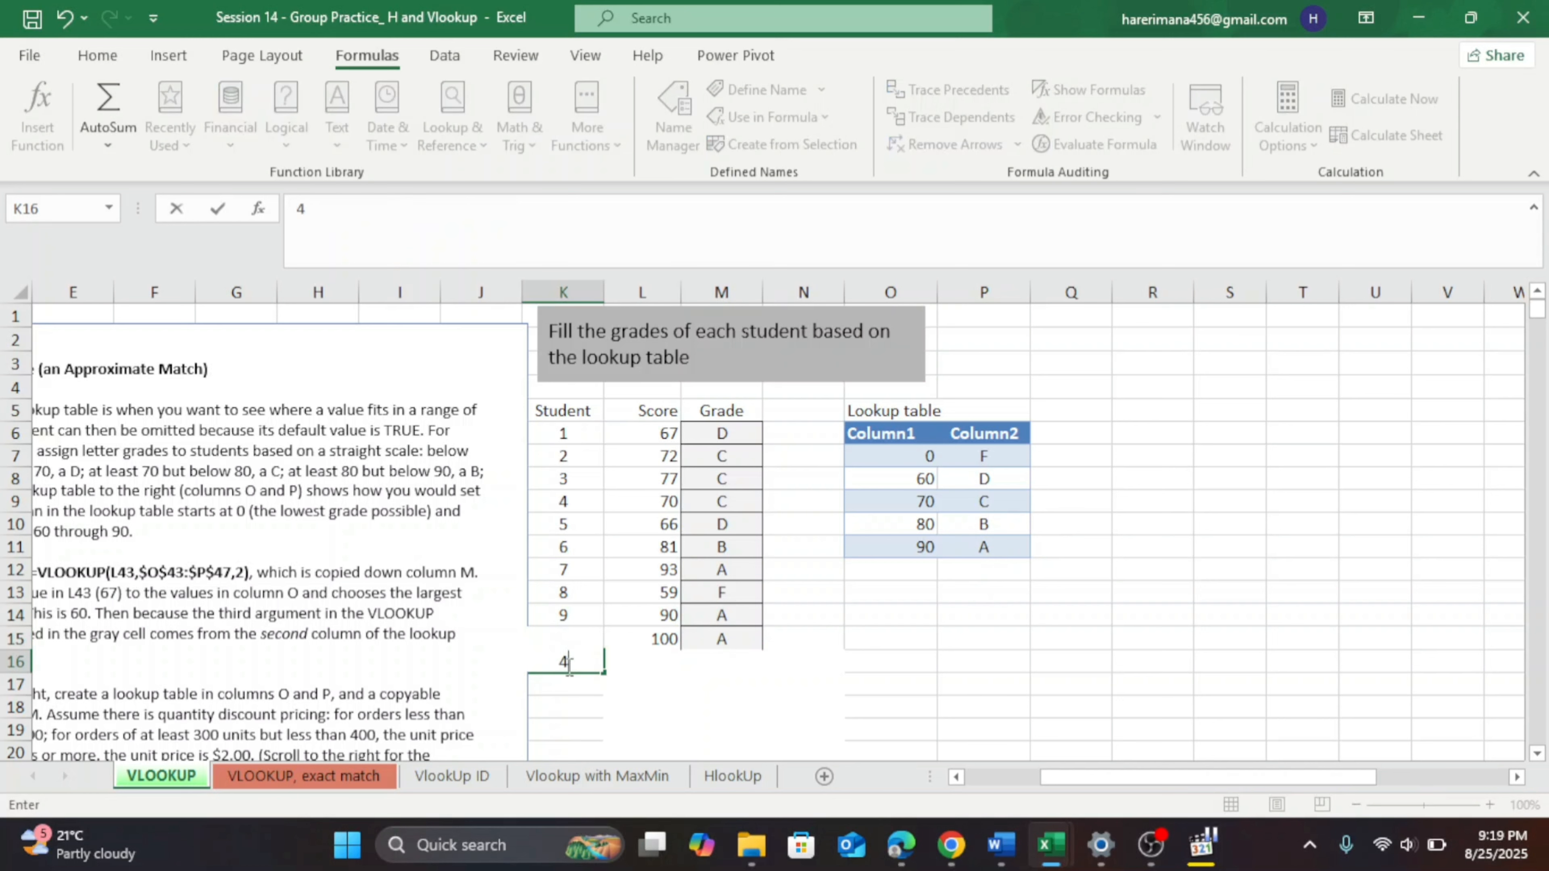
{"action": "key", "text": "BackSpace"}
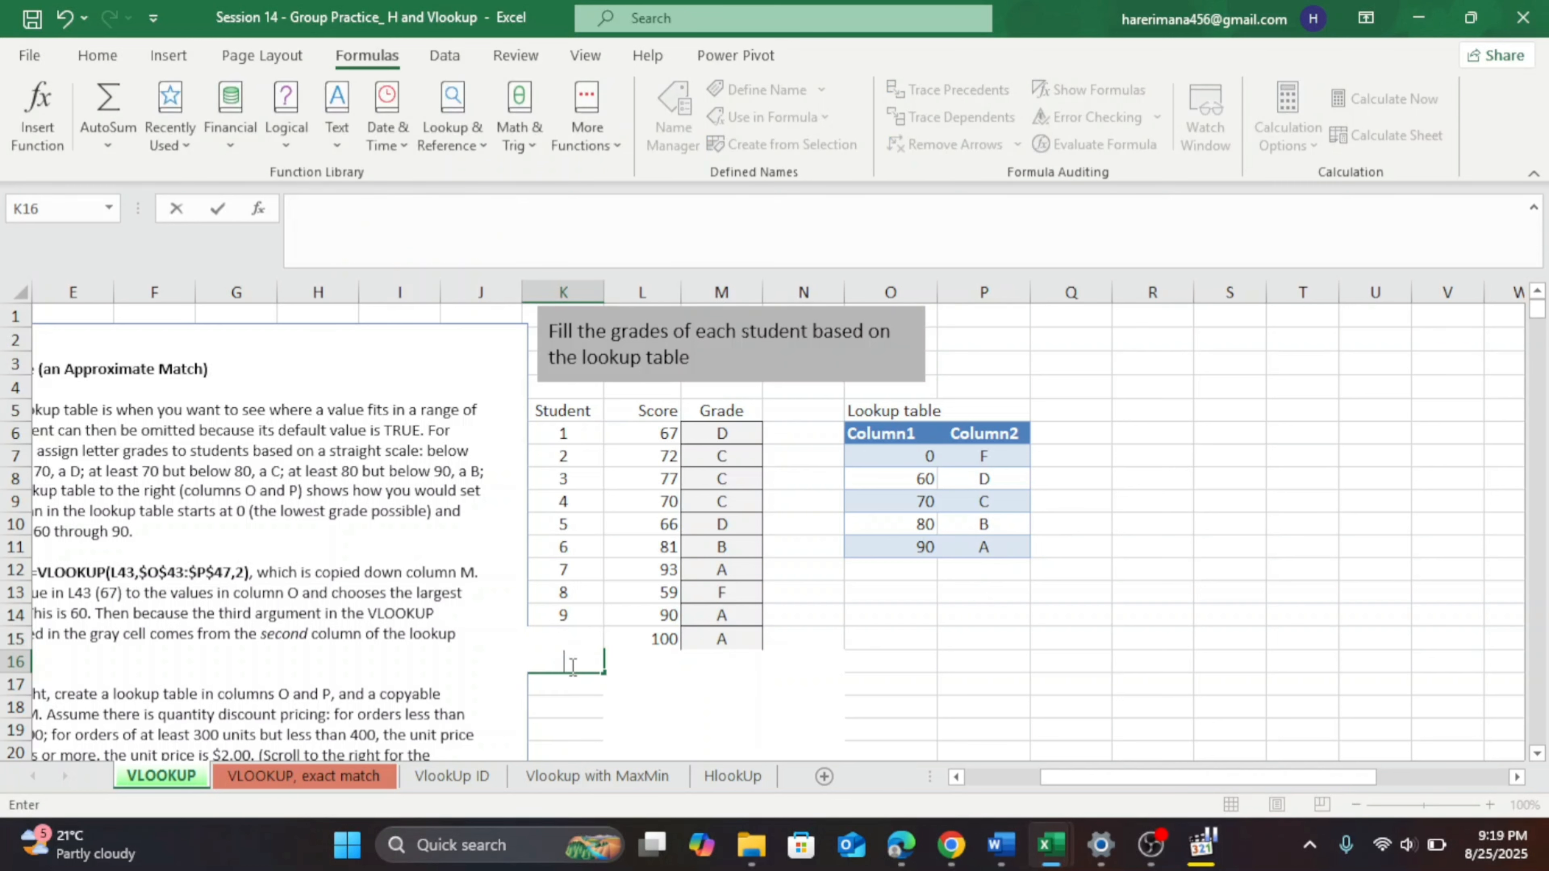
{"action": "type", "text": "10"}
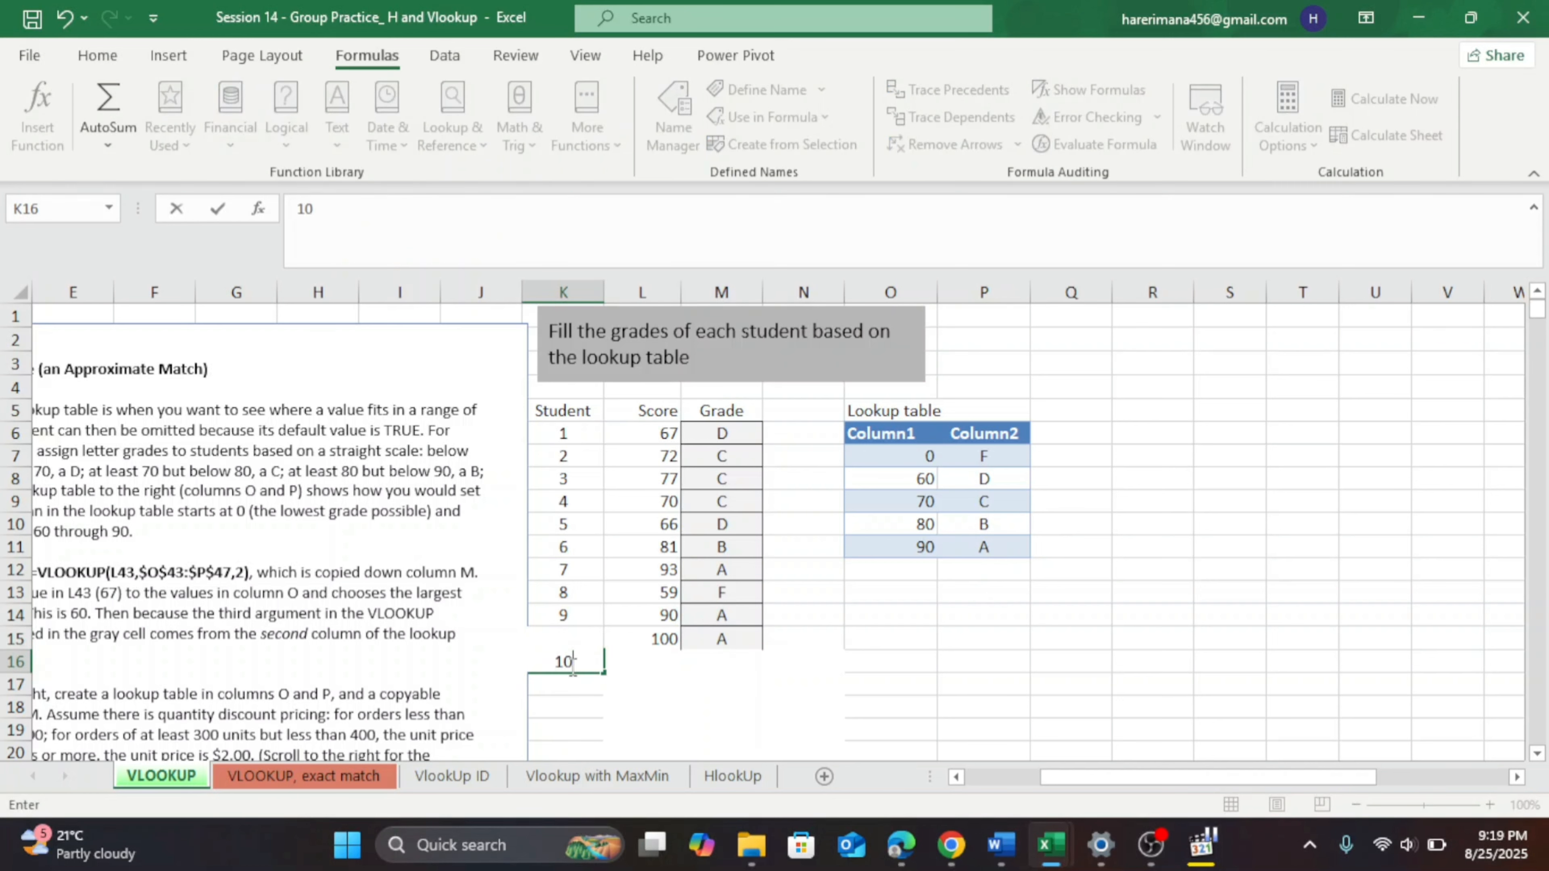
{"action": "left_click", "coordinate": [637, 664]}
{"action": "type", "text": "45"}
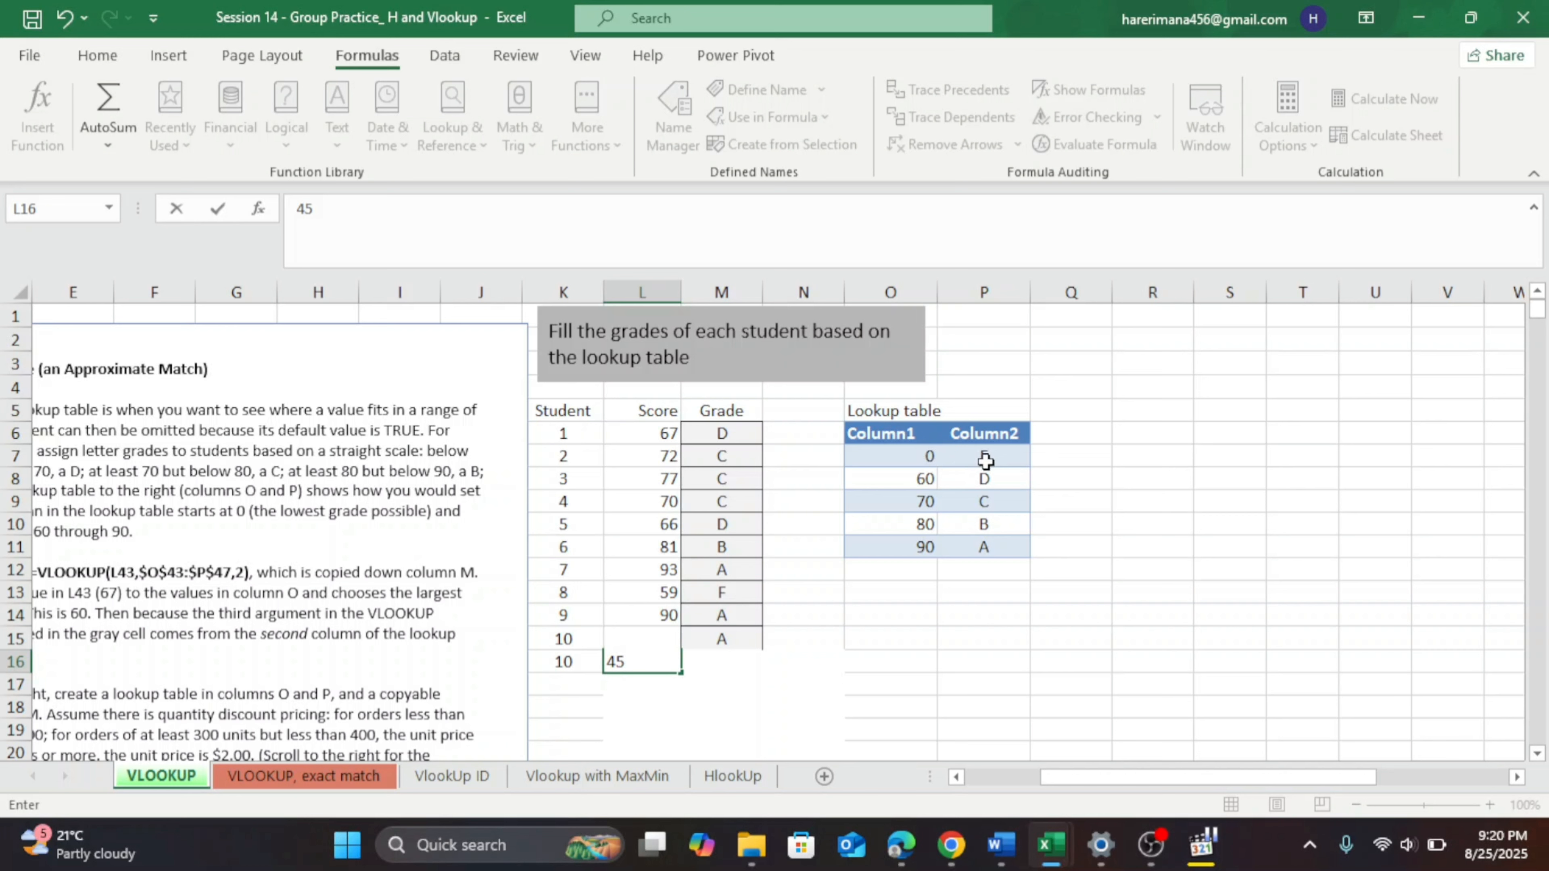
{"action": "left_click", "coordinate": [708, 663]}
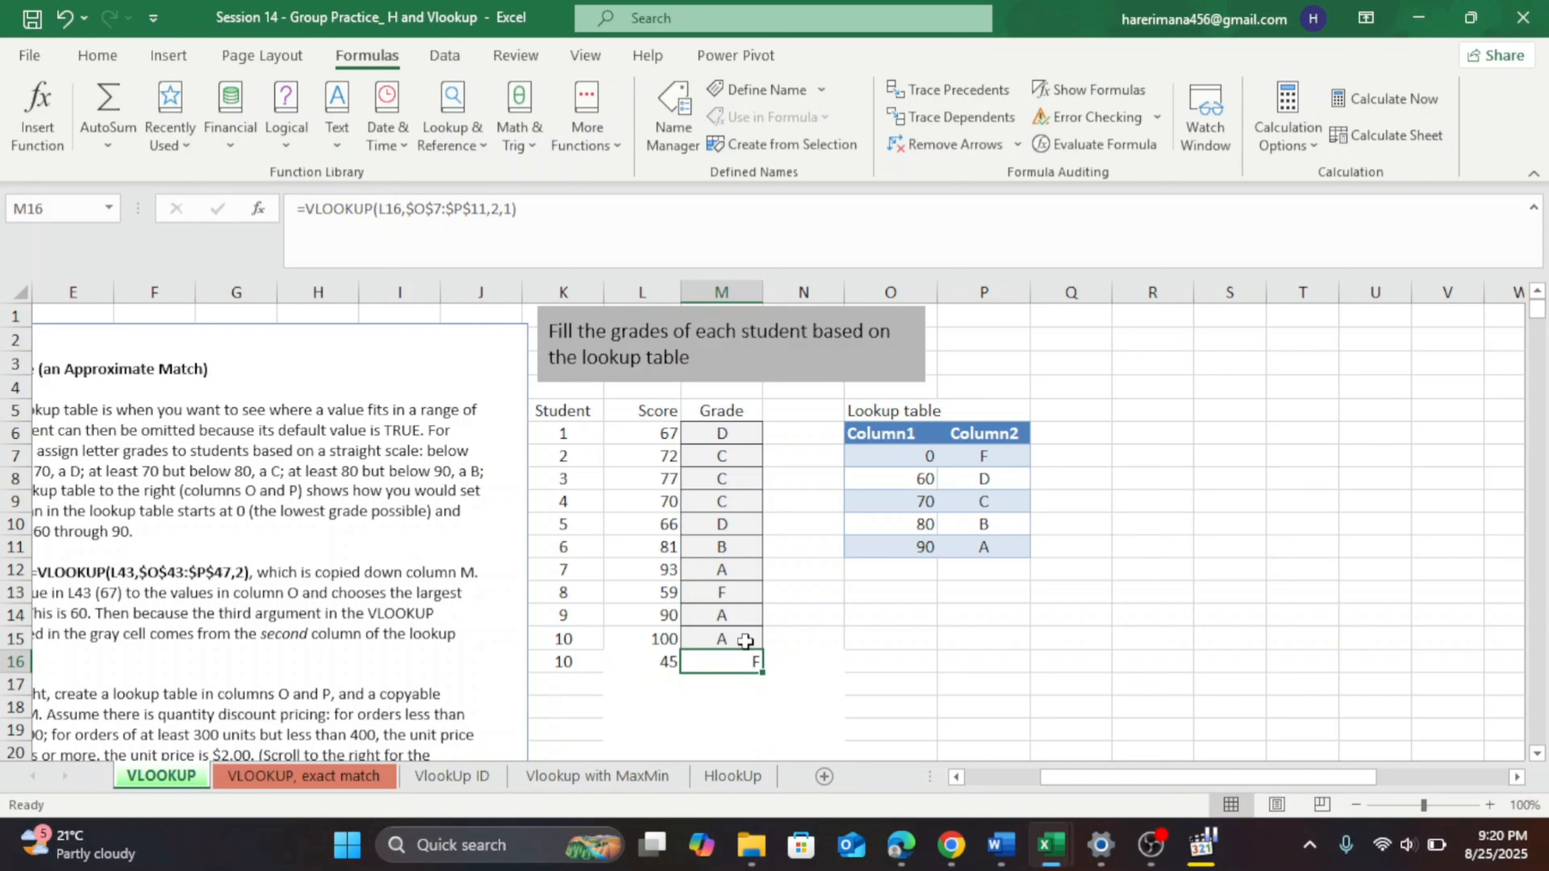
{"action": "left_click", "coordinate": [843, 671]}
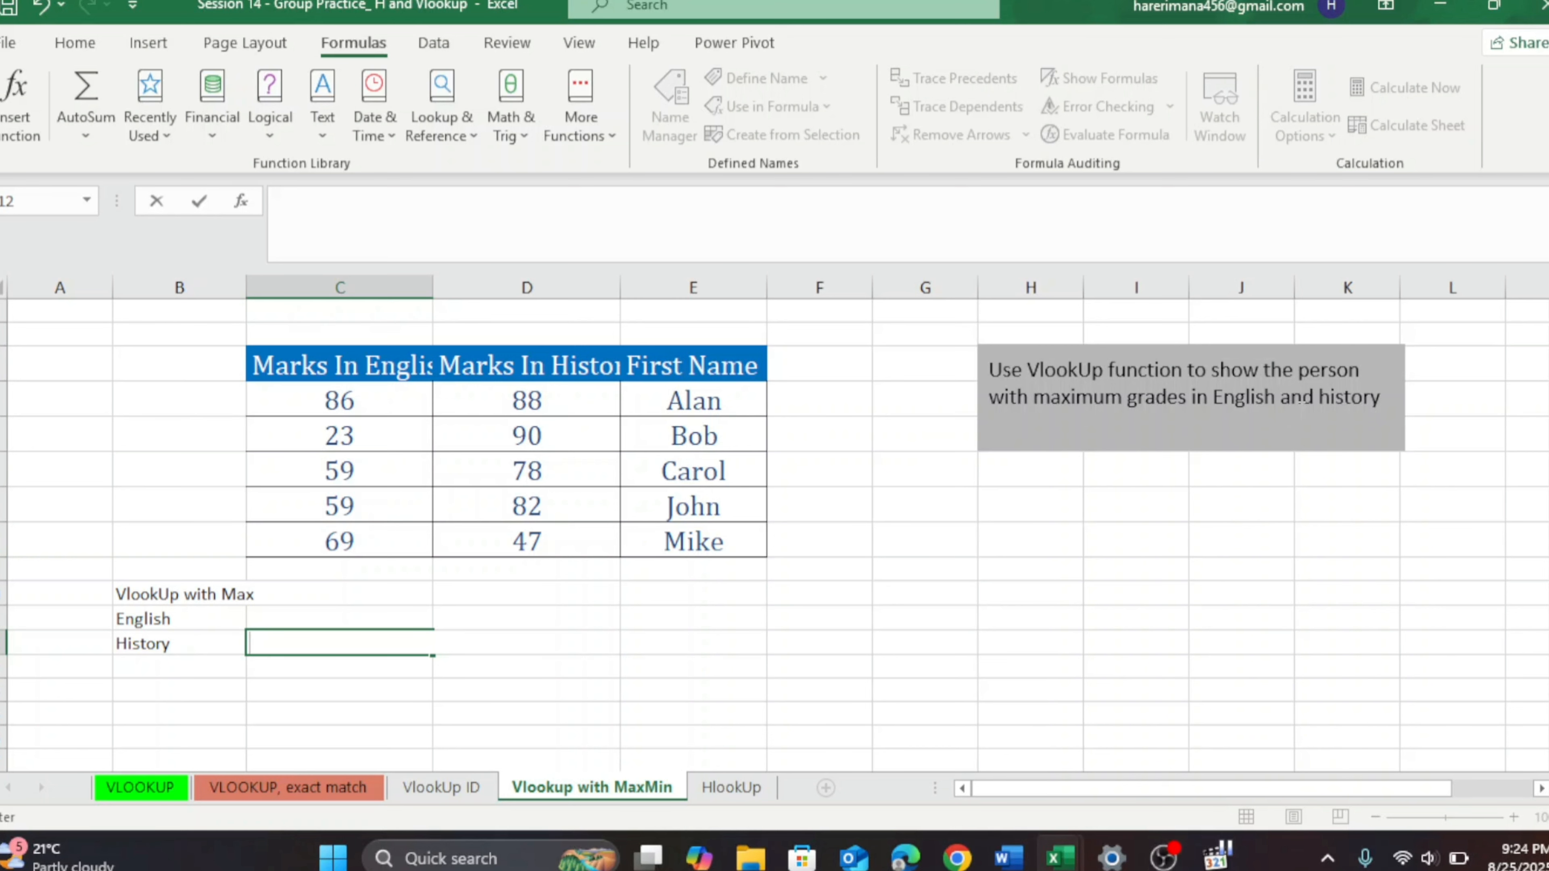
{"action": "left_click", "coordinate": [296, 617]}
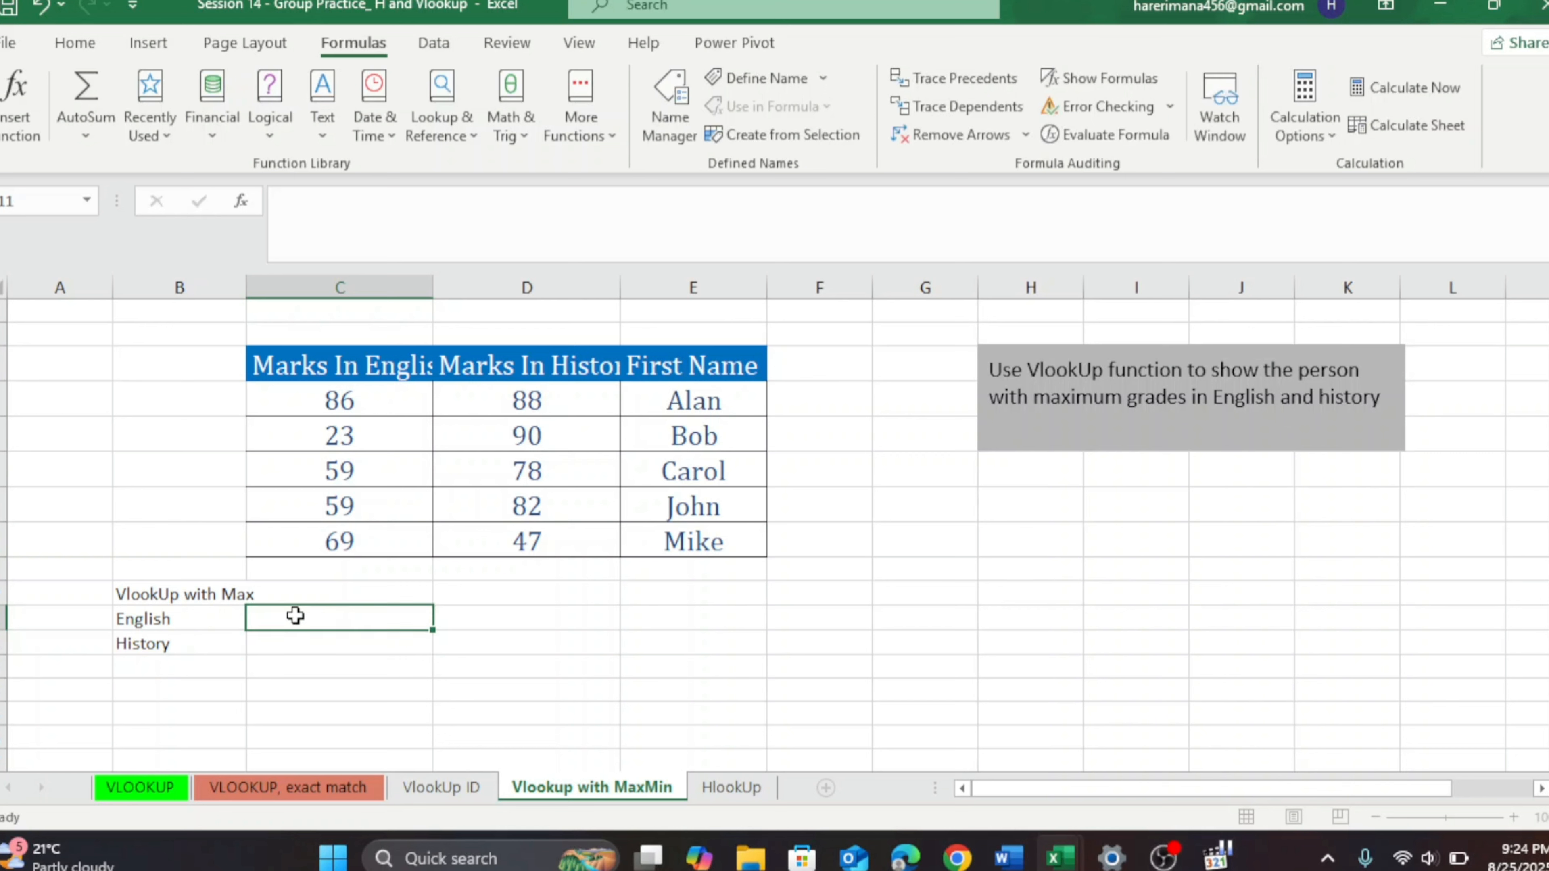
{"action": "type", "text": "="}
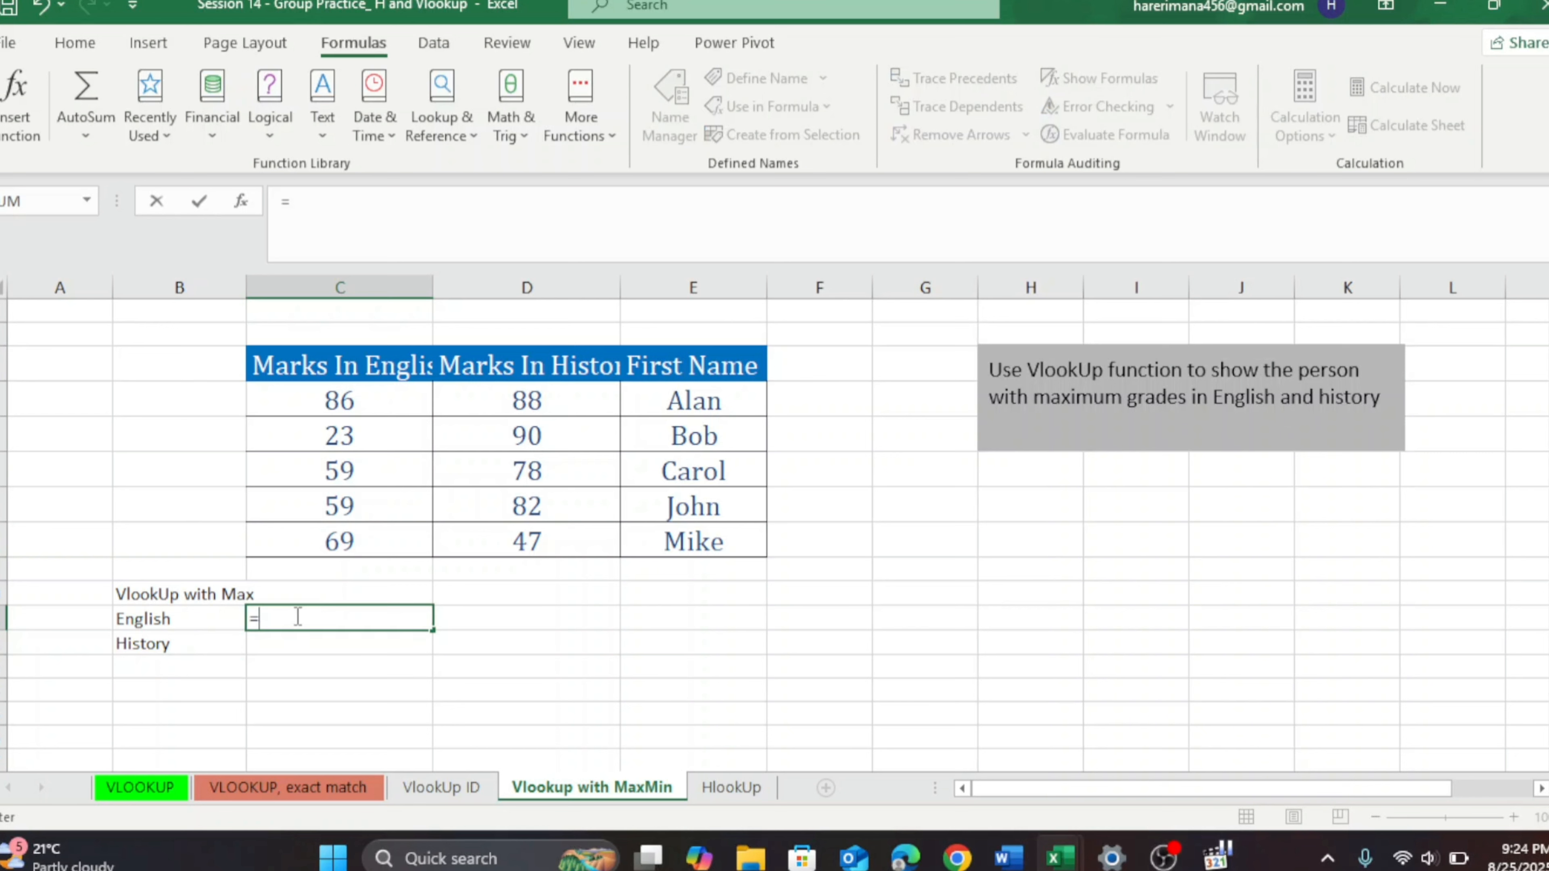
{"action": "type", "text": "vlook"}
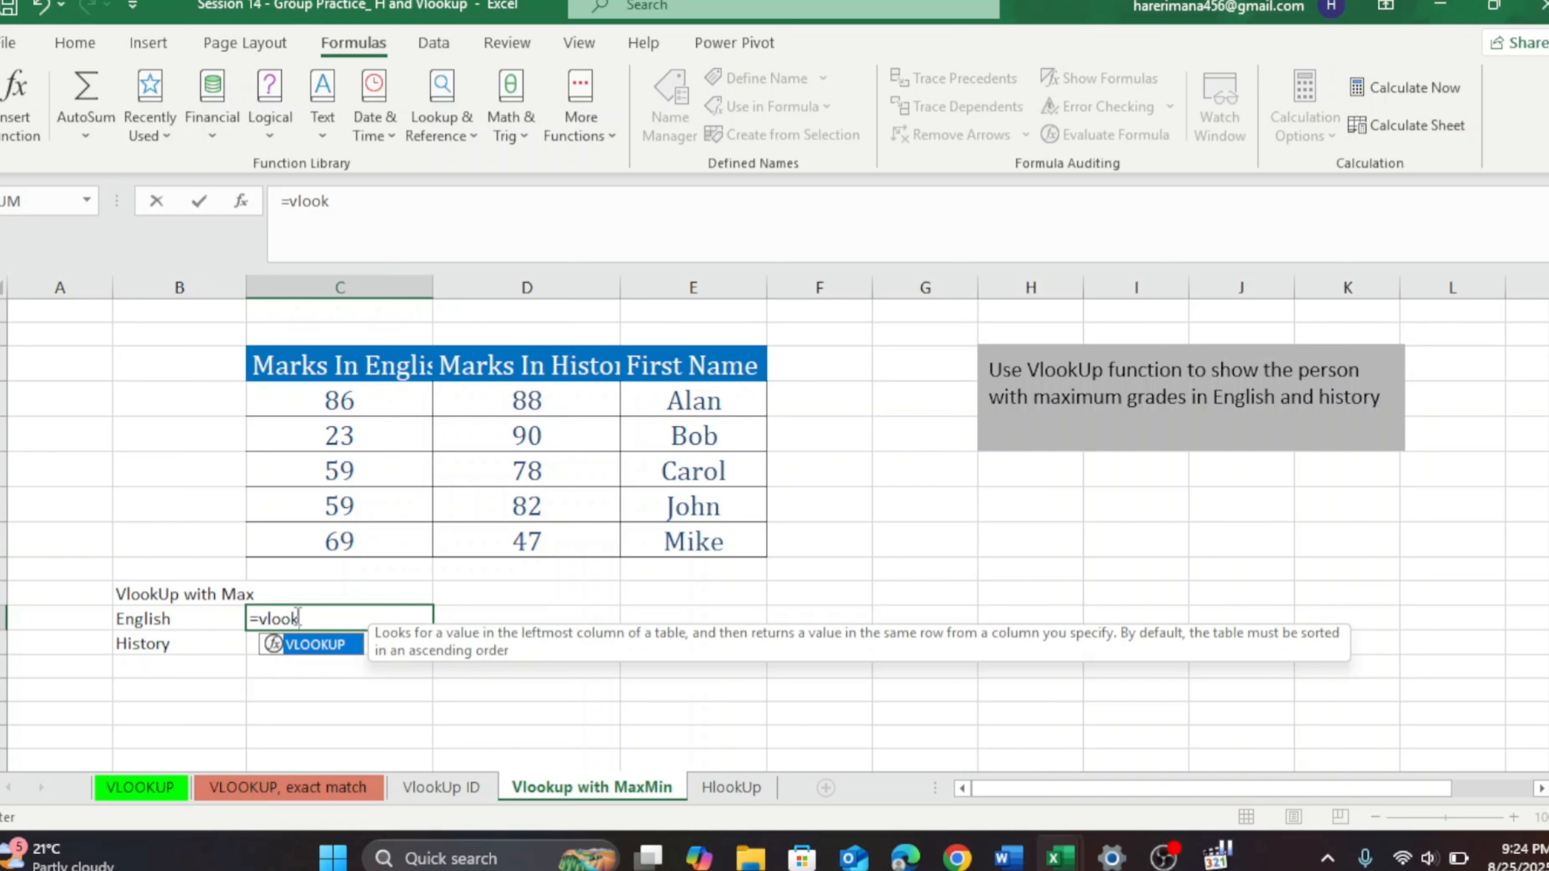
{"action": "key", "text": "BackSpace"}
{"action": "key", "text": "BackSpace"}
{"action": "key", "text": "BackSpace"}
{"action": "key", "text": "BackSpace"}
{"action": "key", "text": "BackSpace"}
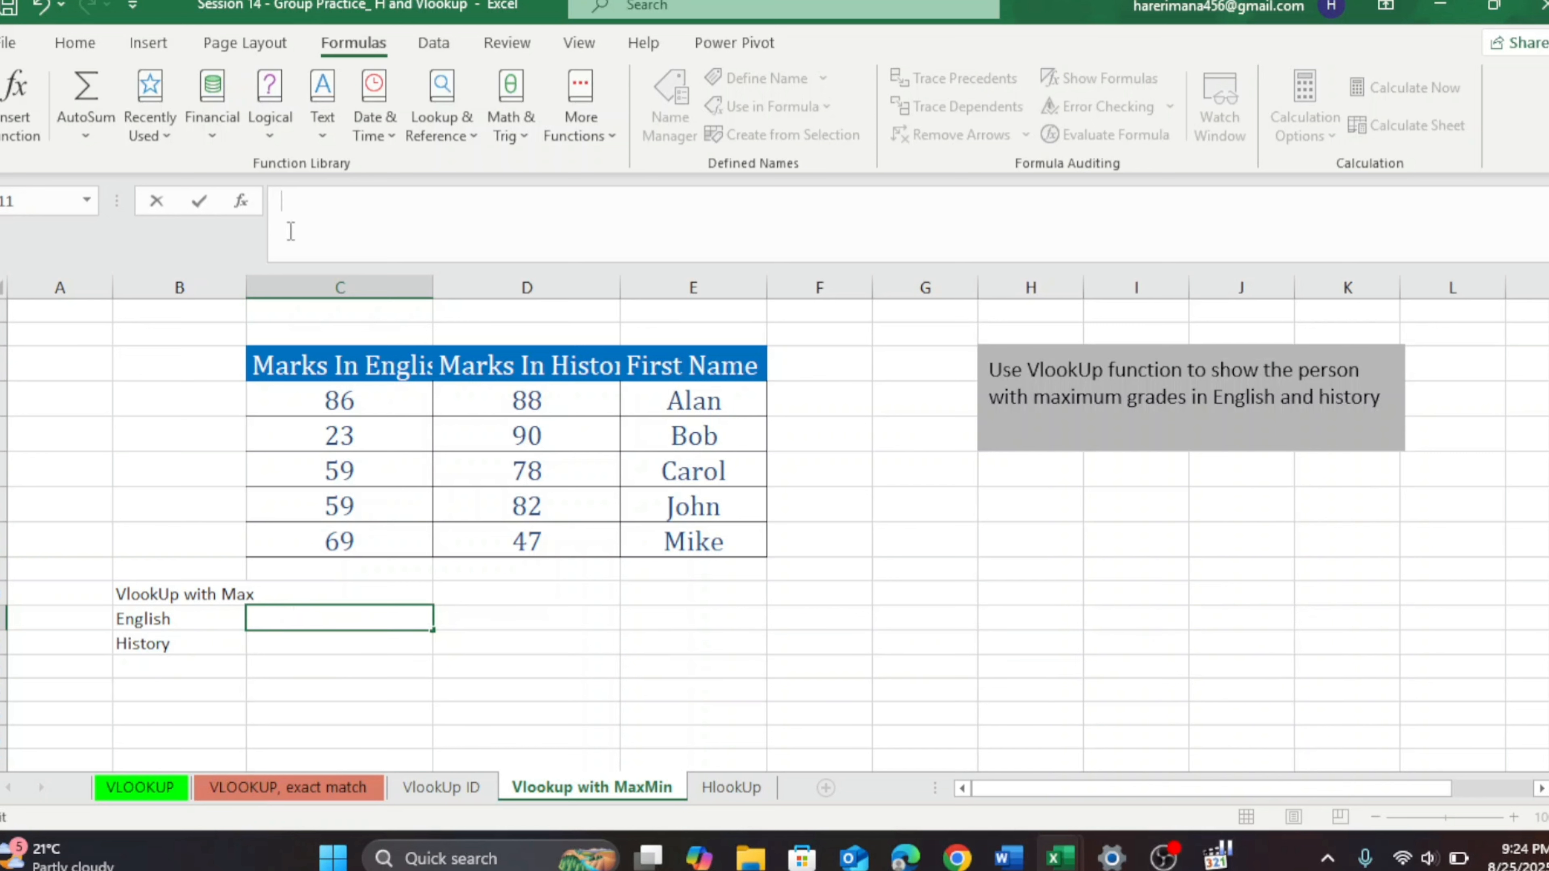
Start a VLOOKUP formula in C11 for English, using MAX(C4:C8) as the lookup value
{"action": "type", "text": "=vl"}
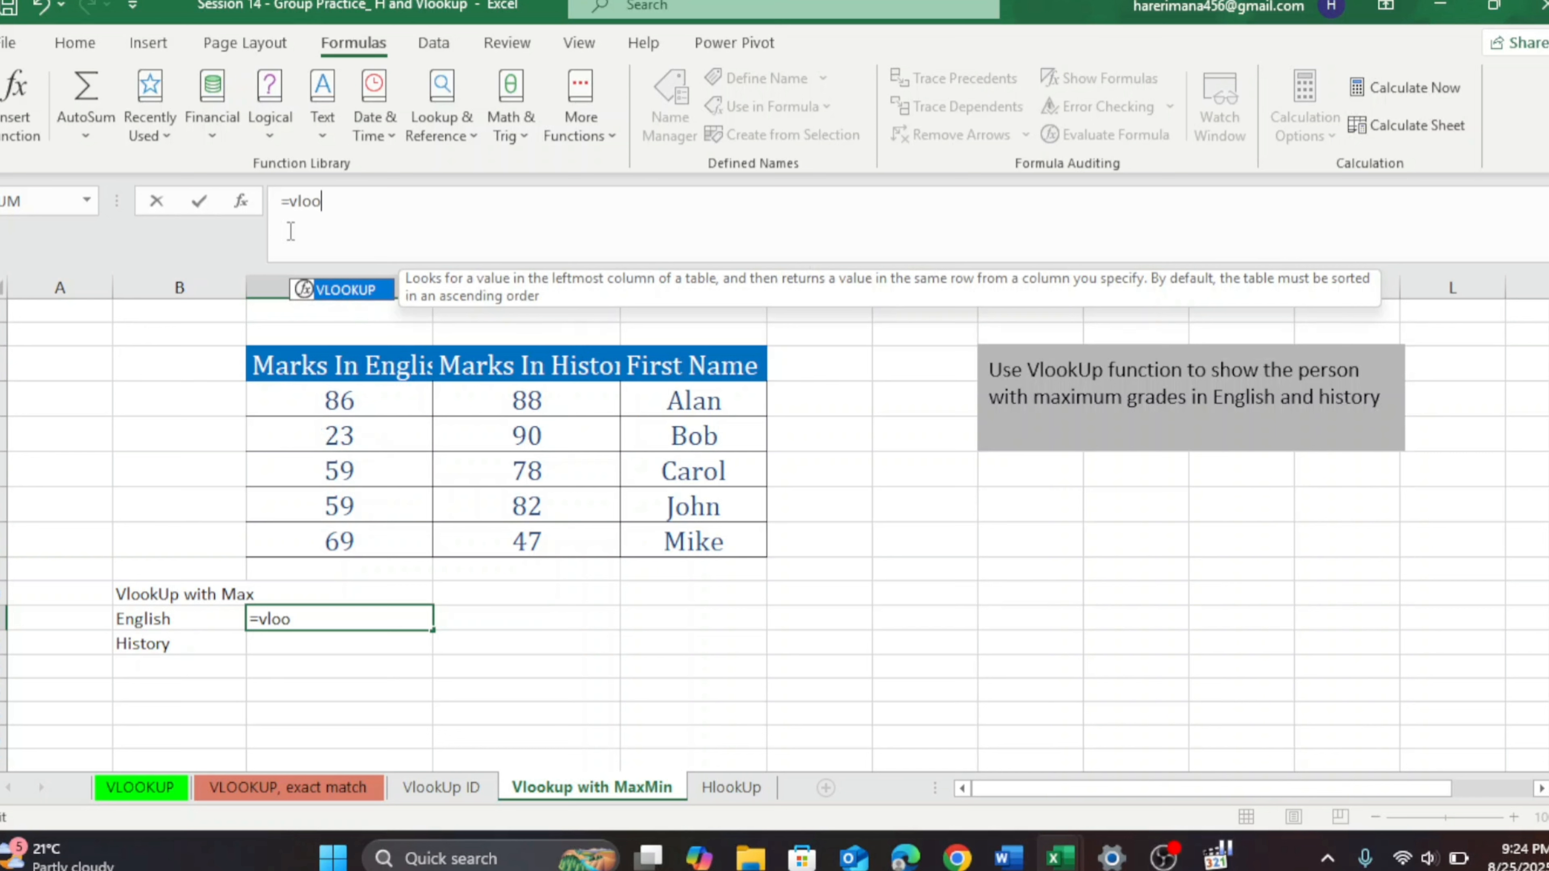
{"action": "type", "text": "oo"}
{"action": "key", "text": "Tab"}
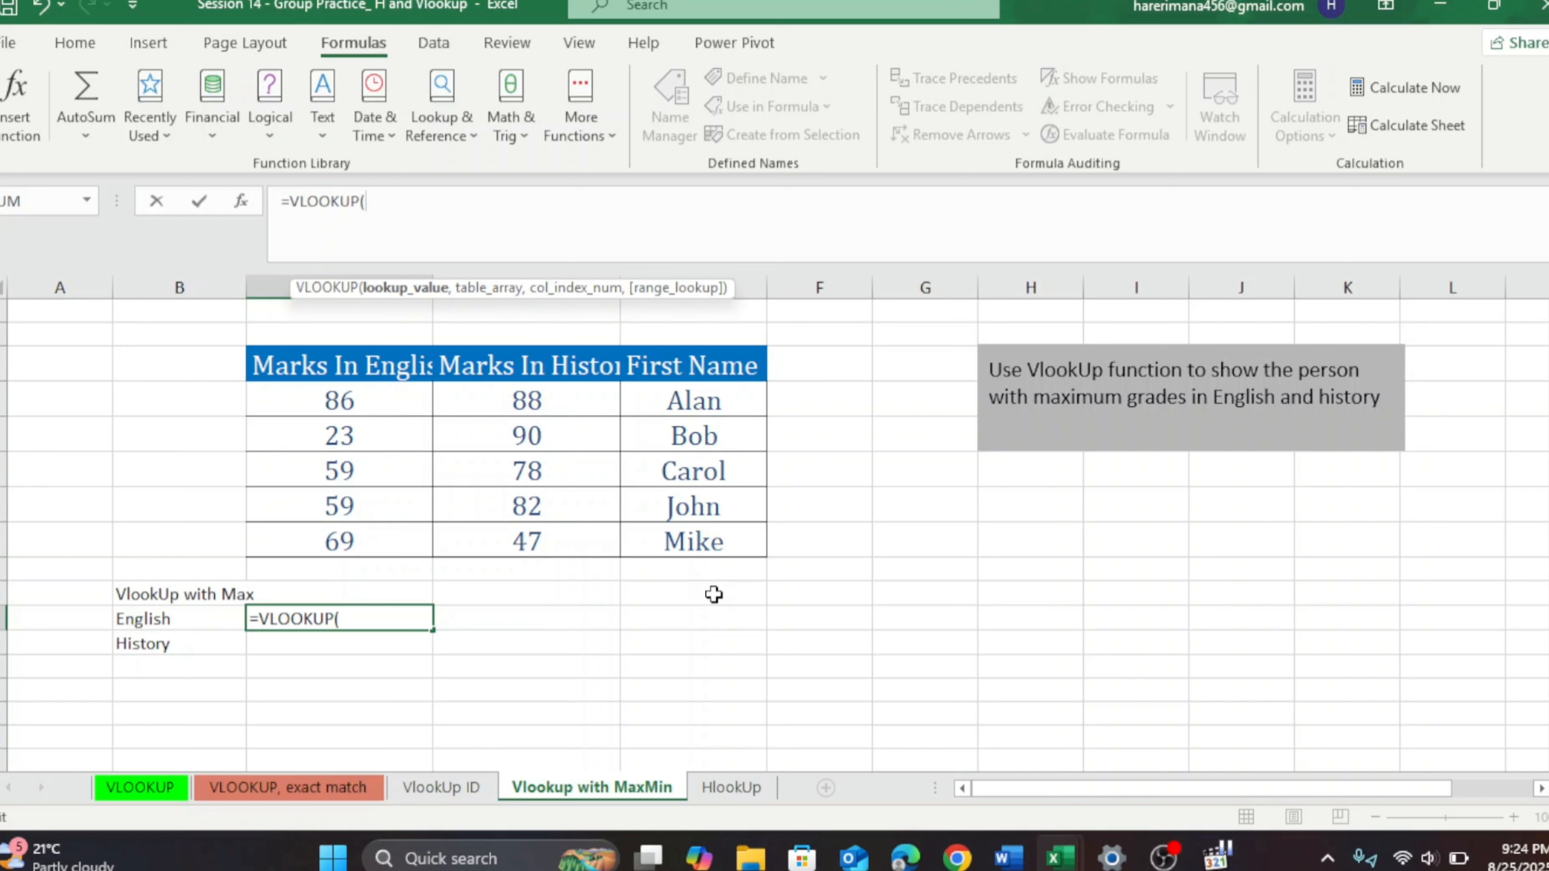
{"action": "left_click", "coordinate": [353, 618]}
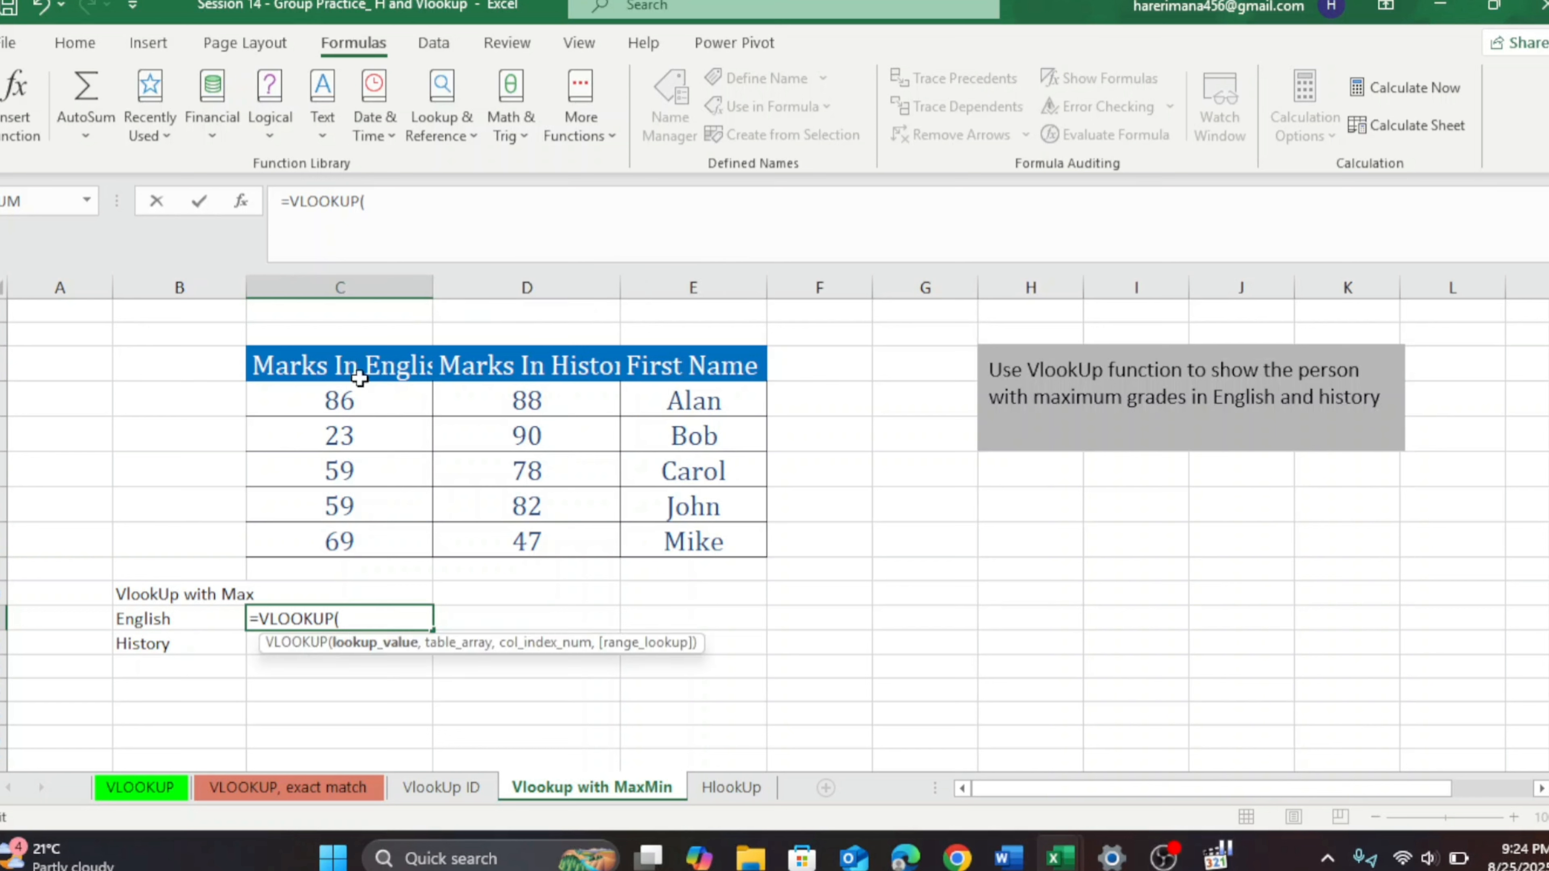
{"action": "type", "text": "max"}
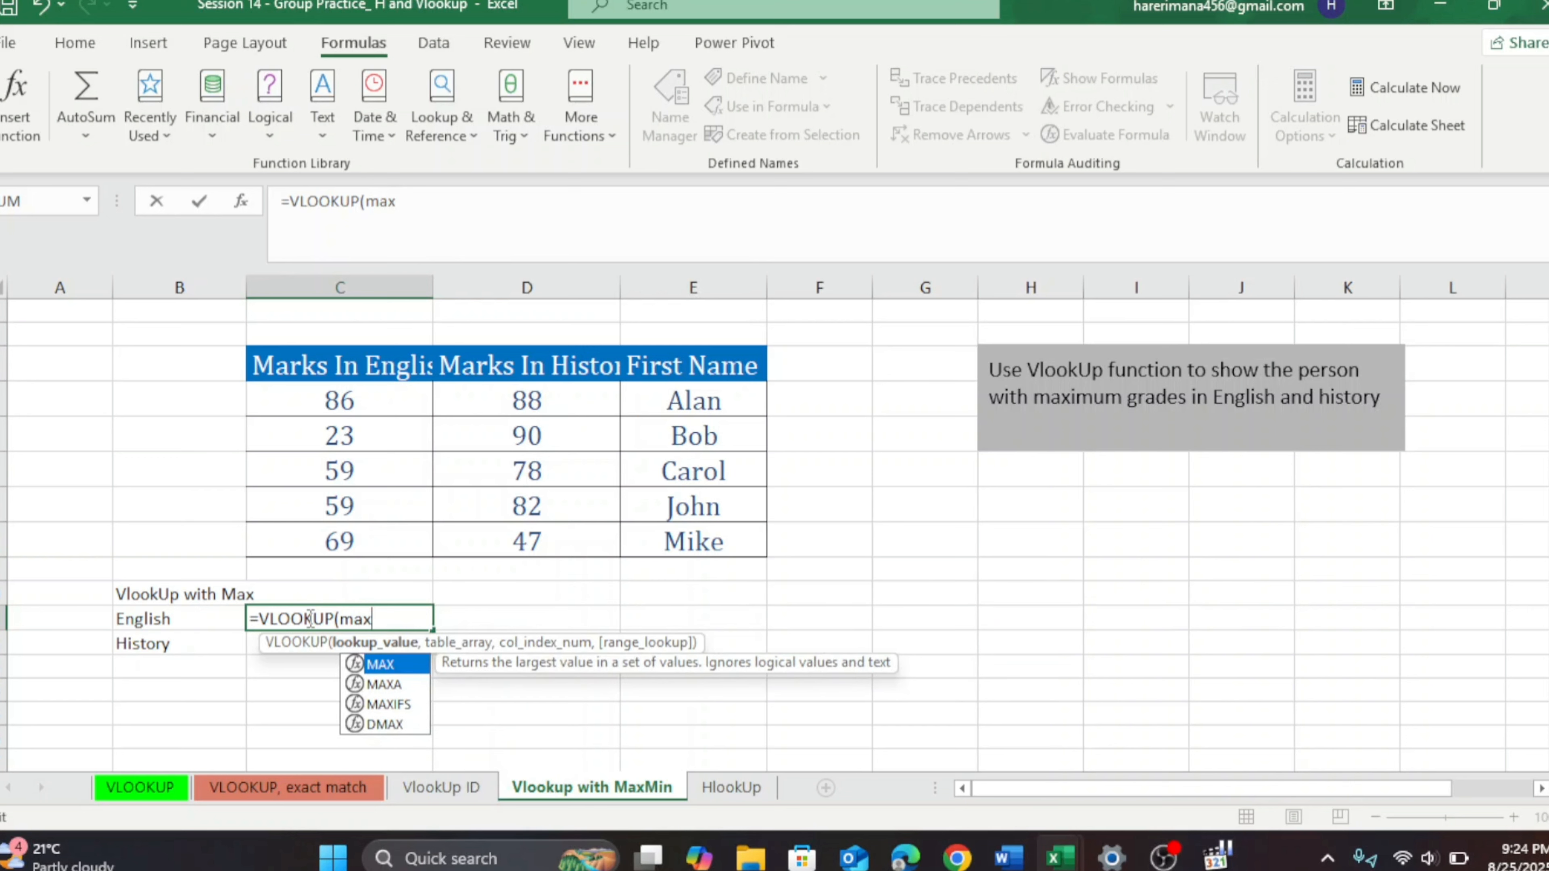
{"action": "key", "text": "Tab"}
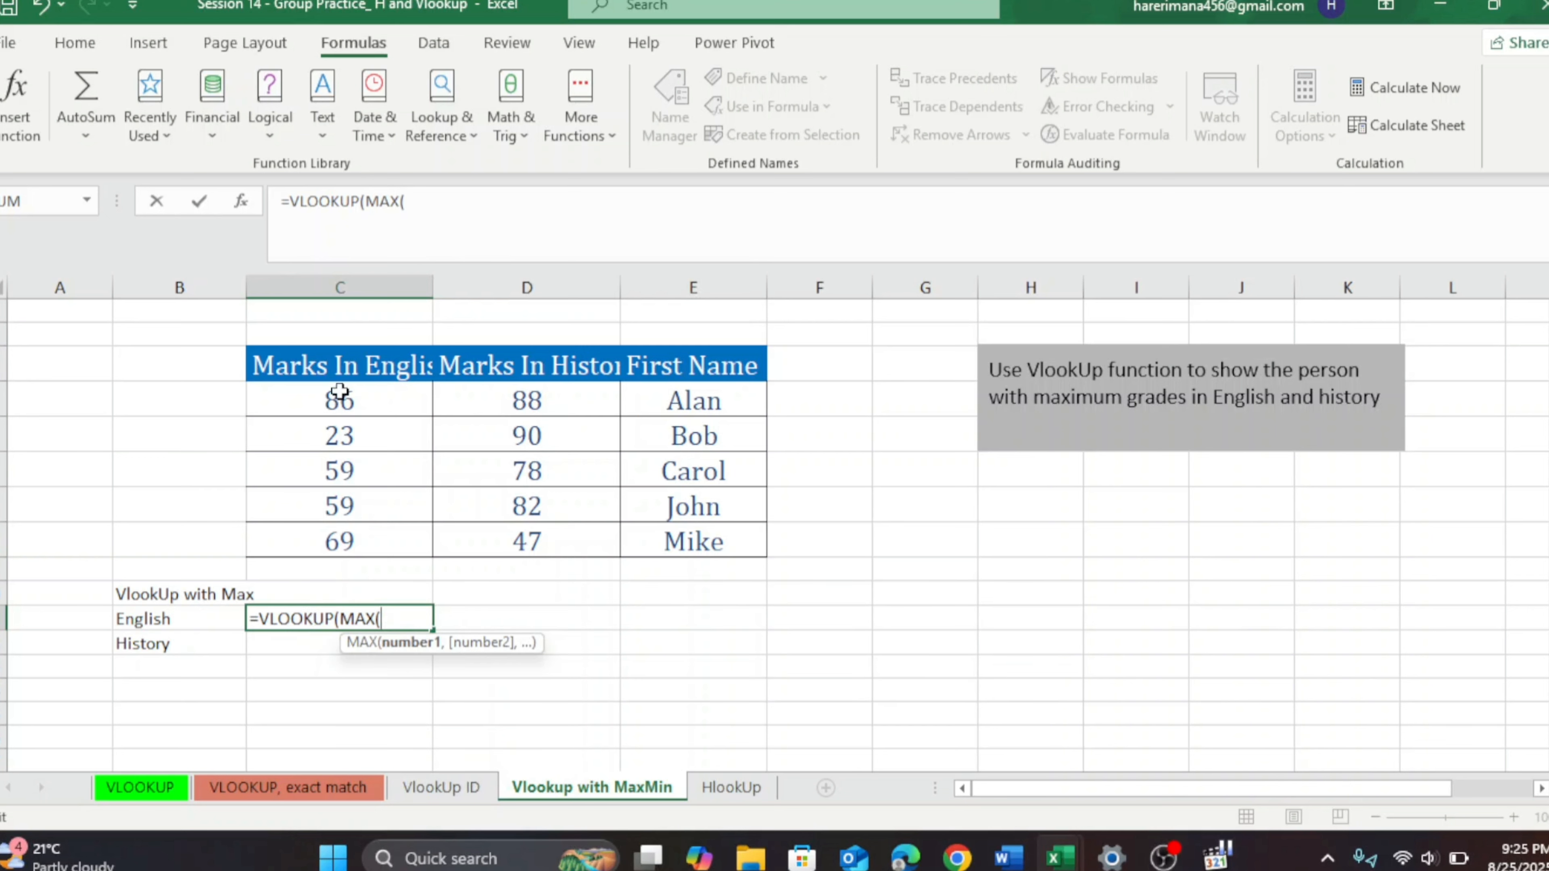
{"action": "left_click_drag", "start_coordinate": [340, 400], "coordinate": [342, 540]}
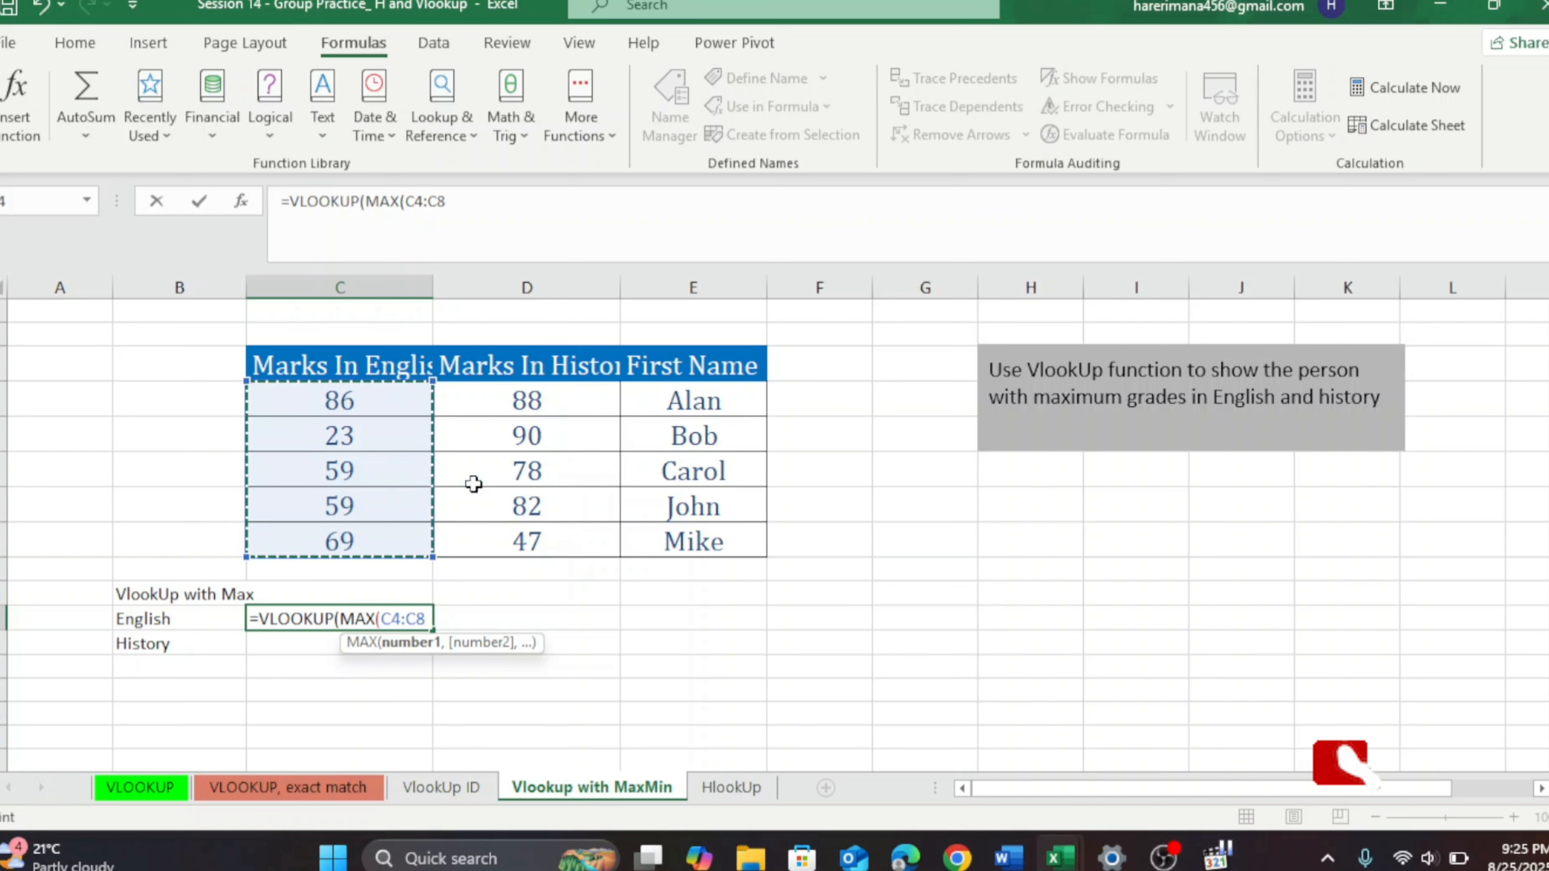
{"action": "type", "text": ")"}
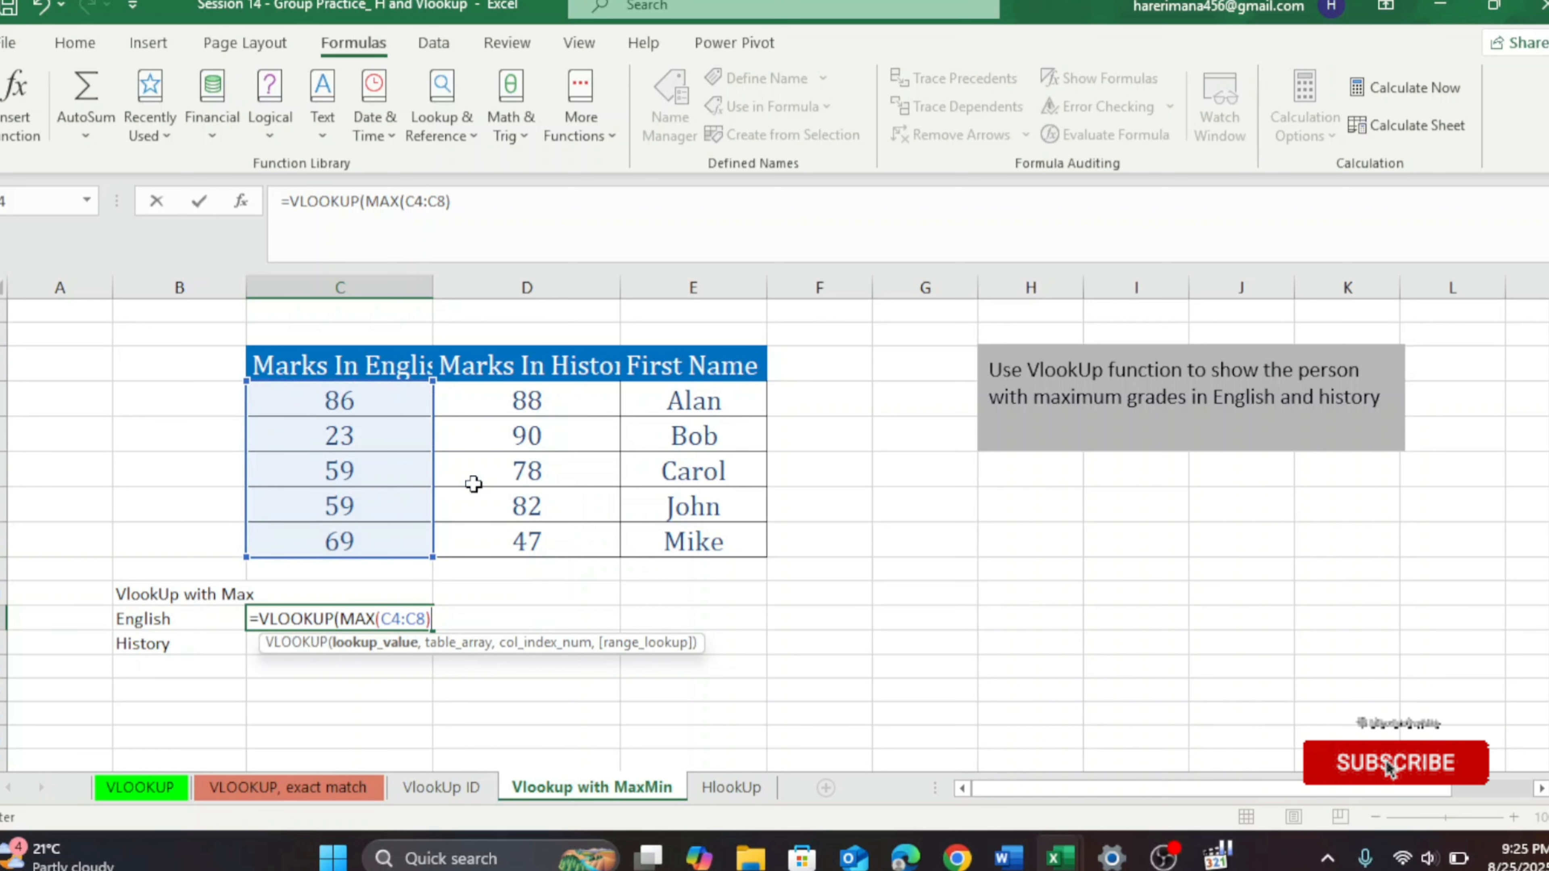
{"action": "type", "text": ","}
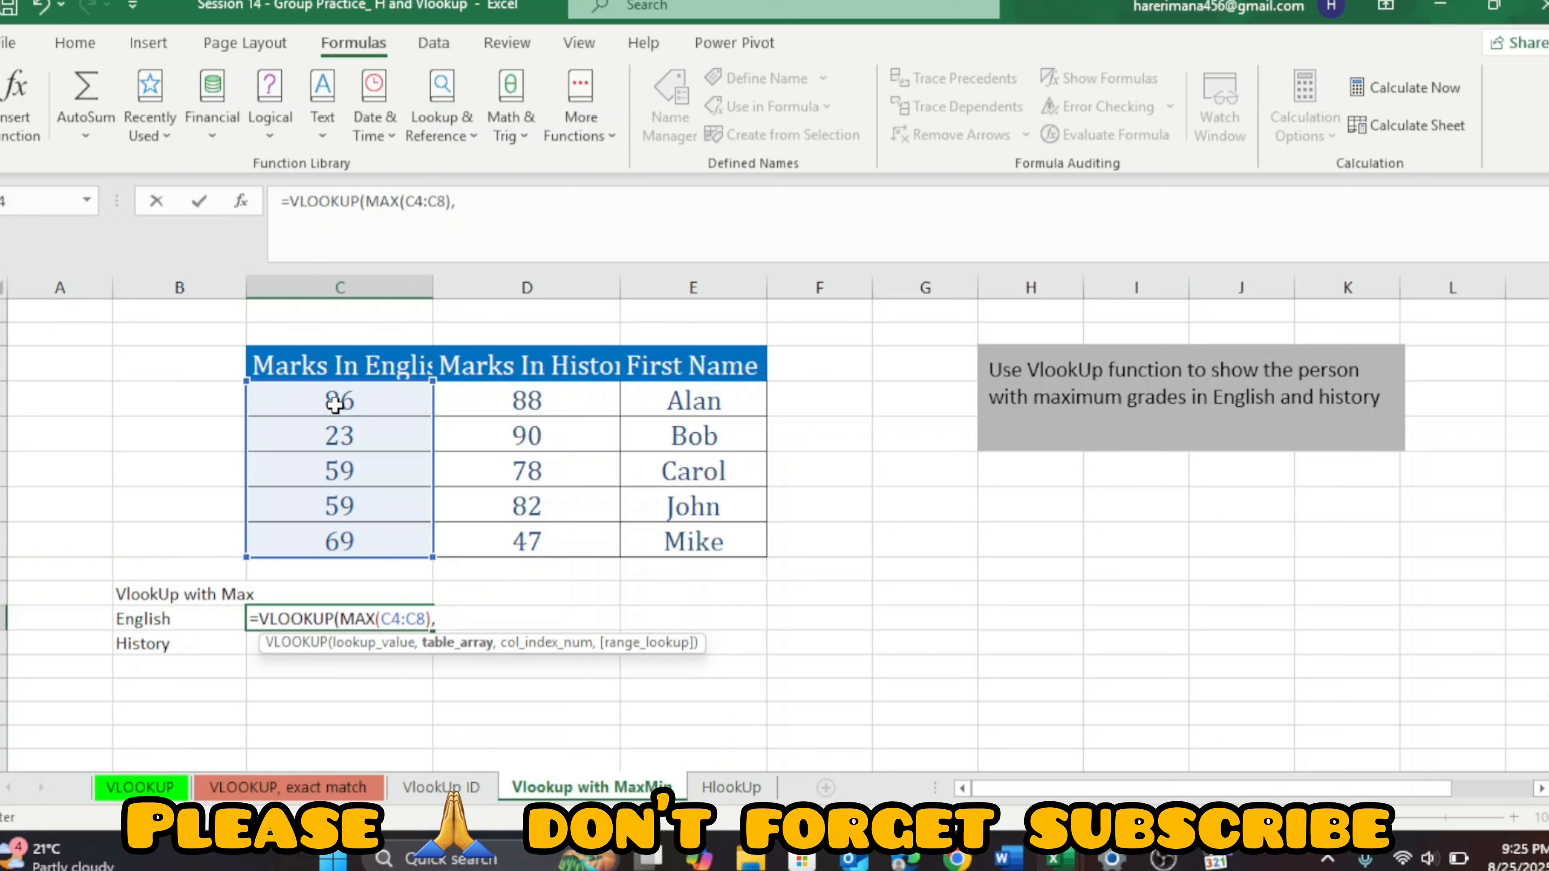
Complete the English VLOOKUP with table range C4:E8, column index 3 and exact match 0
{"action": "left_click_drag", "start_coordinate": [335, 405], "coordinate": [670, 534]}
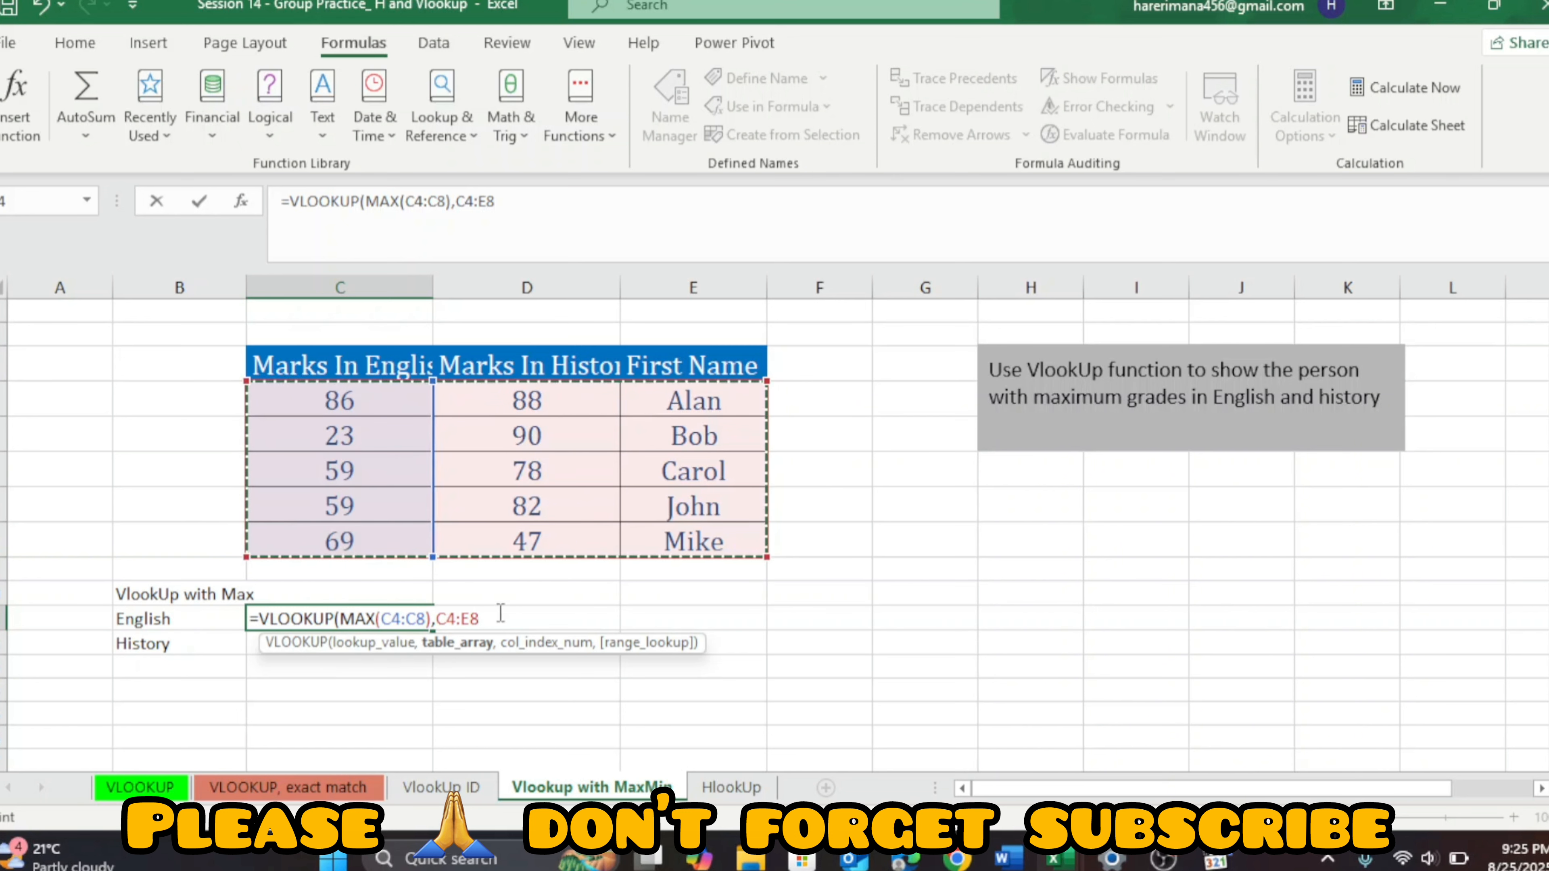
{"action": "type", "text": ","}
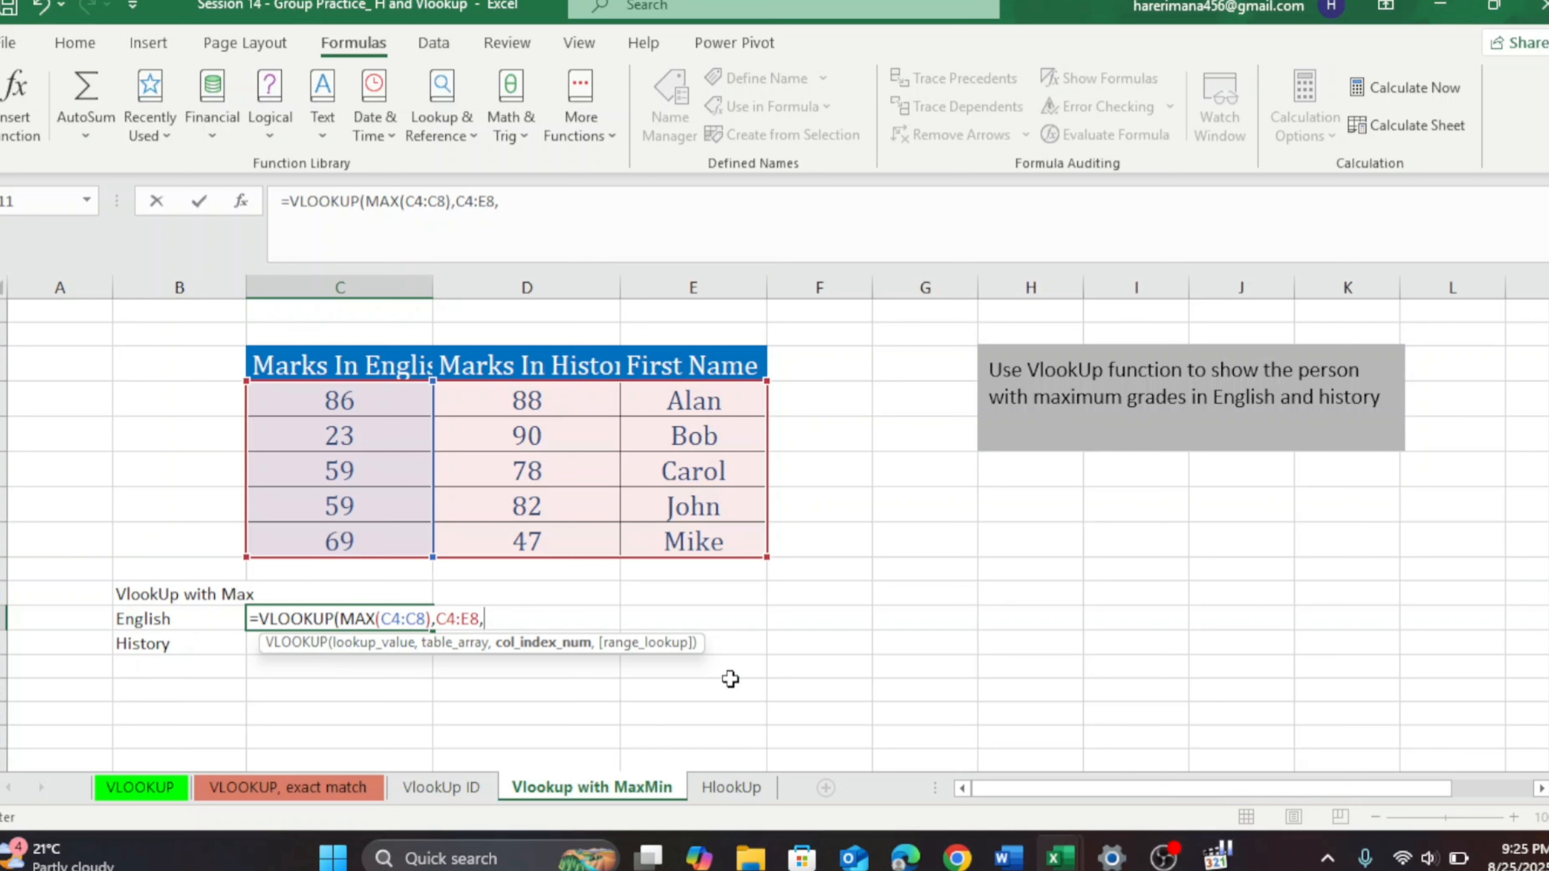
{"action": "type", "text": "3,"}
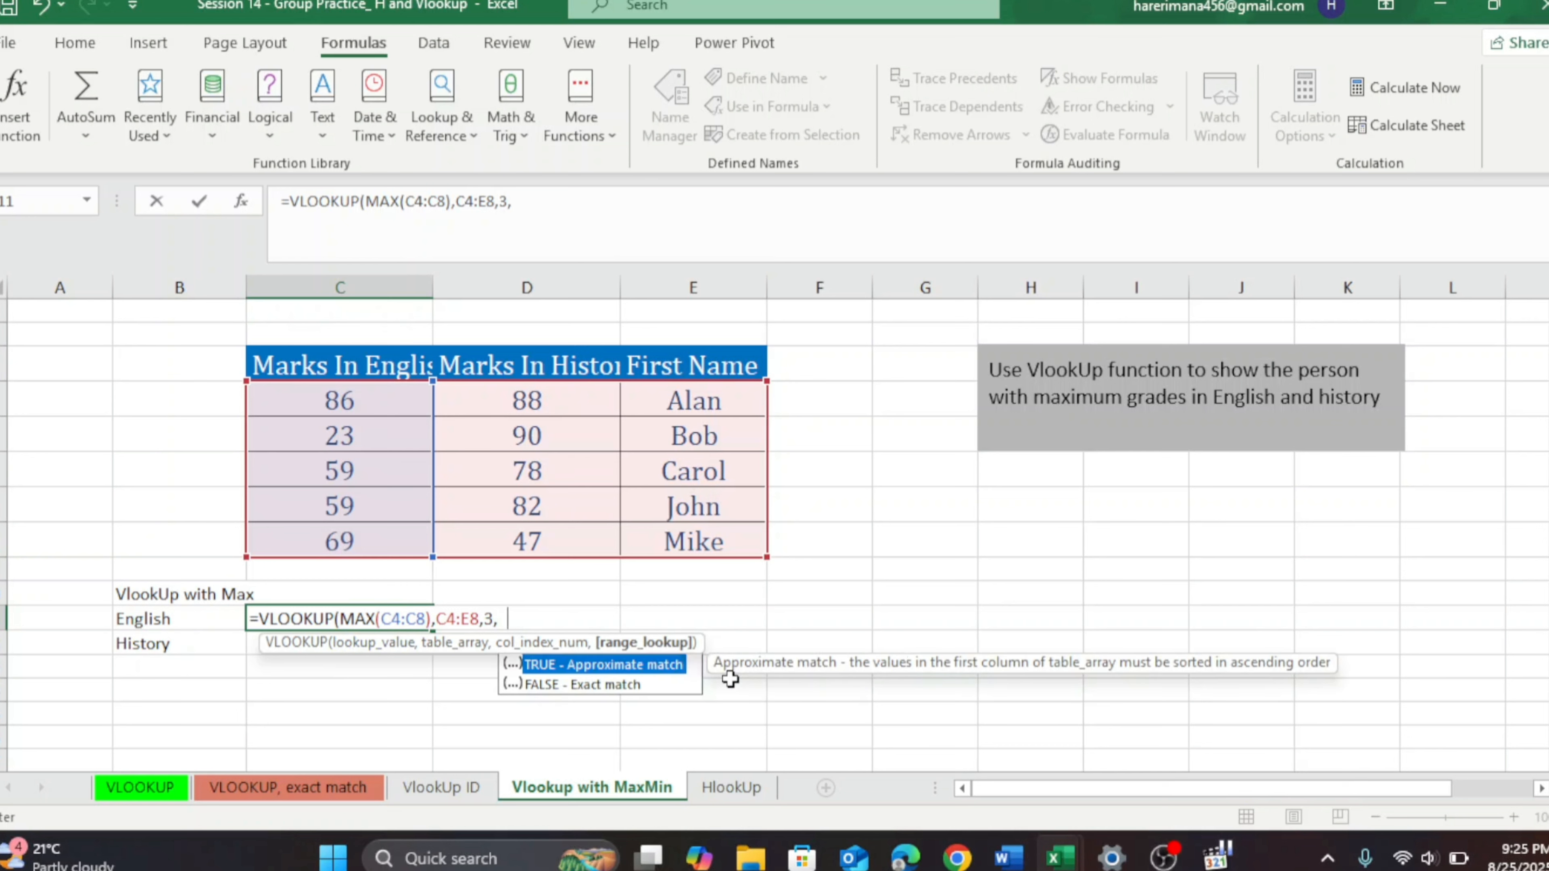
{"action": "type", "text": "0)"}
{"action": "key", "text": "Return"}
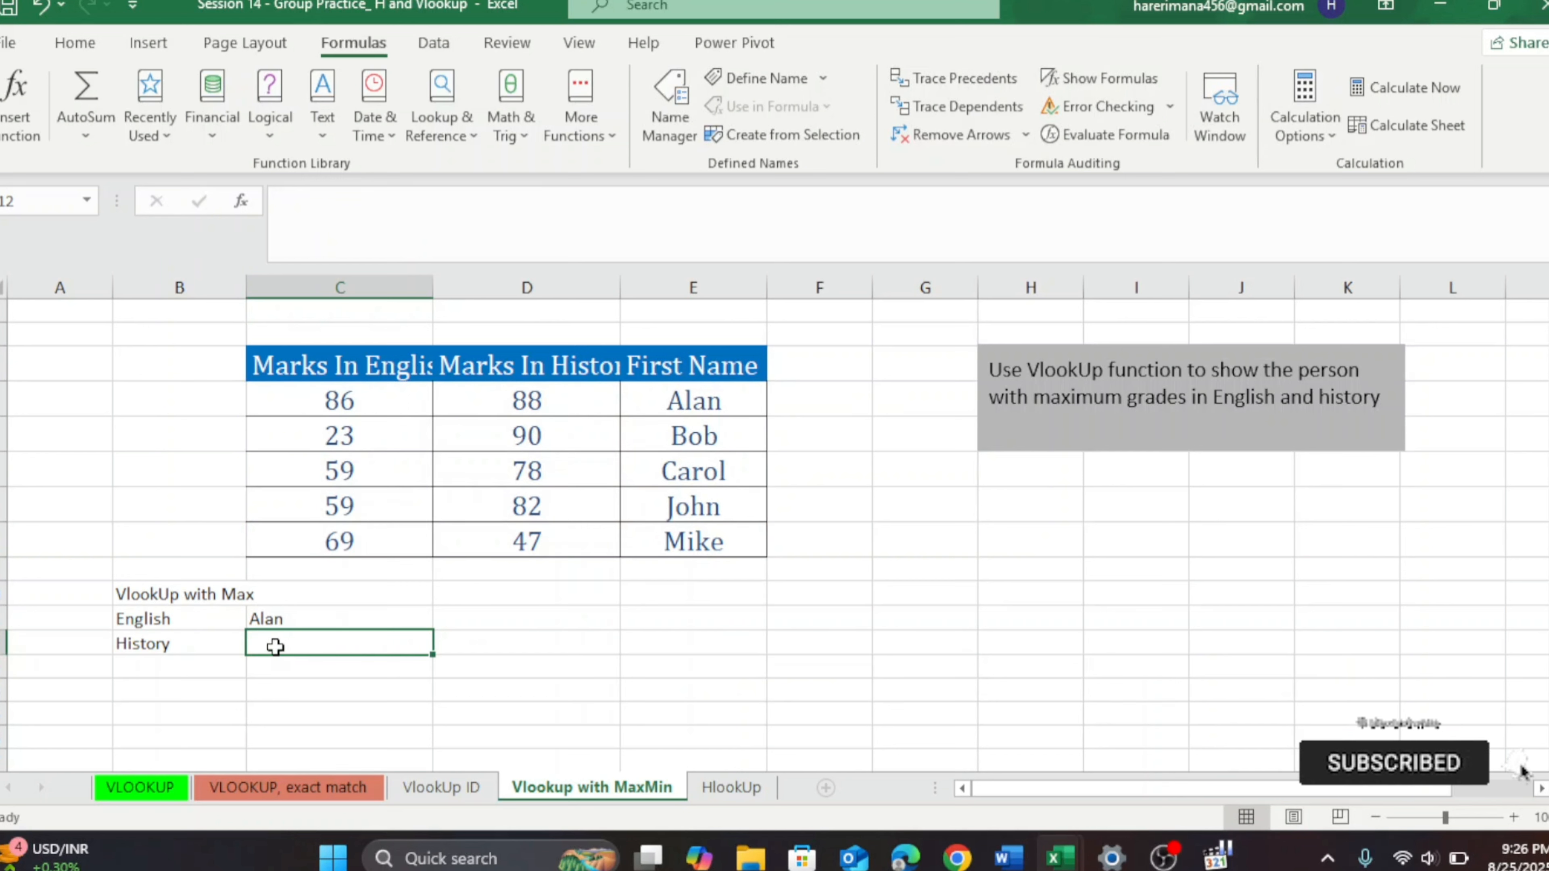
Start a VLOOKUP formula in C12 for History, using MAX(D4:D8) as the lookup value
{"action": "type", "text": "="}
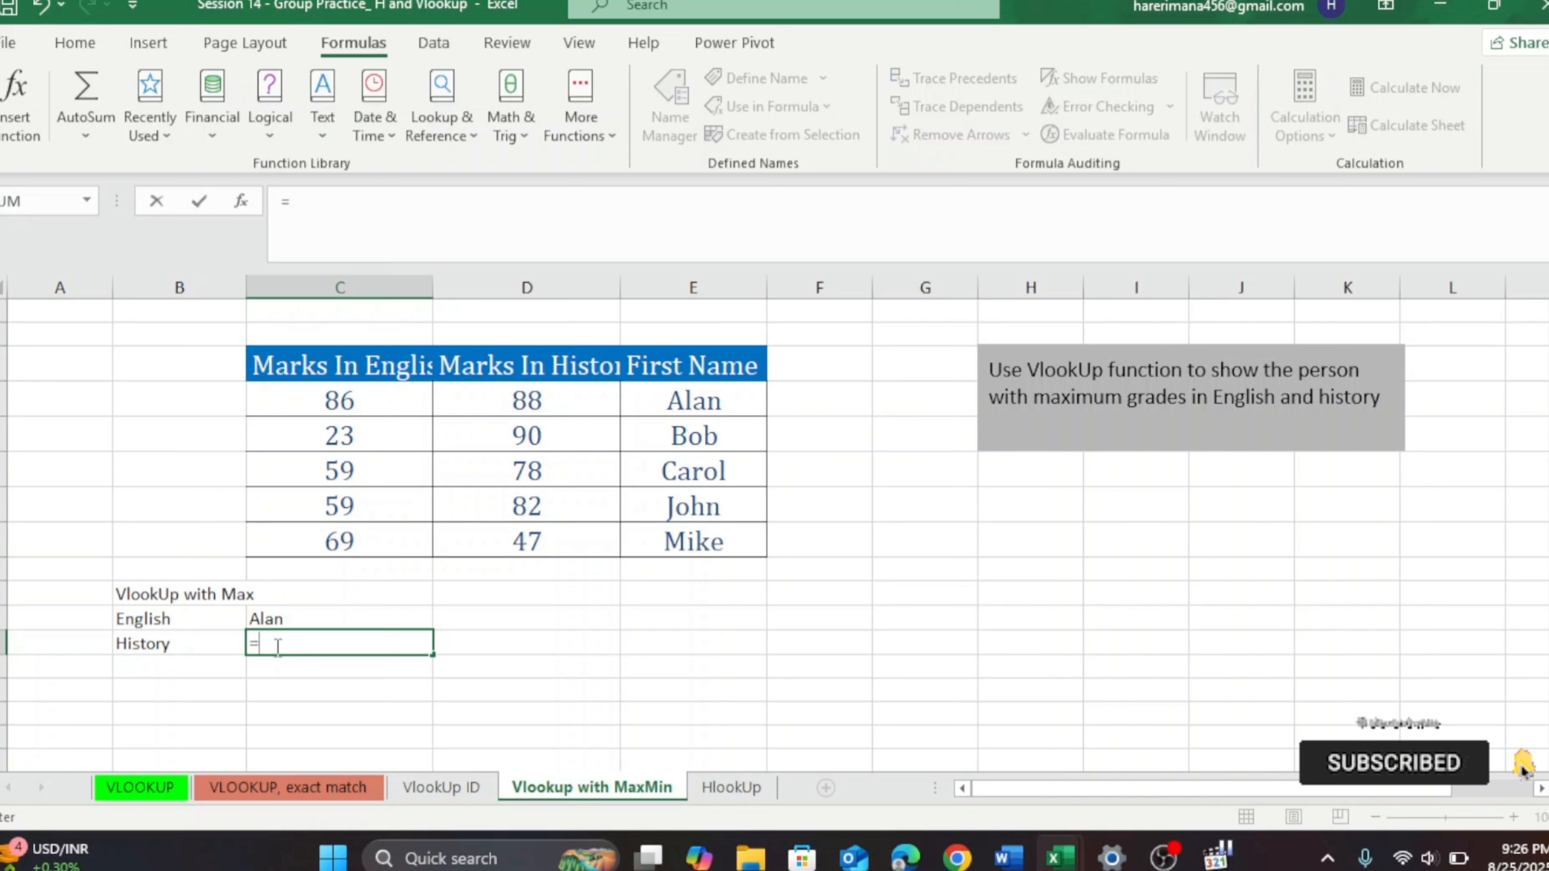
{"action": "key", "text": "BackSpace"}
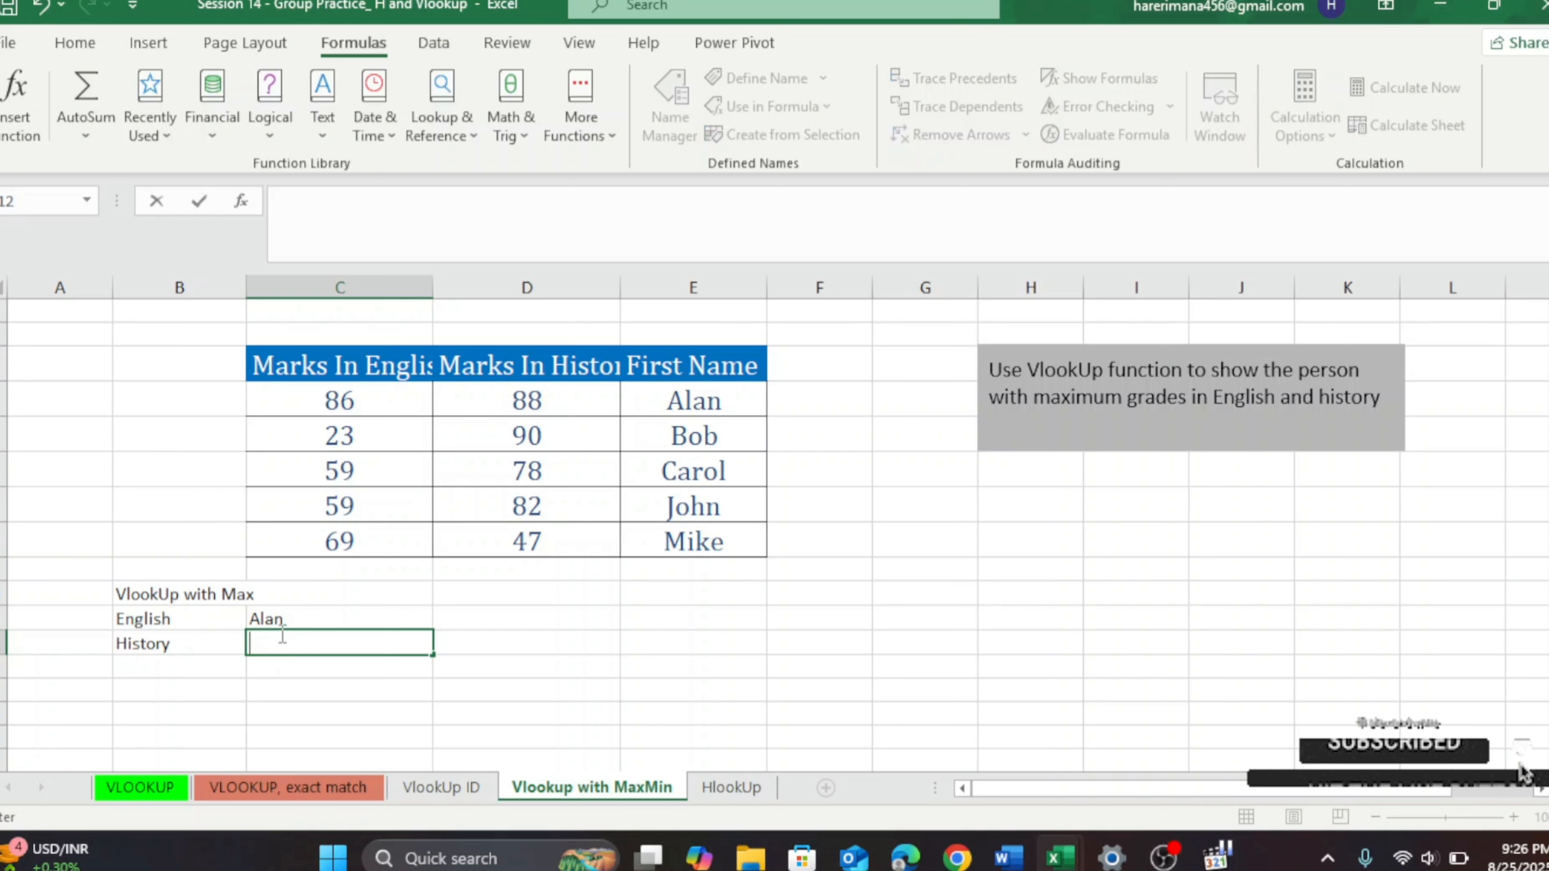
{"action": "left_click", "coordinate": [281, 217]}
{"action": "type", "text": "="}
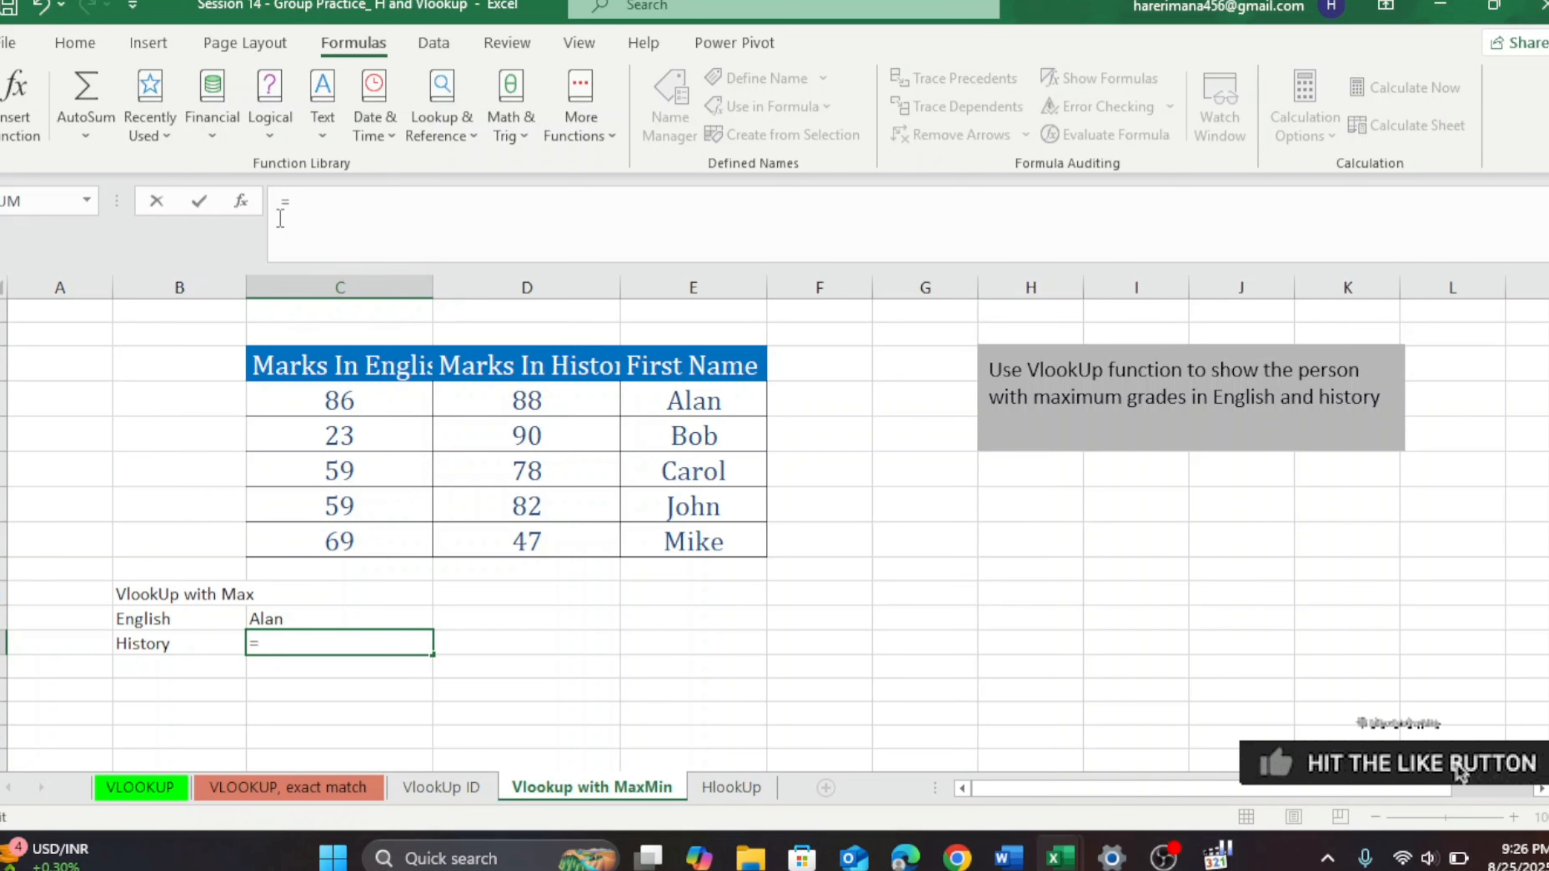
{"action": "type", "text": "vlook"}
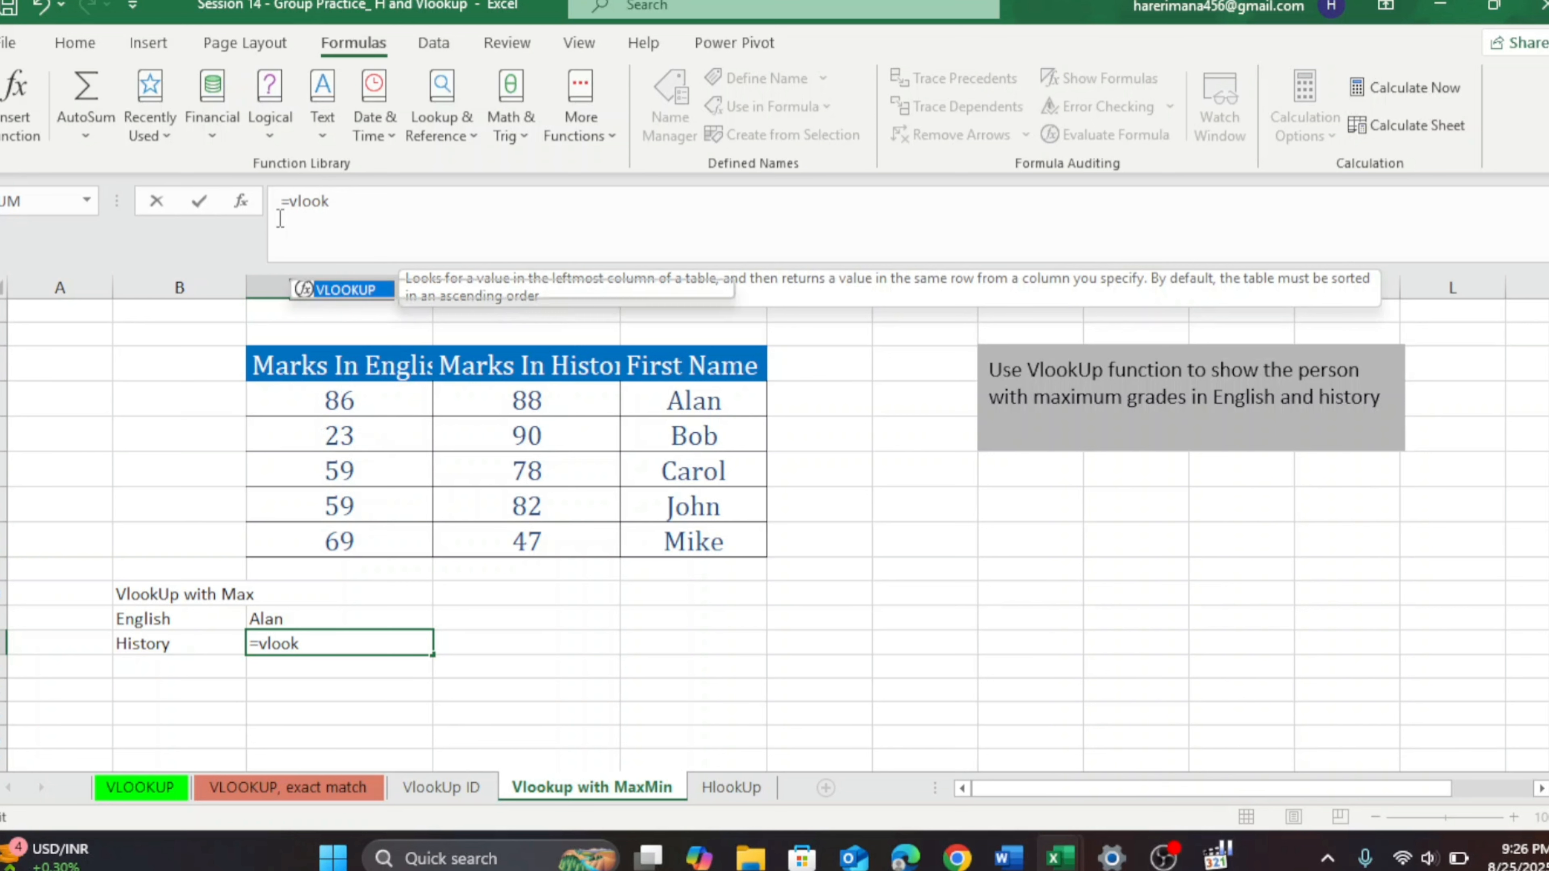
{"action": "key", "text": "Tab"}
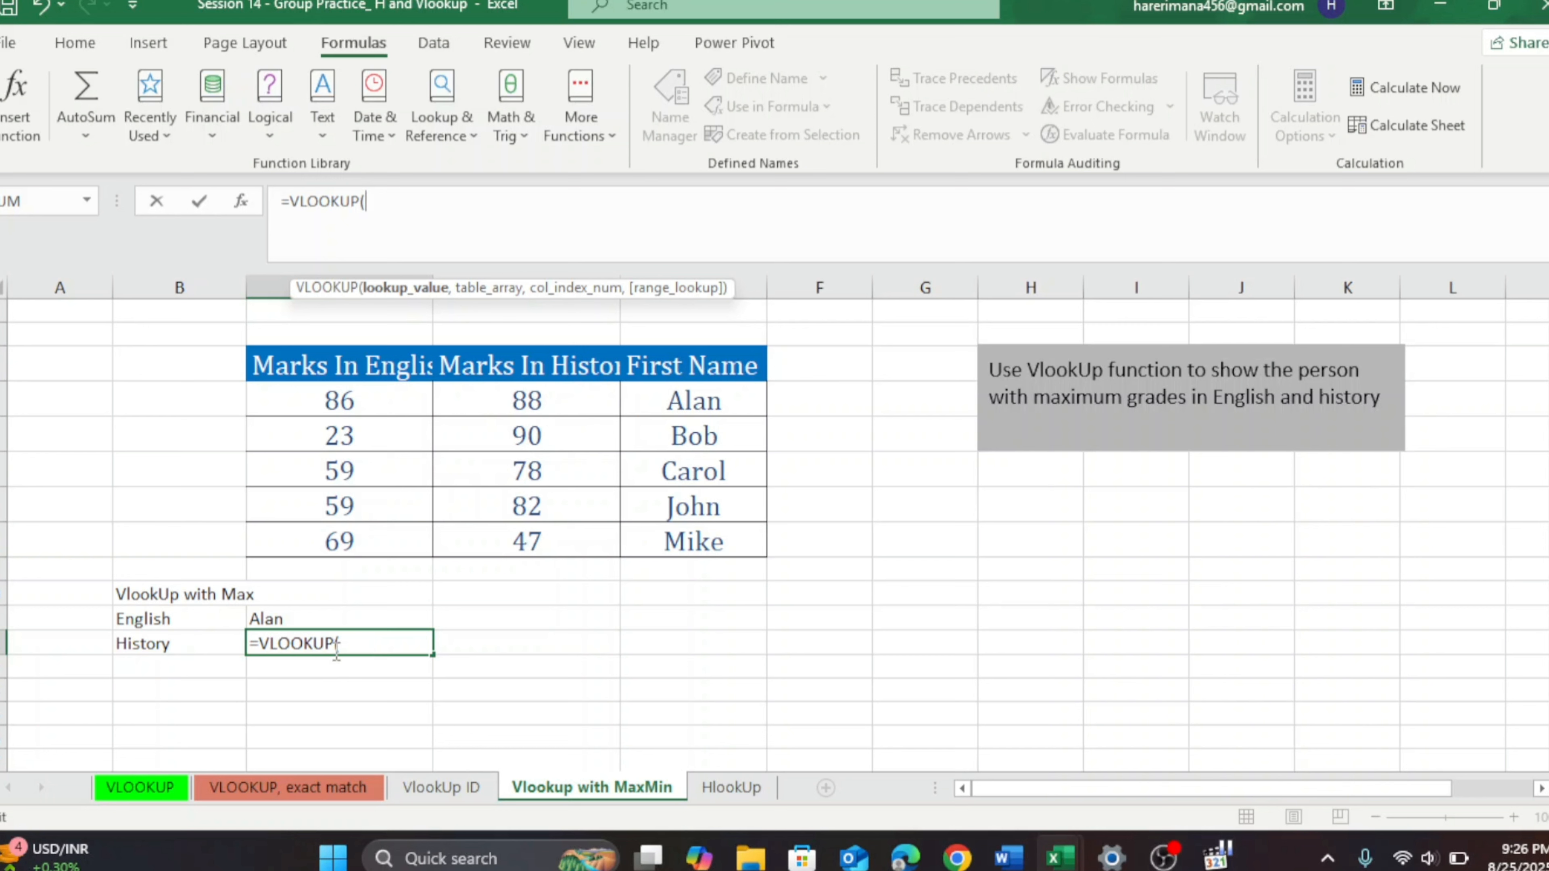
{"action": "type", "text": "ma"}
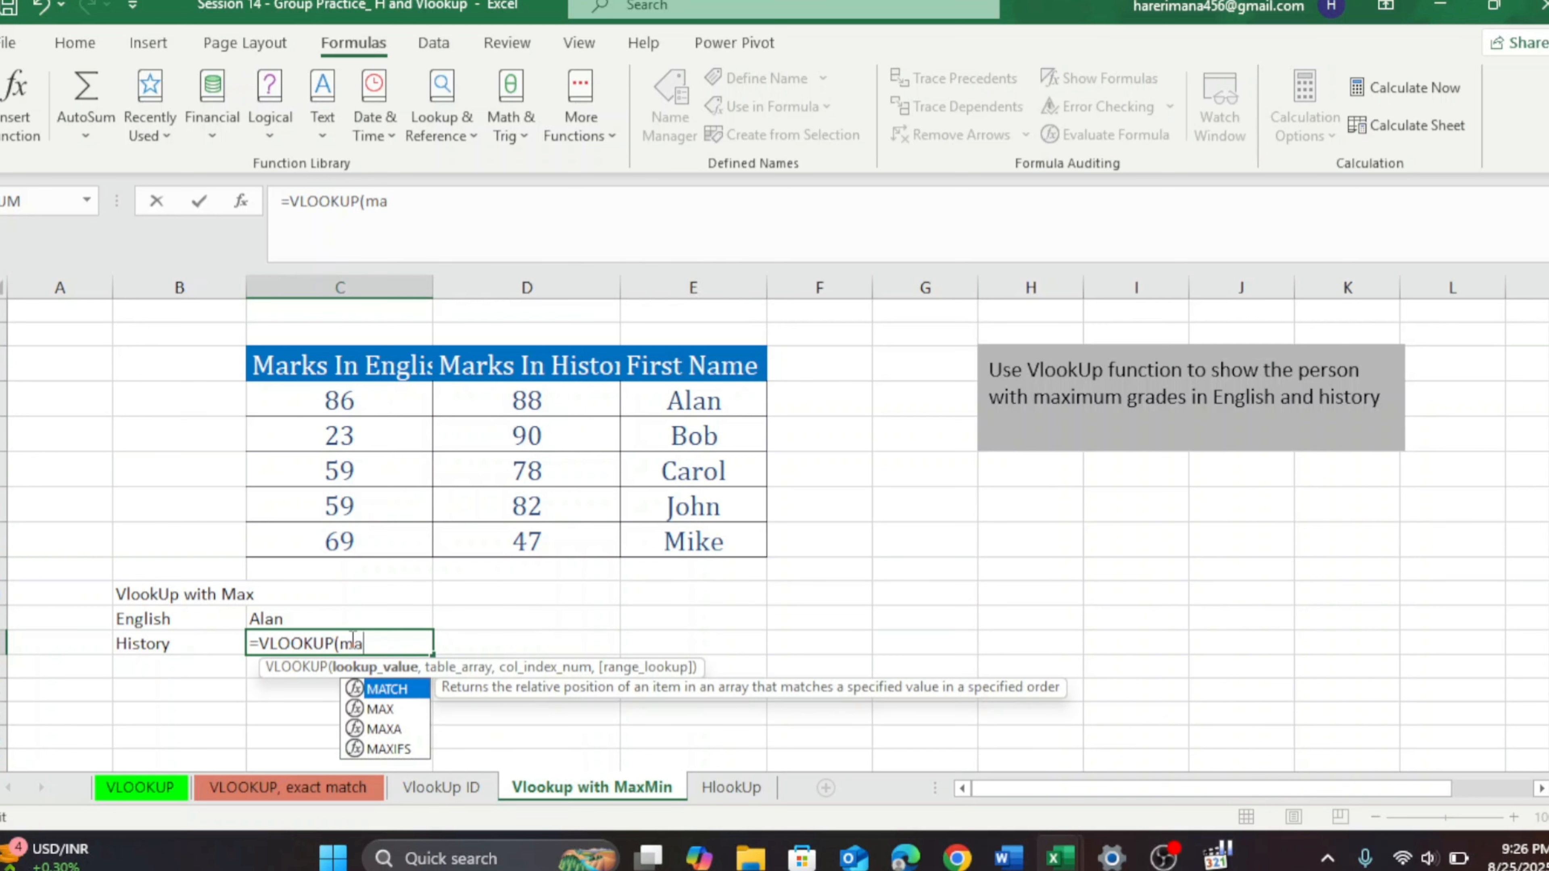
{"action": "type", "text": "x"}
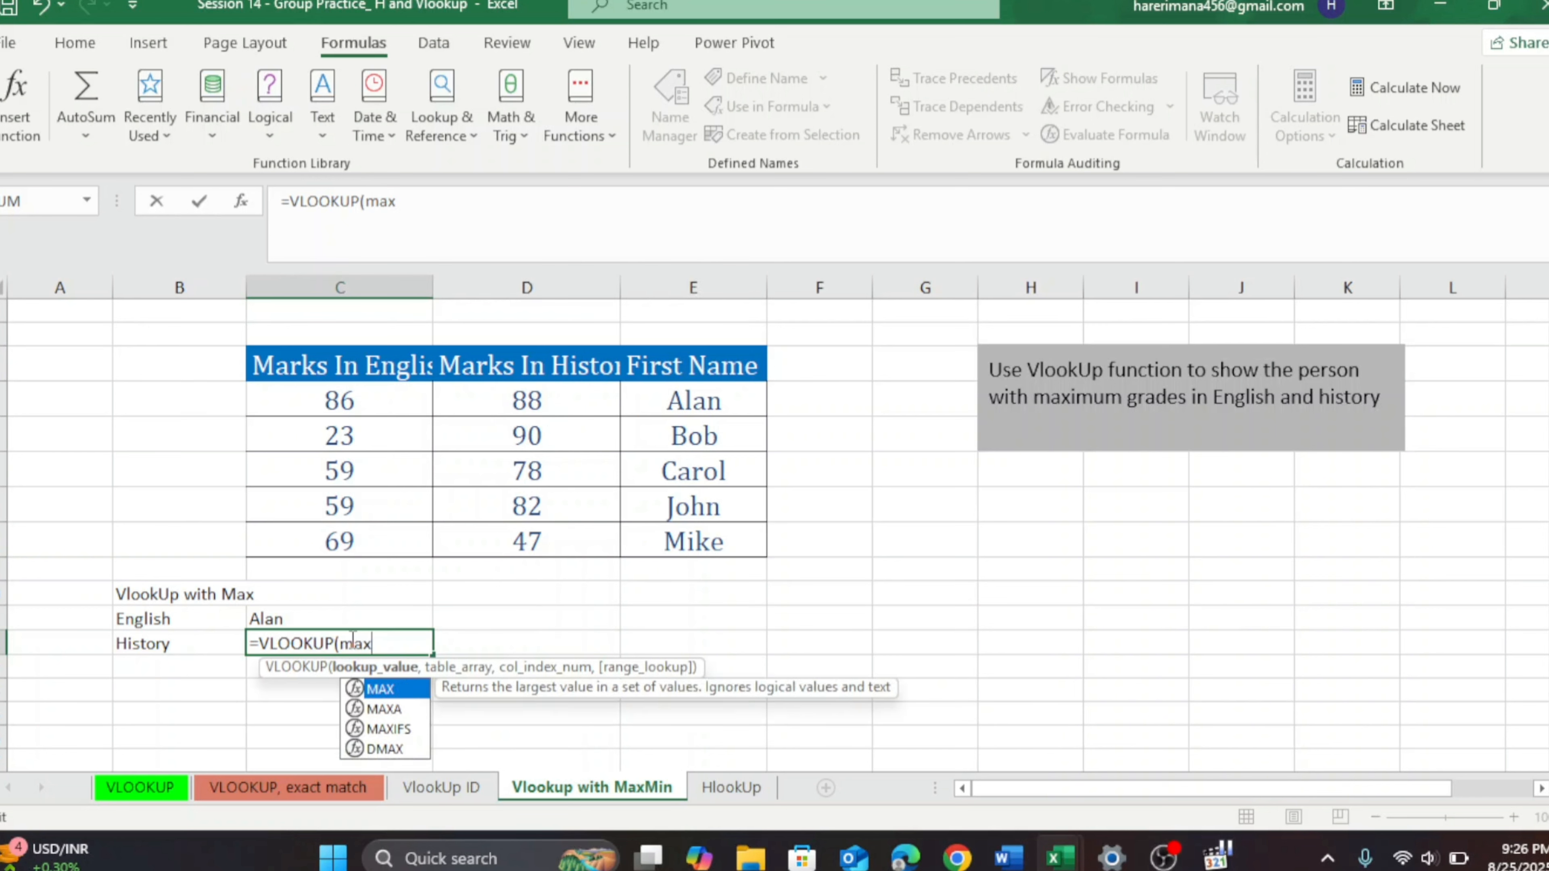
{"action": "key", "text": "Tab"}
{"action": "left_click_drag", "start_coordinate": [546, 403], "coordinate": [532, 548]}
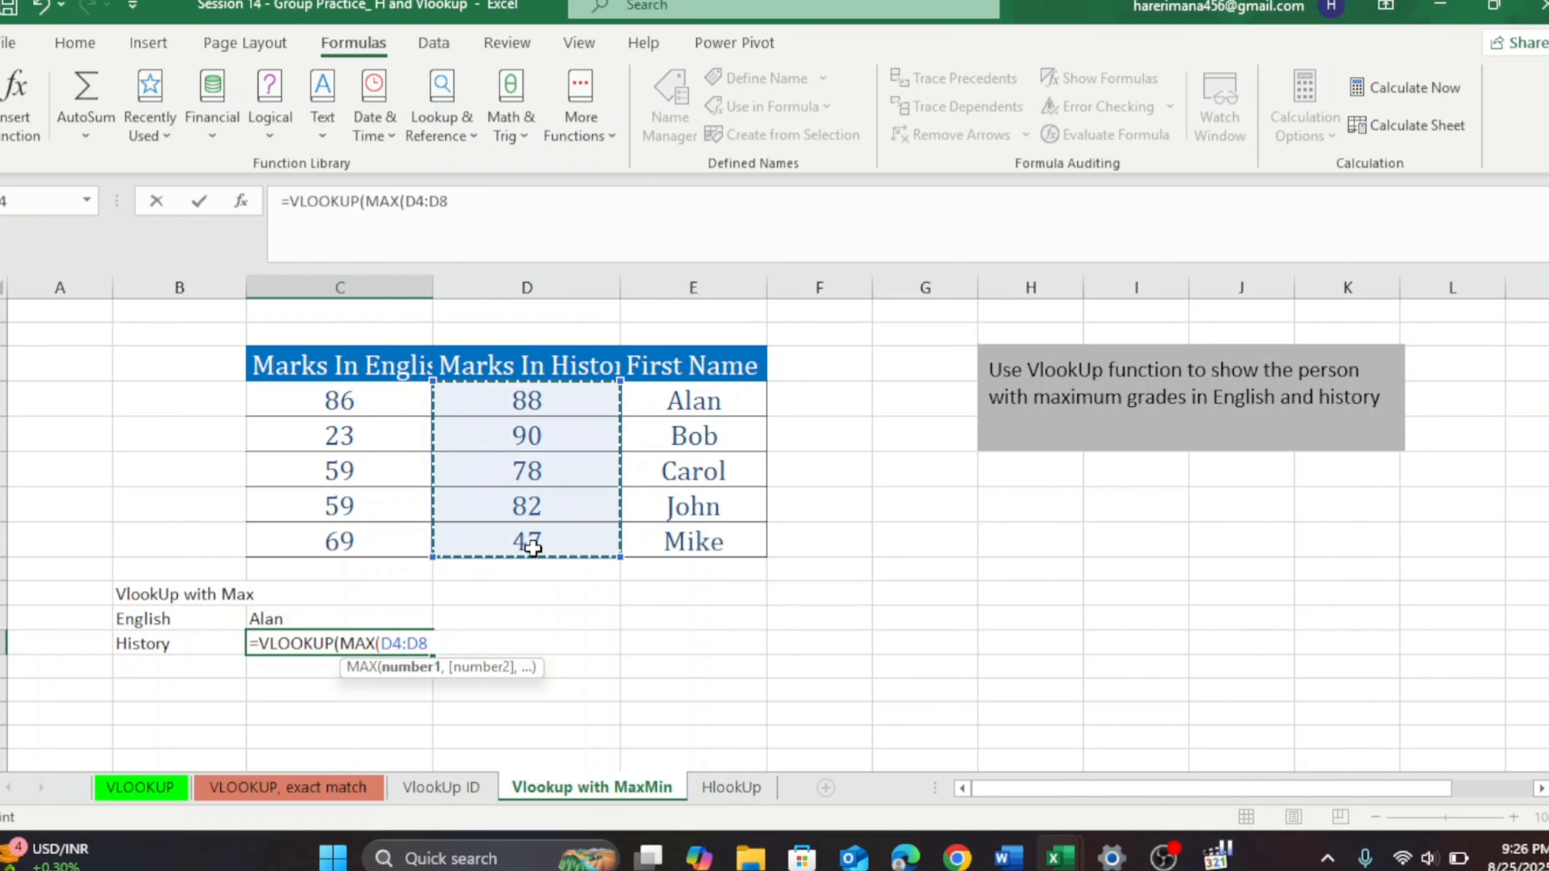
{"action": "type", "text": "),"}
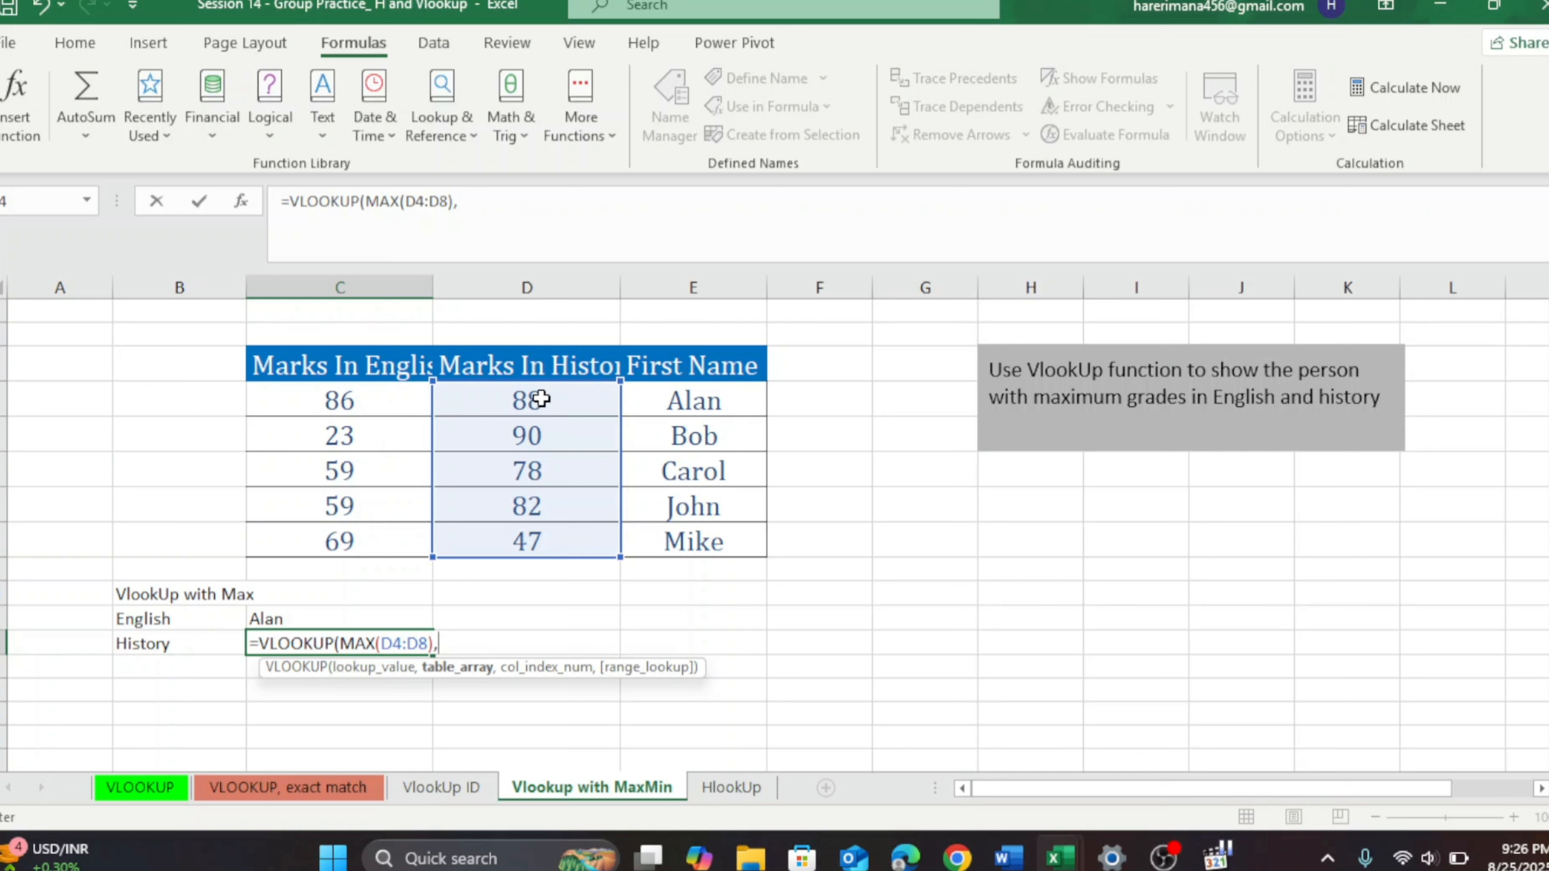
Complete the History VLOOKUP with table range D4:E8, column index 2 and exact match 0
{"action": "left_click_drag", "start_coordinate": [540, 399], "coordinate": [677, 546]}
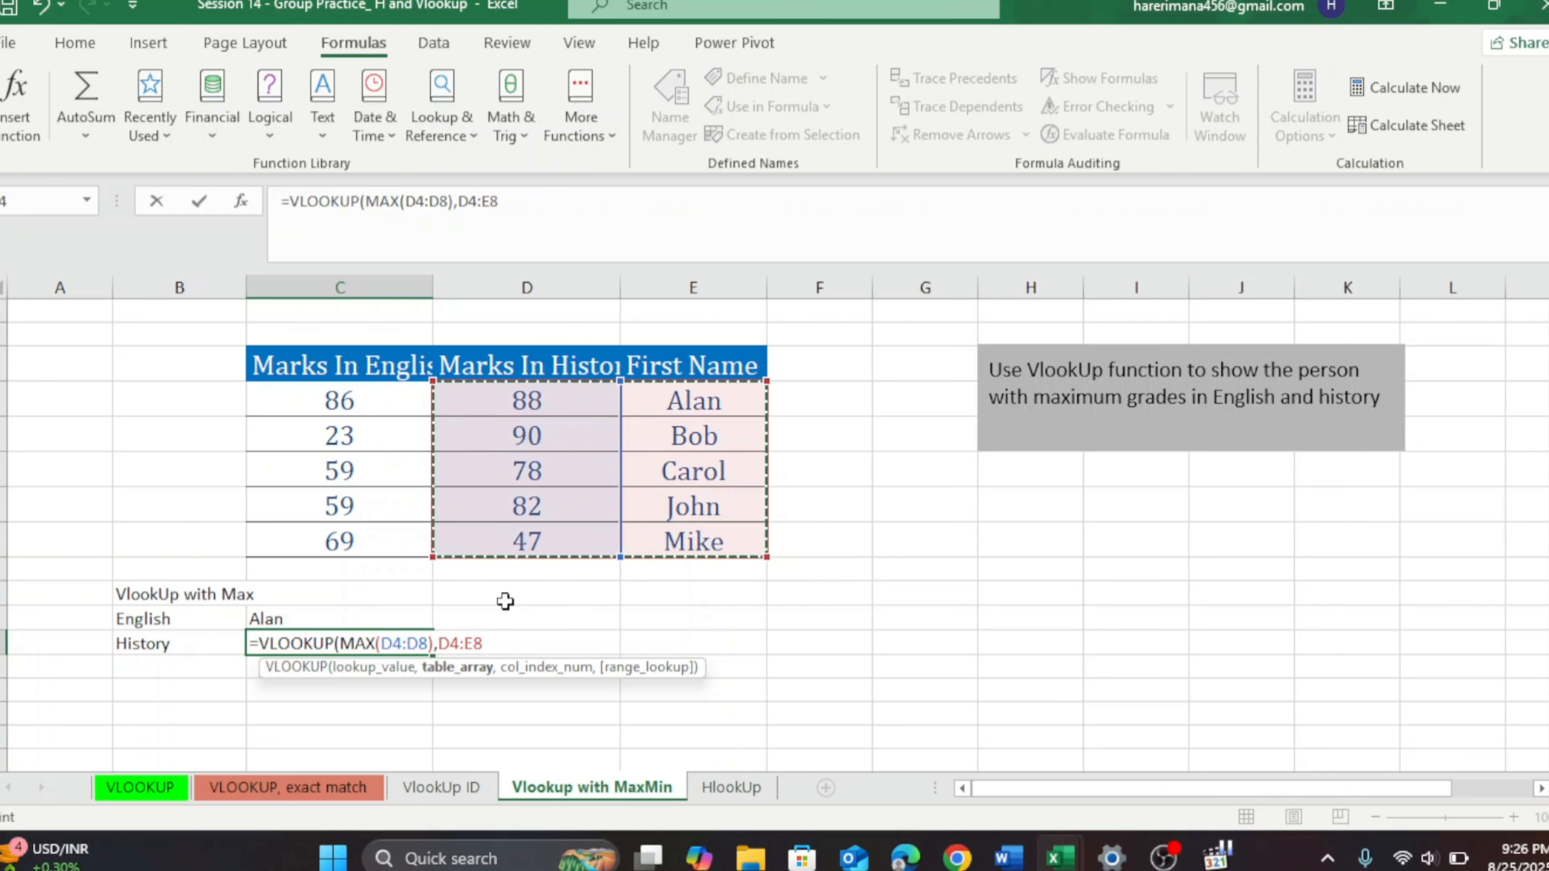
{"action": "type", "text": ","}
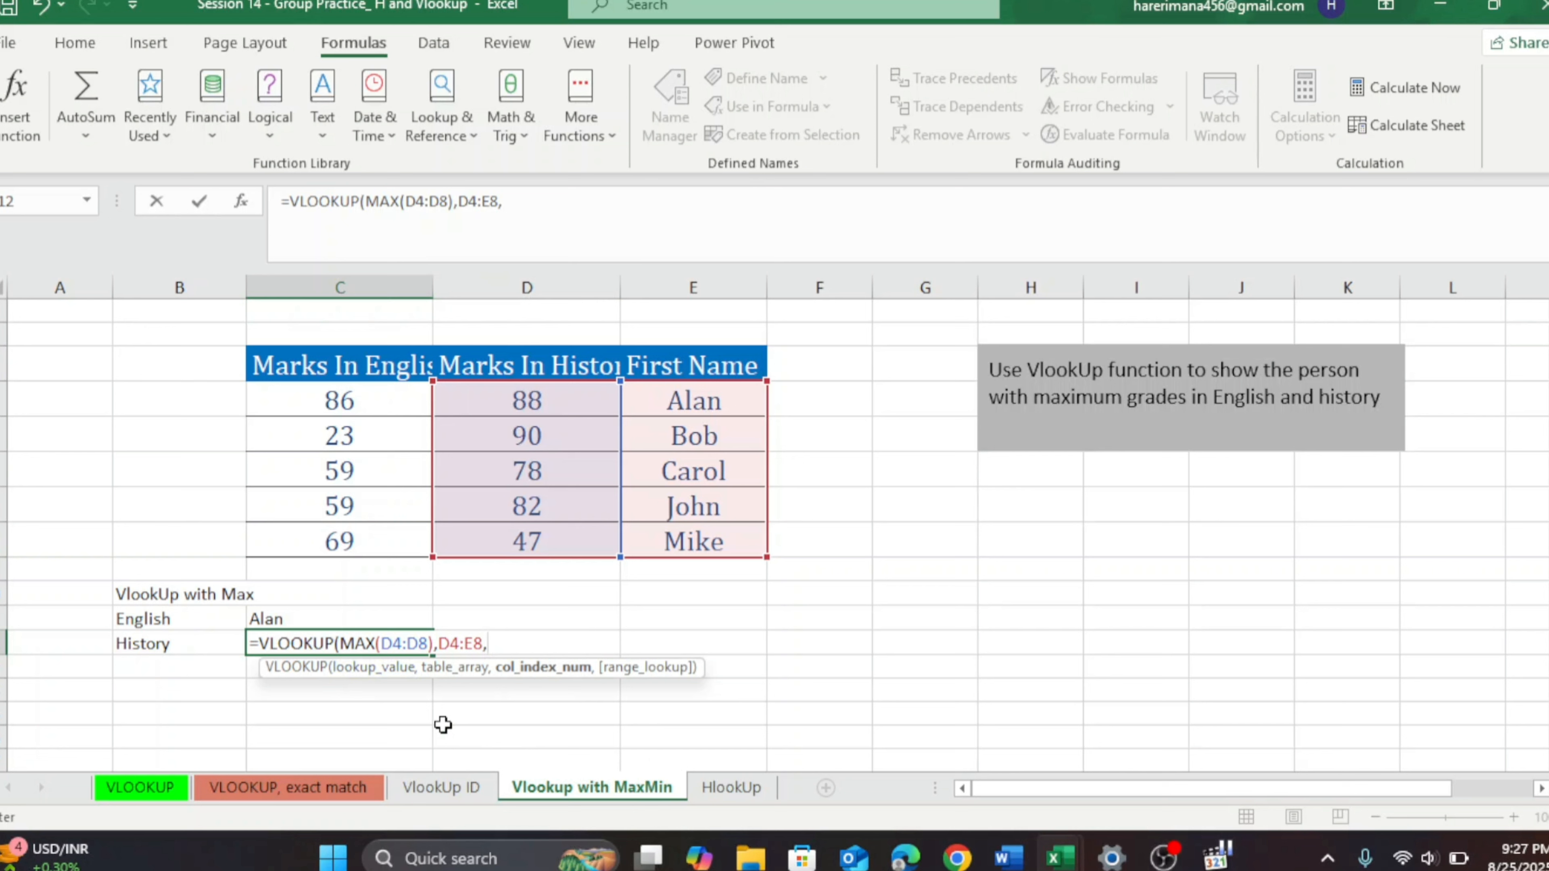
{"action": "type", "text": ",0"}
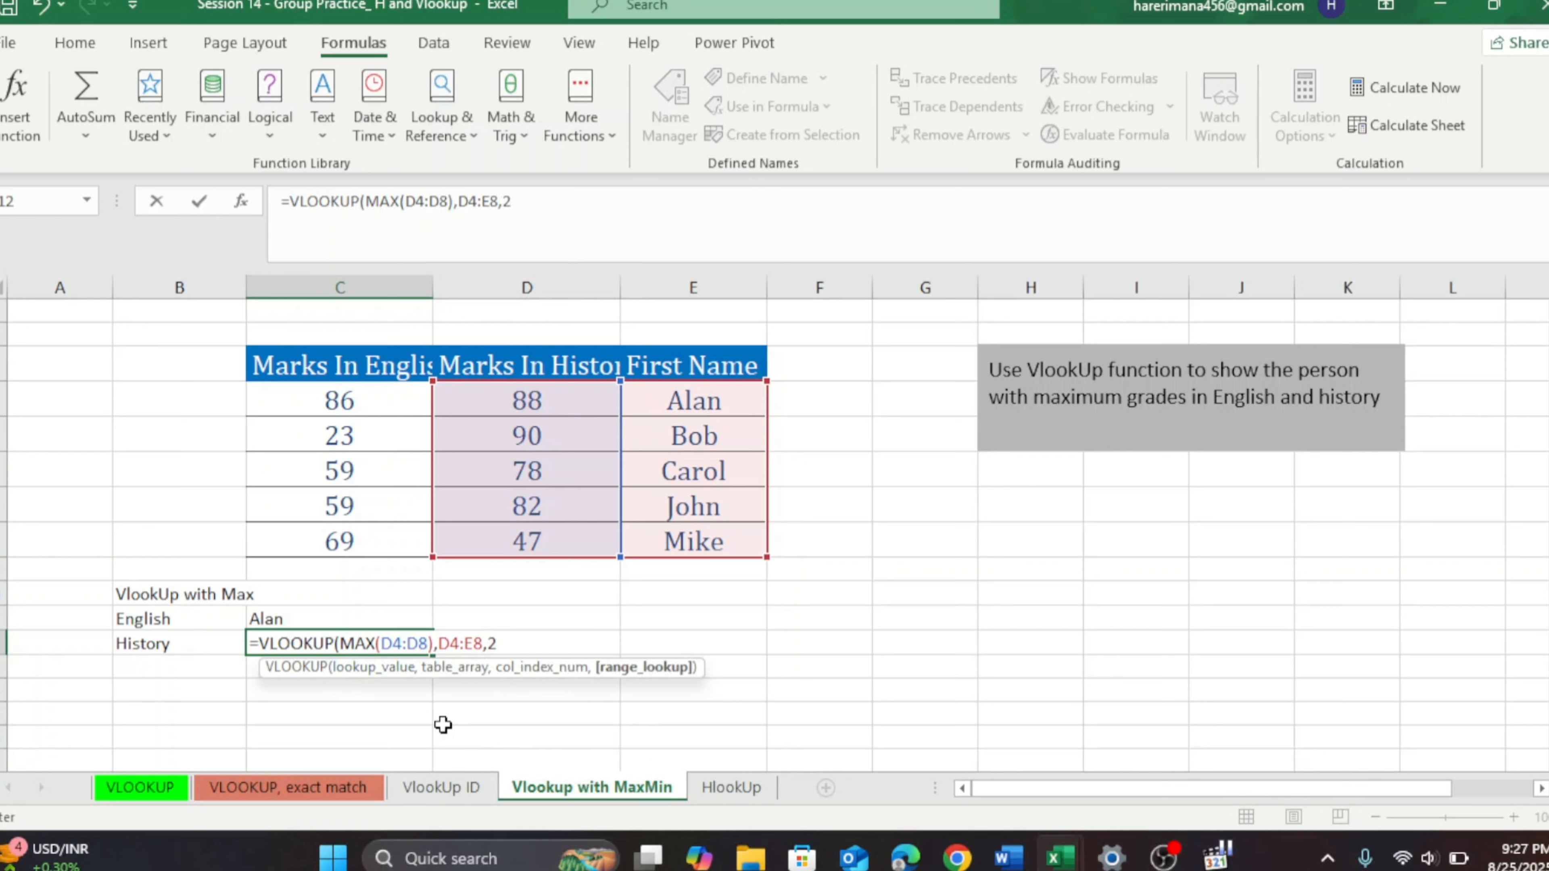
{"action": "type", "text": ")"}
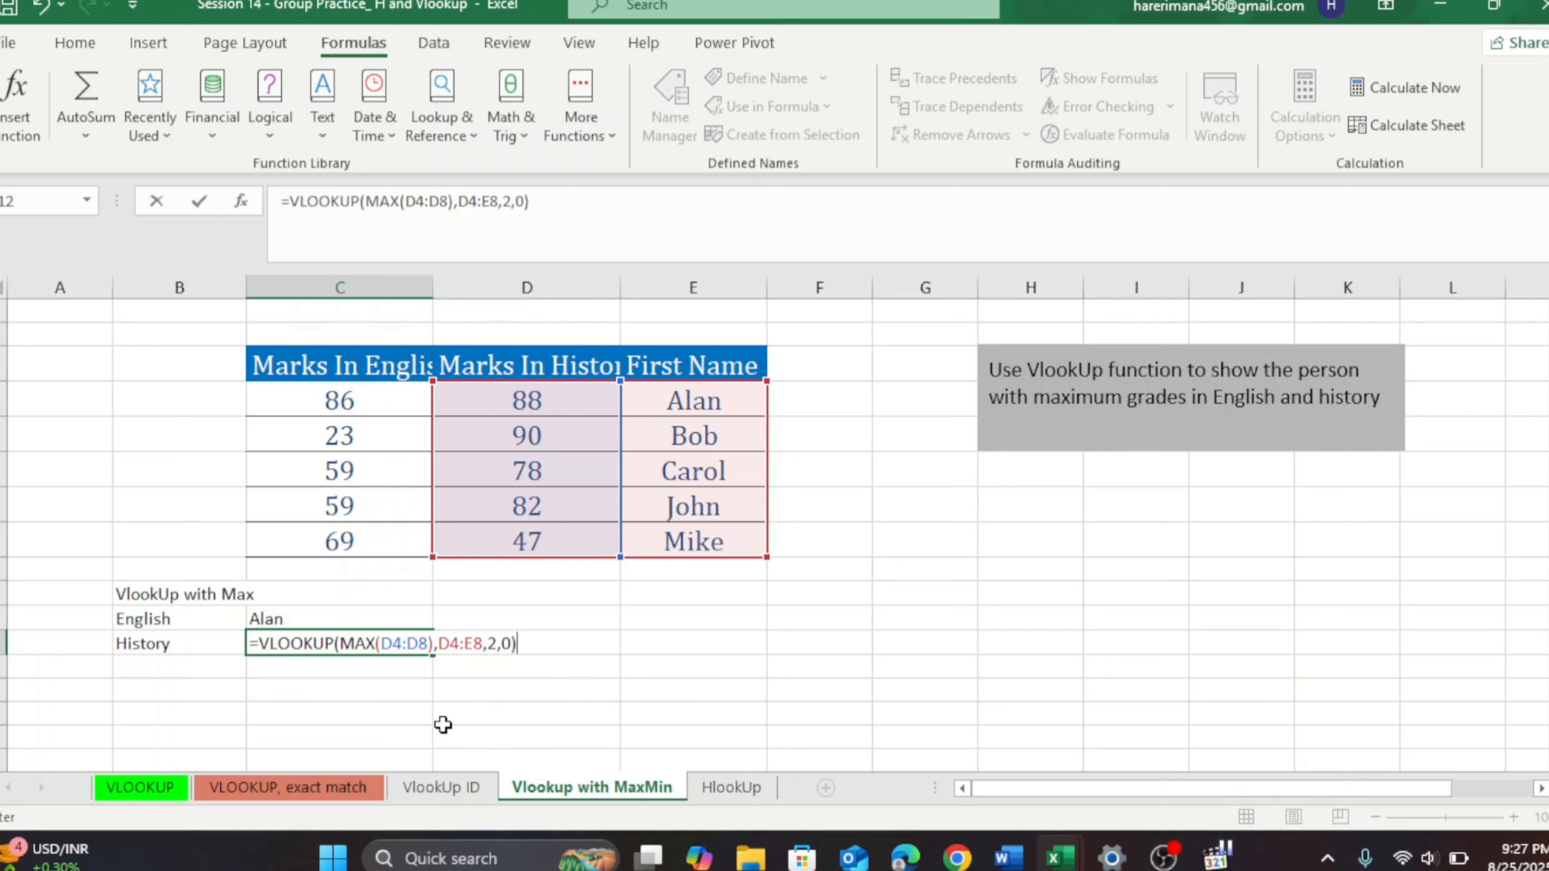
{"action": "key", "text": "Return"}
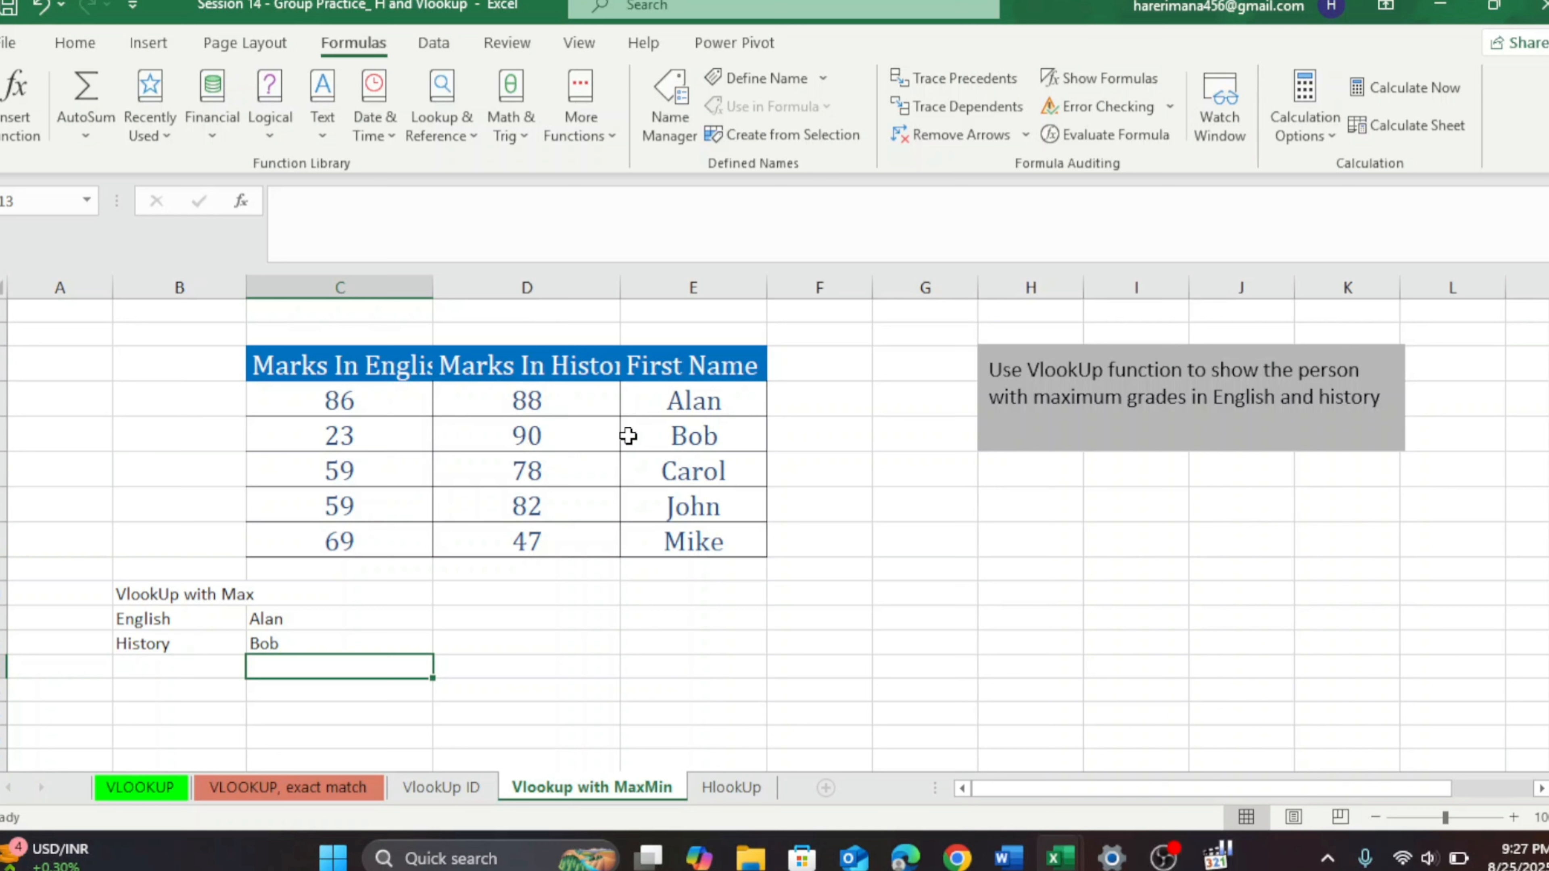
{"action": "left_click", "coordinate": [259, 694]}
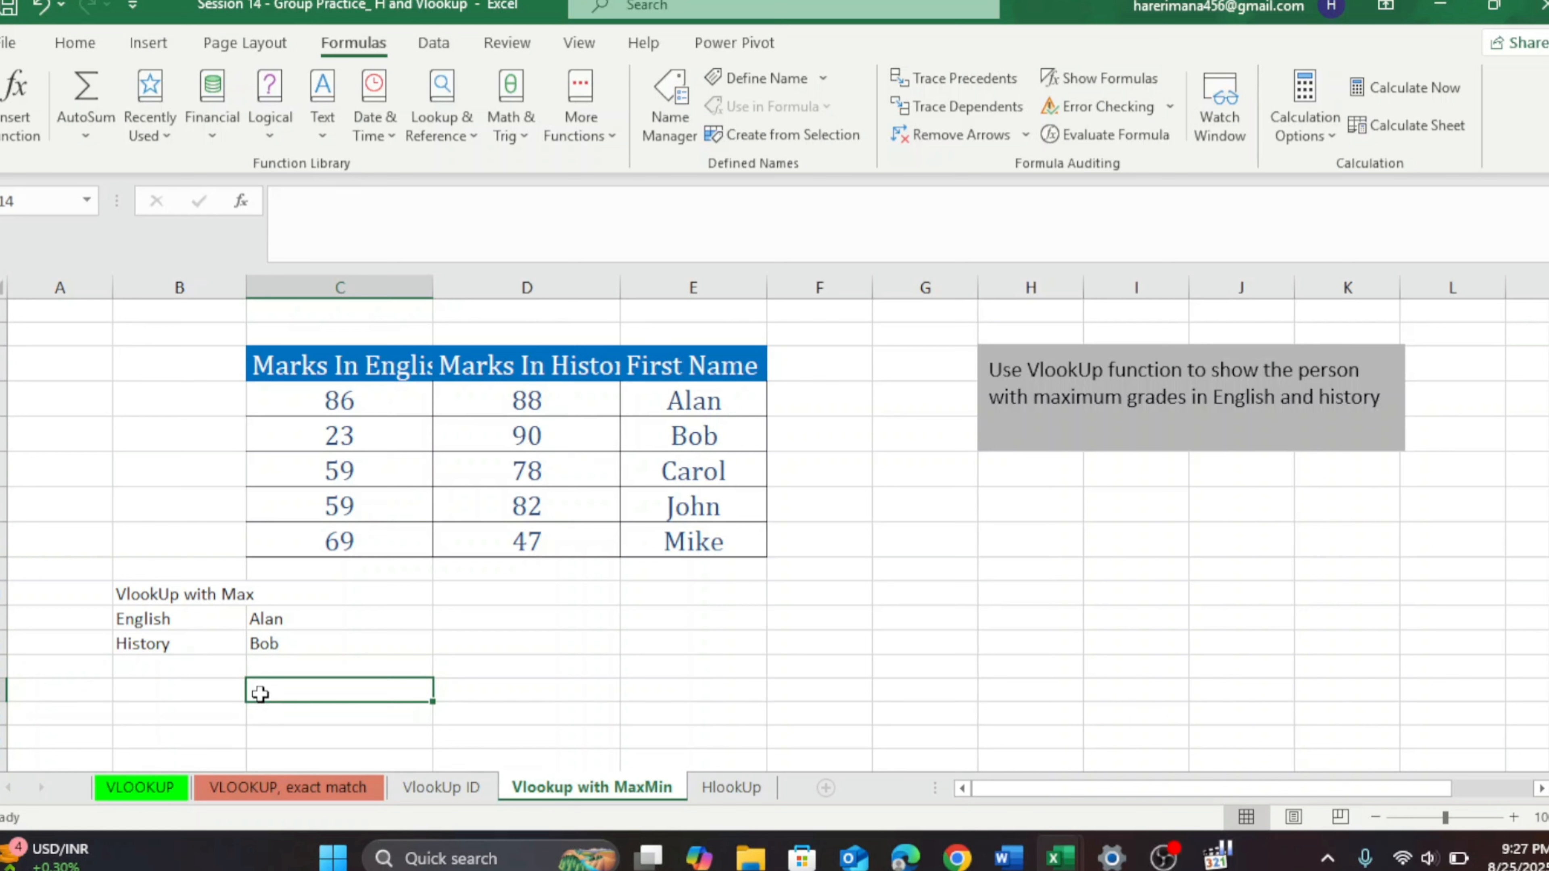
{"action": "type", "text": "=vl"}
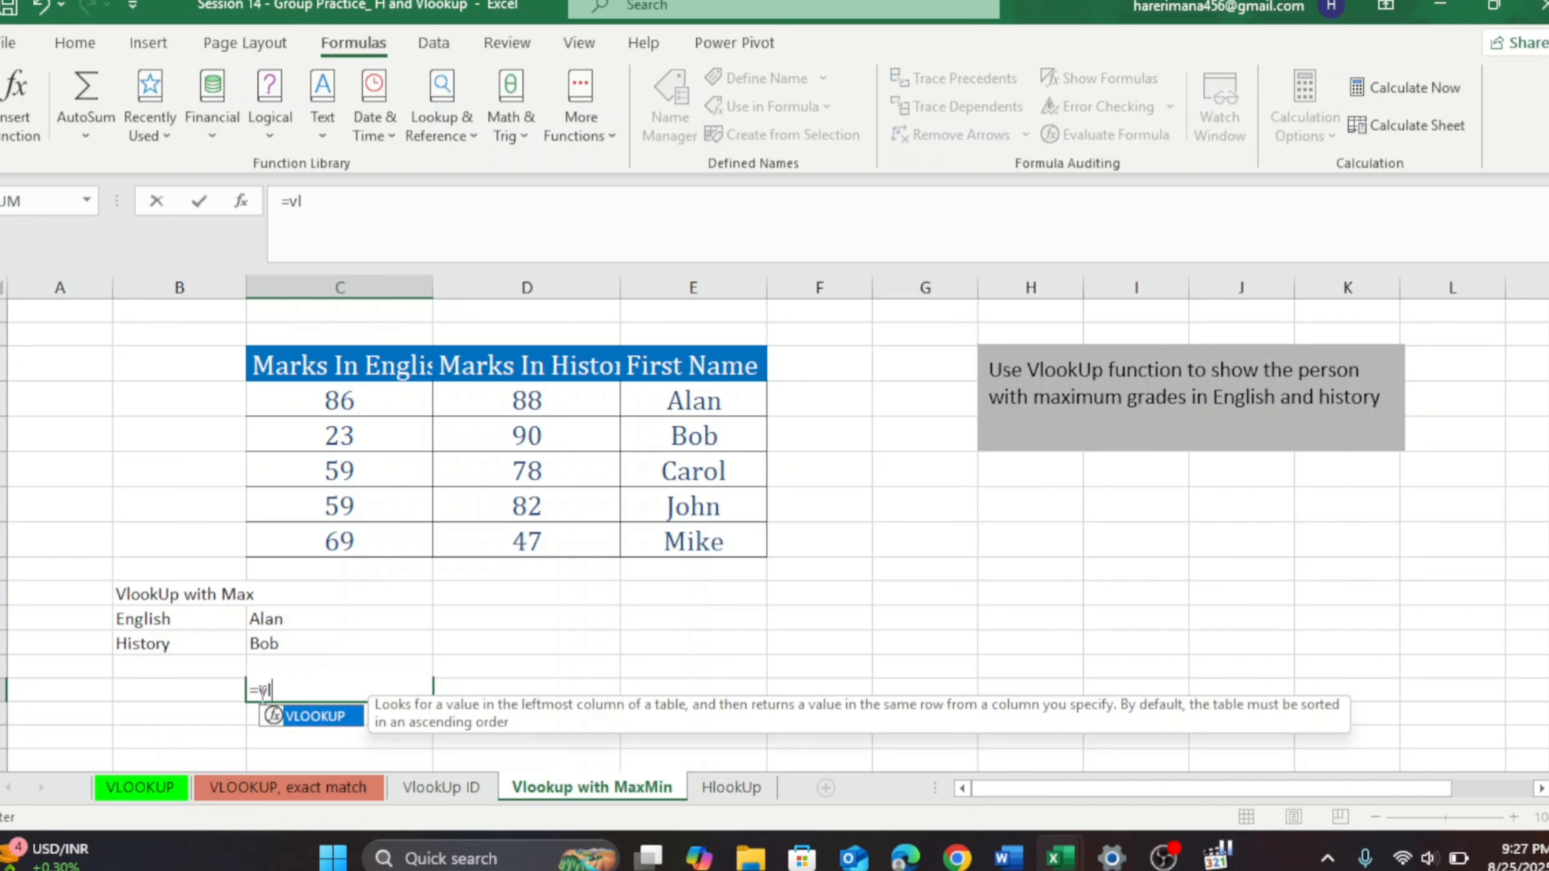
{"action": "key", "text": "Tab"}
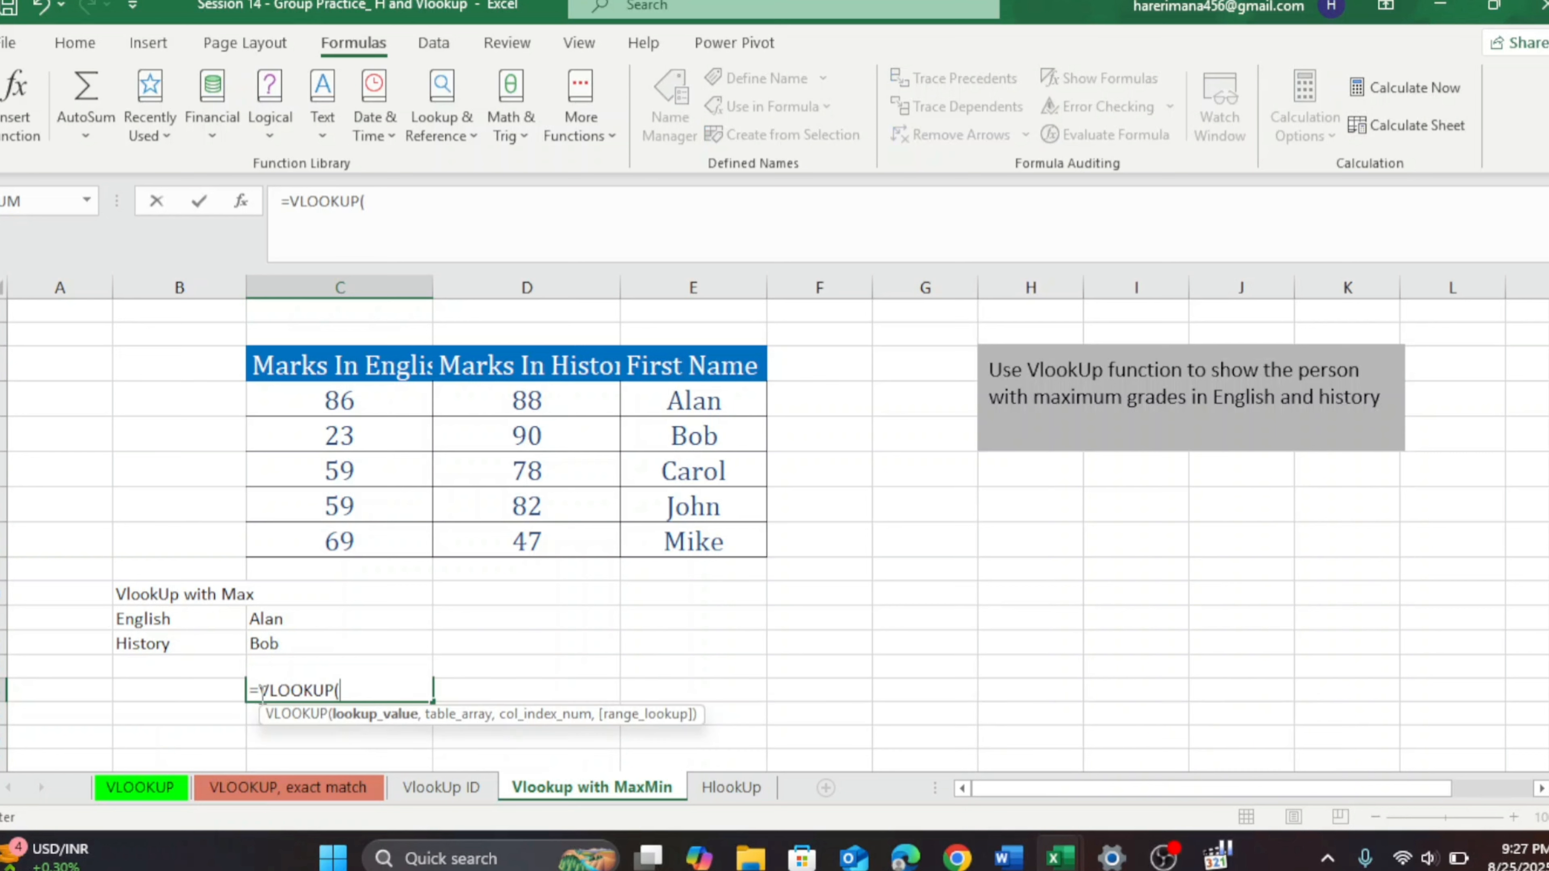
{"action": "key", "text": "BackSpace"}
{"action": "key", "text": "BackSpace"}
{"action": "key", "text": "BackSpace"}
{"action": "key", "text": "BackSpace"}
{"action": "key", "text": "BackSpace"}
{"action": "key", "text": "BackSpace"}
{"action": "key", "text": "BackSpace"}
{"action": "key", "text": "BackSpace"}
{"action": "key", "text": "BackSpace"}
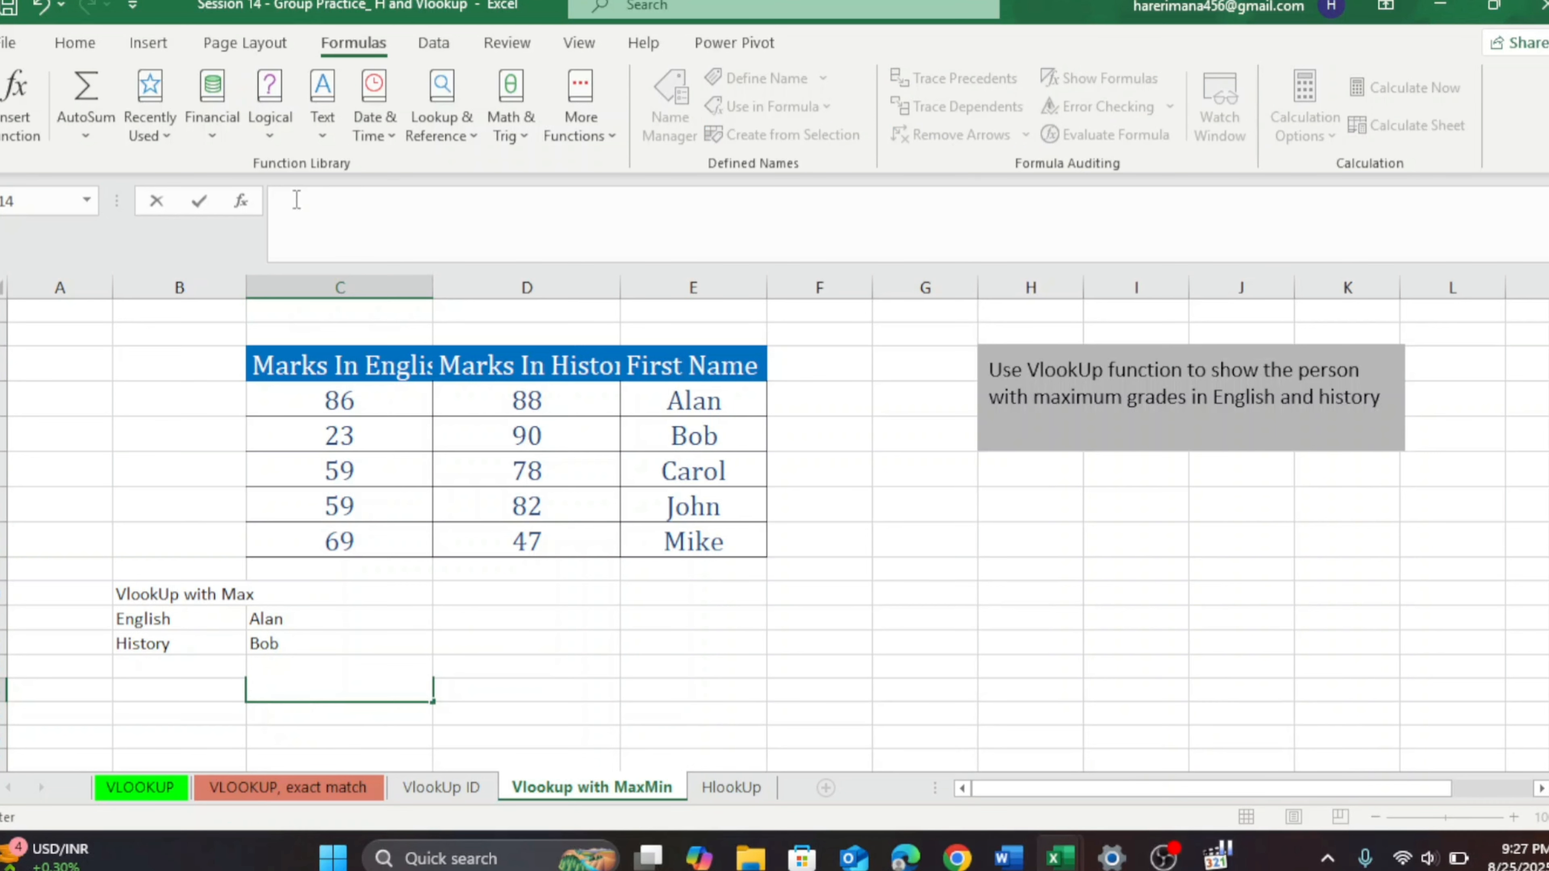
Start a trial VLOOKUP formula in C14 for History, using MAX(D4:D8) as the lookup value
{"action": "type", "text": "=vloo"}
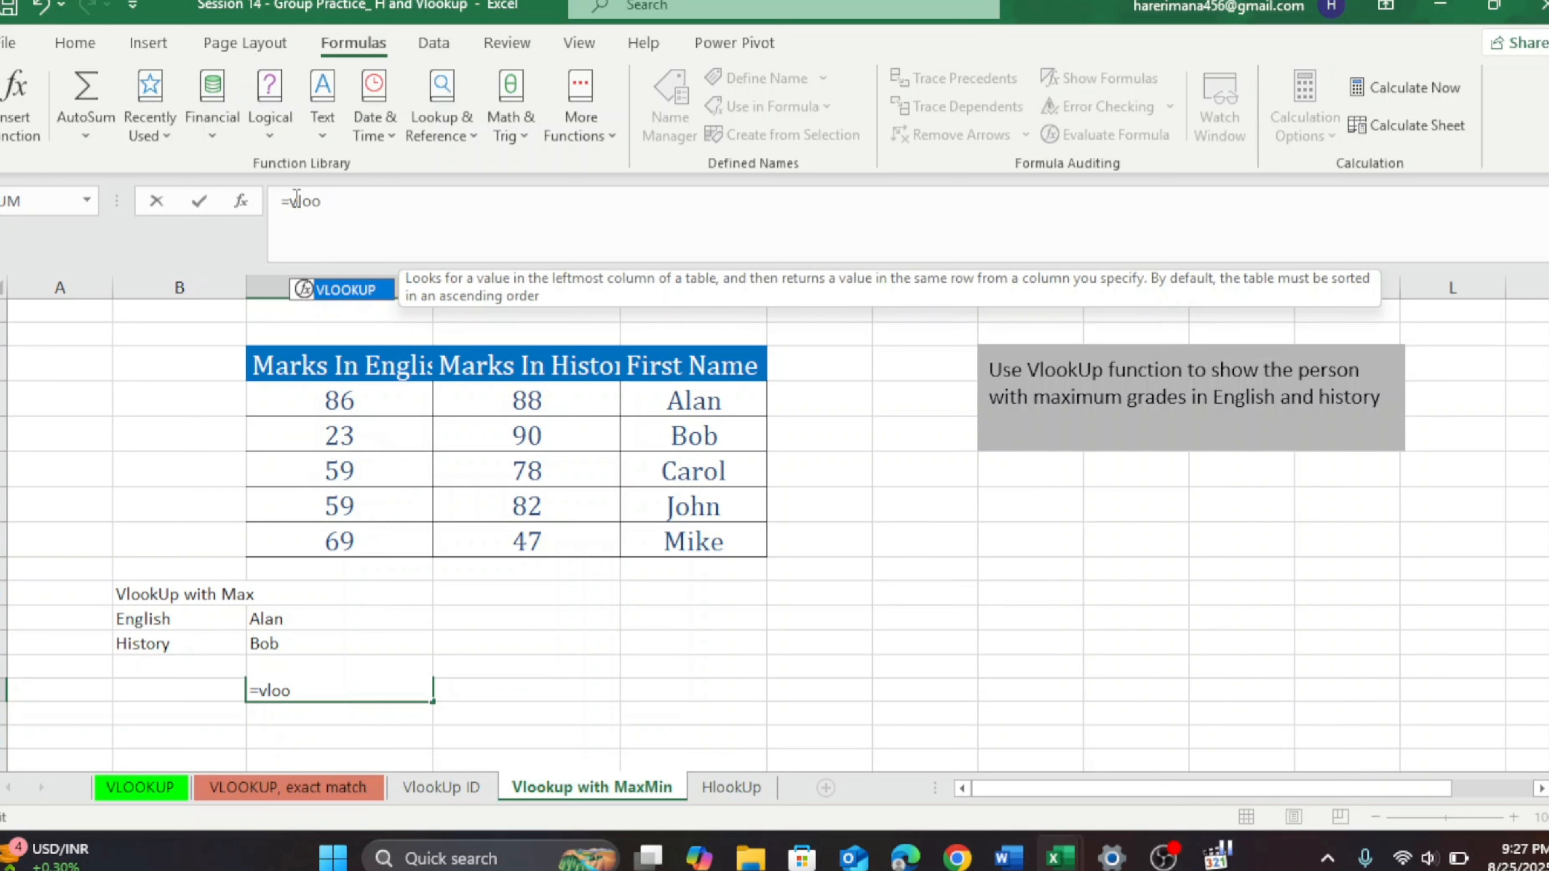
{"action": "key", "text": "Tab"}
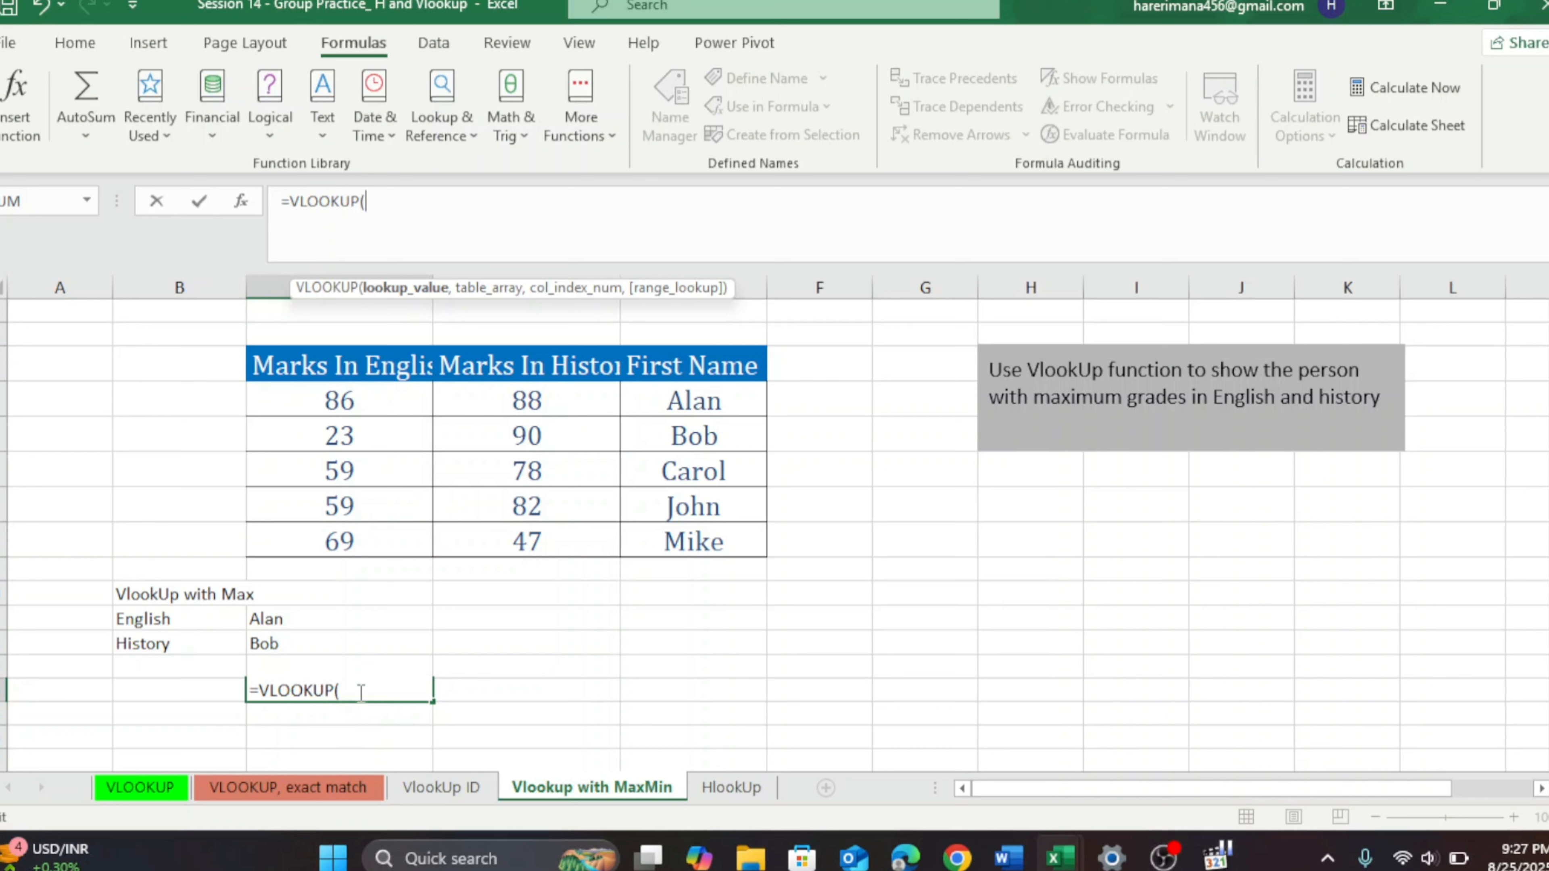
{"action": "type", "text": "max"}
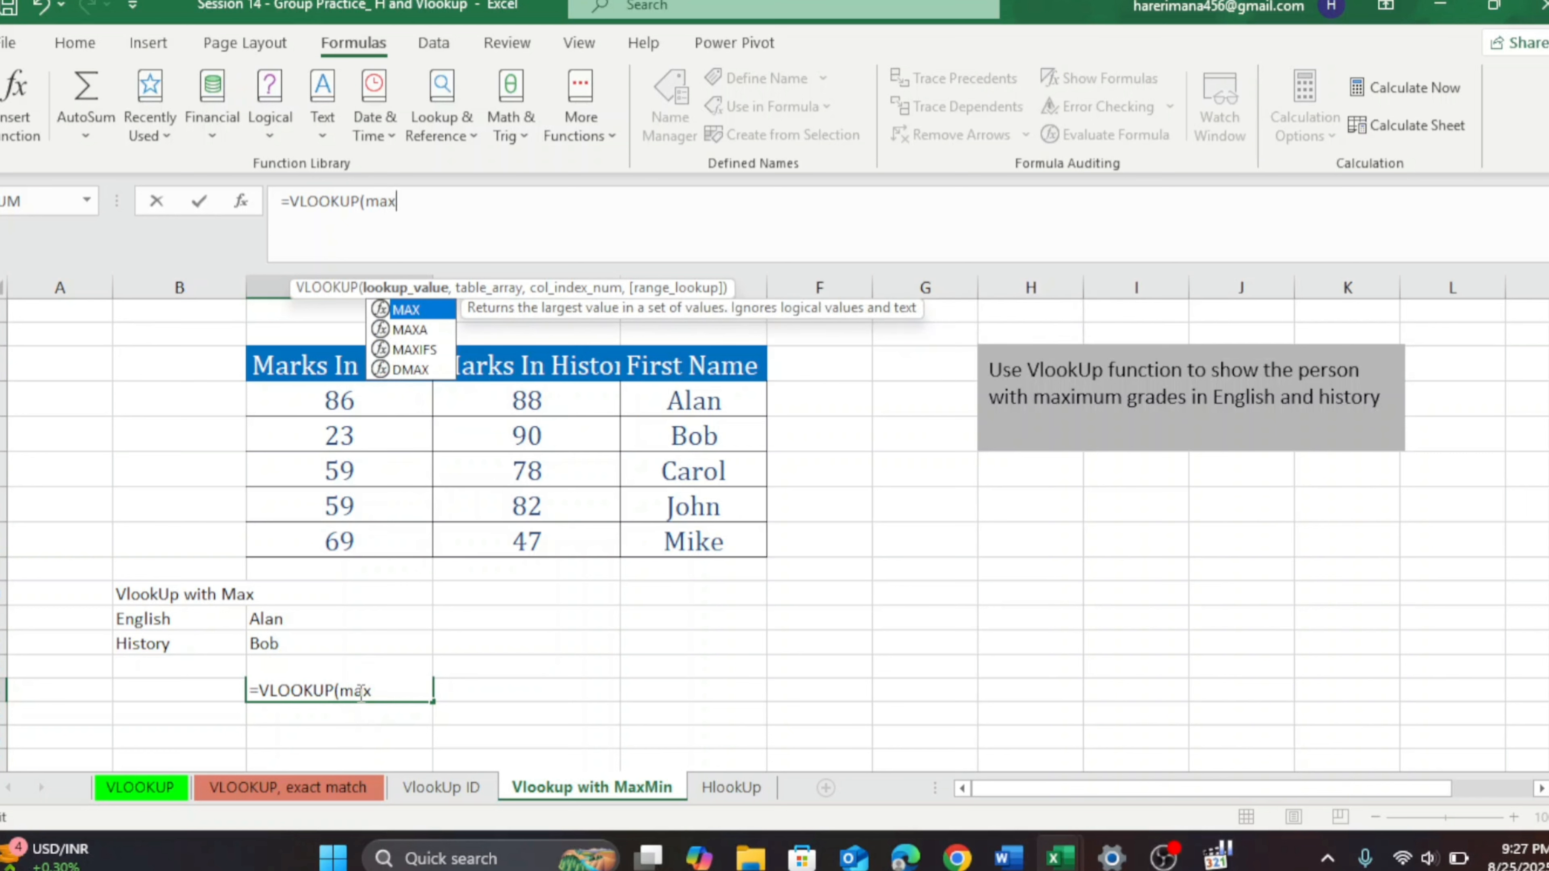
{"action": "key", "text": "Tab"}
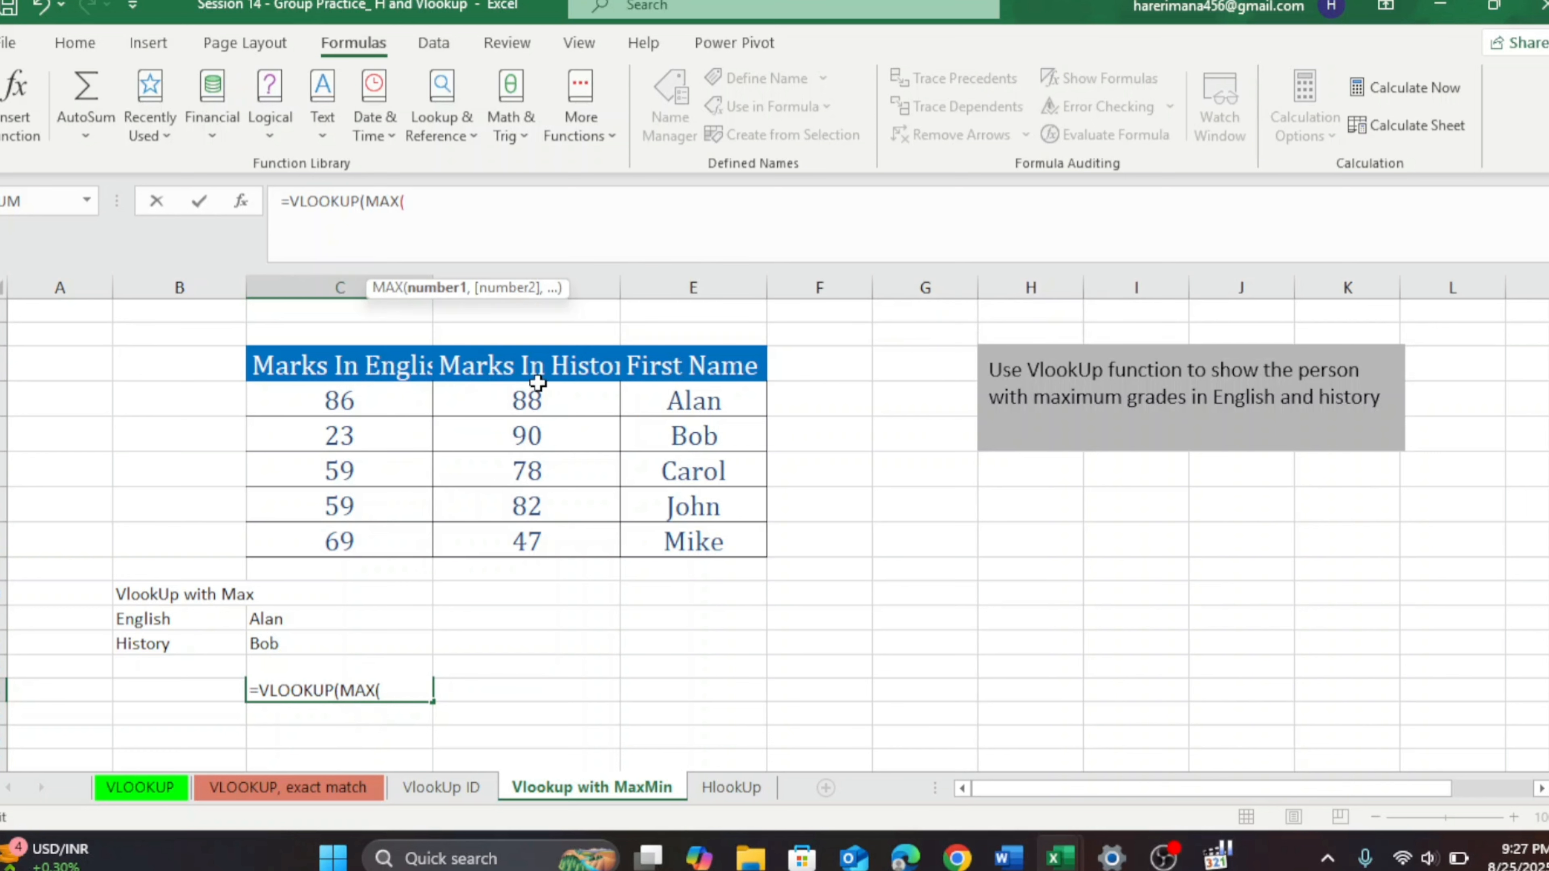
{"action": "left_click_drag", "start_coordinate": [528, 398], "coordinate": [518, 538]}
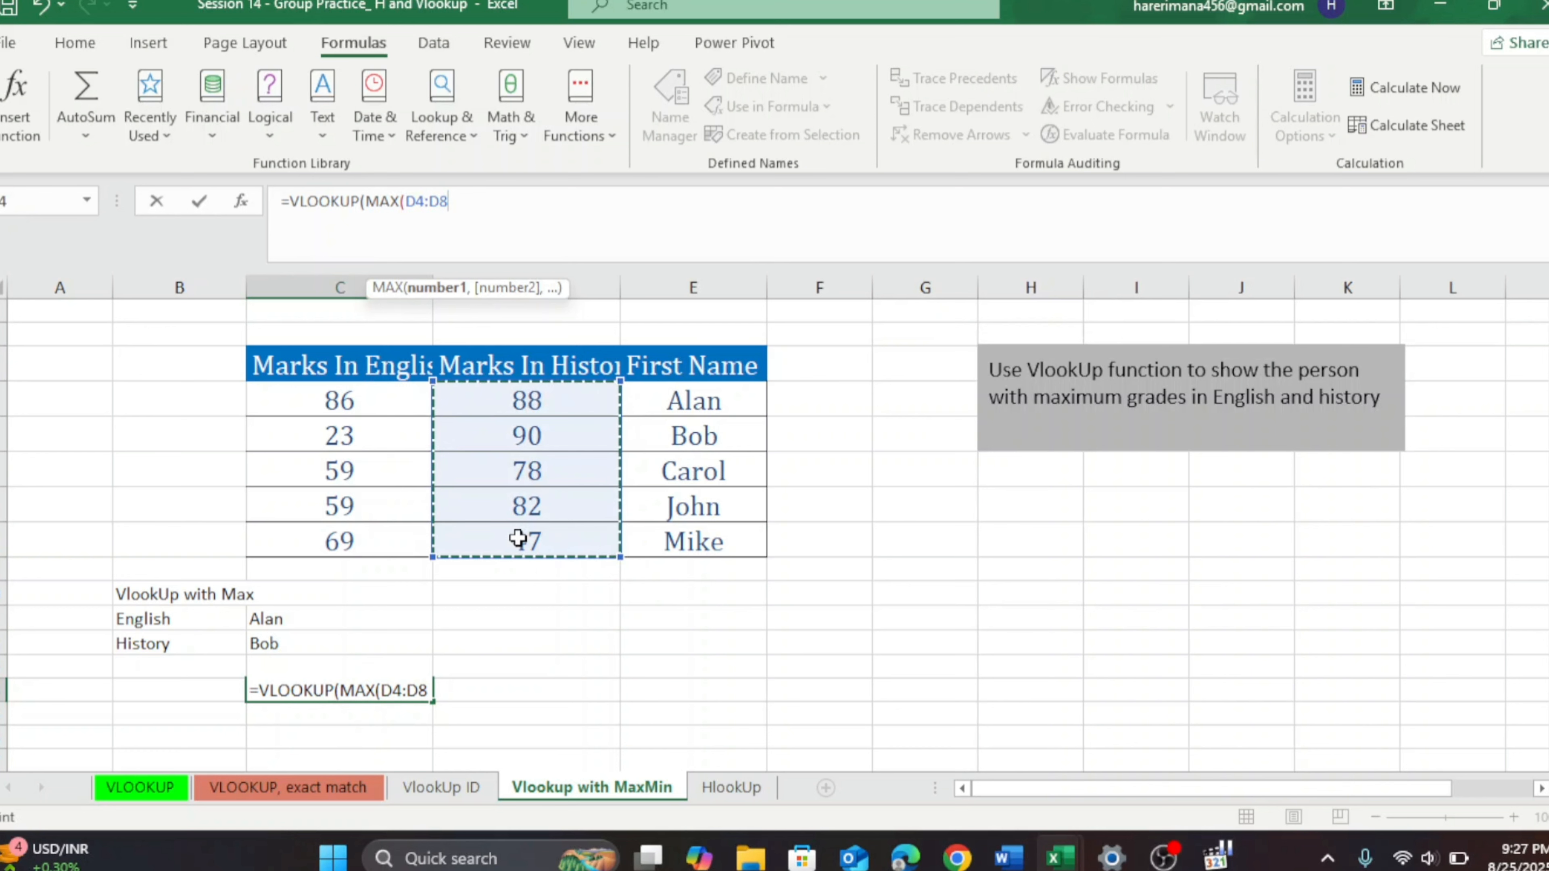
{"action": "type", "text": "),"}
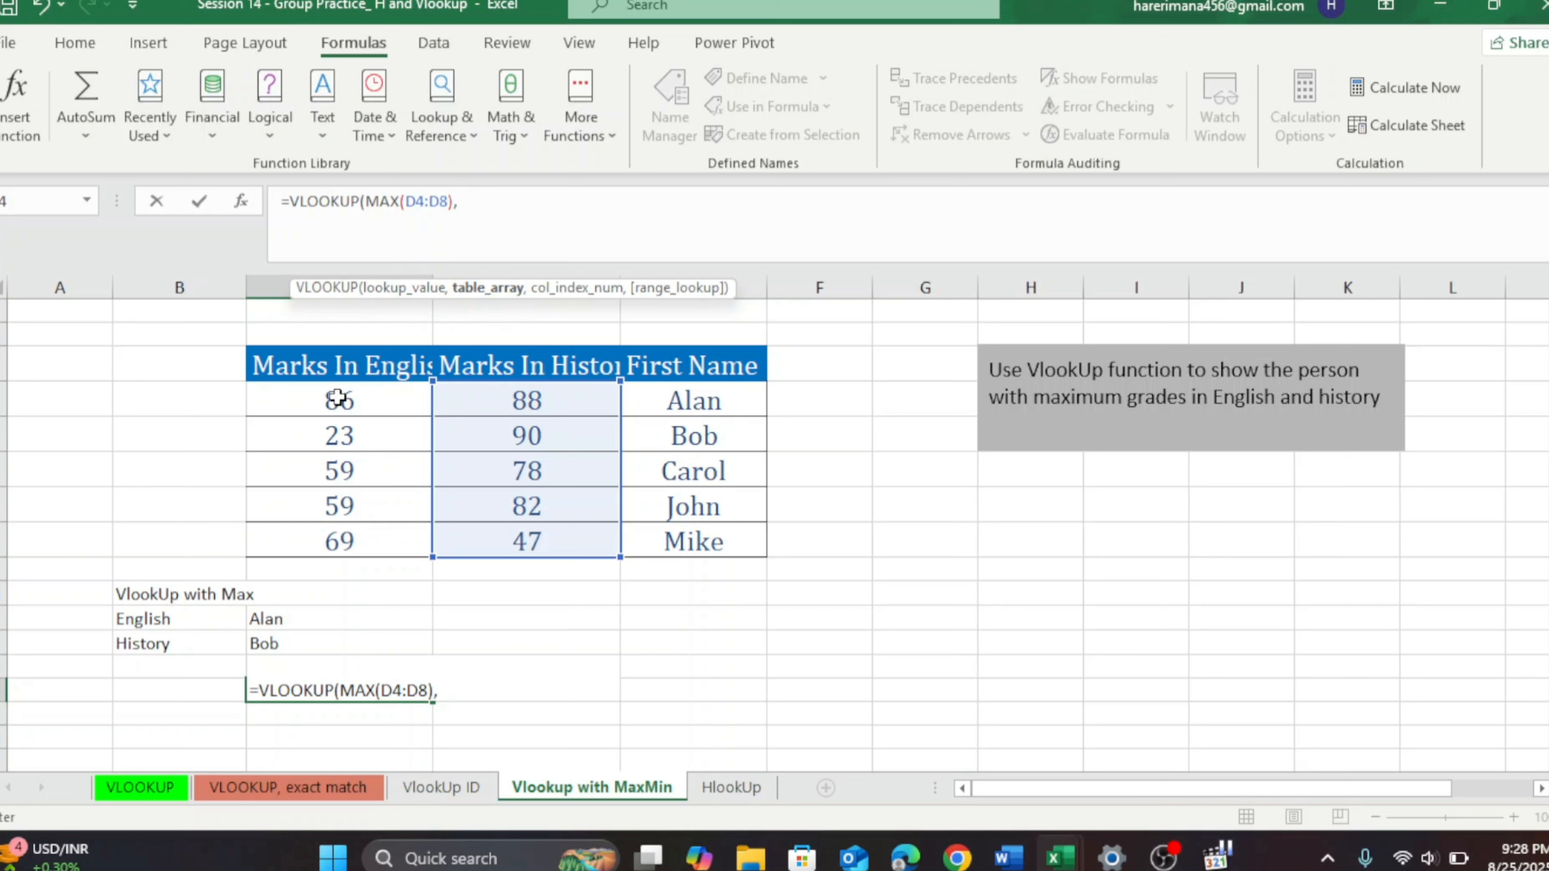
Try completing the C14 VLOOKUP with the full table range C4:E8, column index 3 and exact match 0
{"action": "left_click_drag", "start_coordinate": [338, 400], "coordinate": [681, 557]}
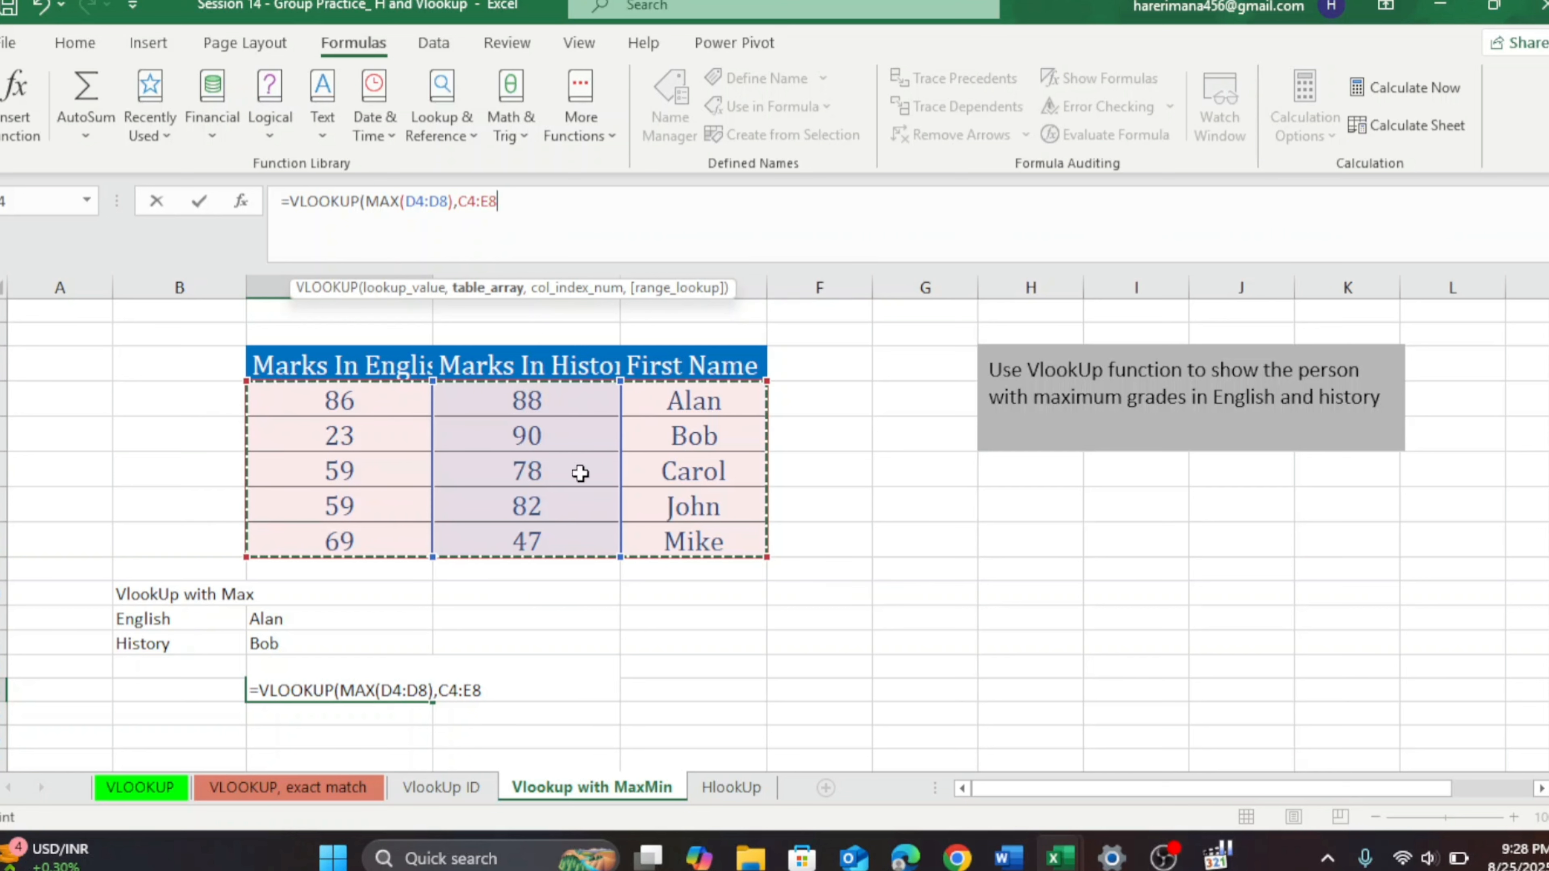
{"action": "left_click", "coordinate": [502, 693]}
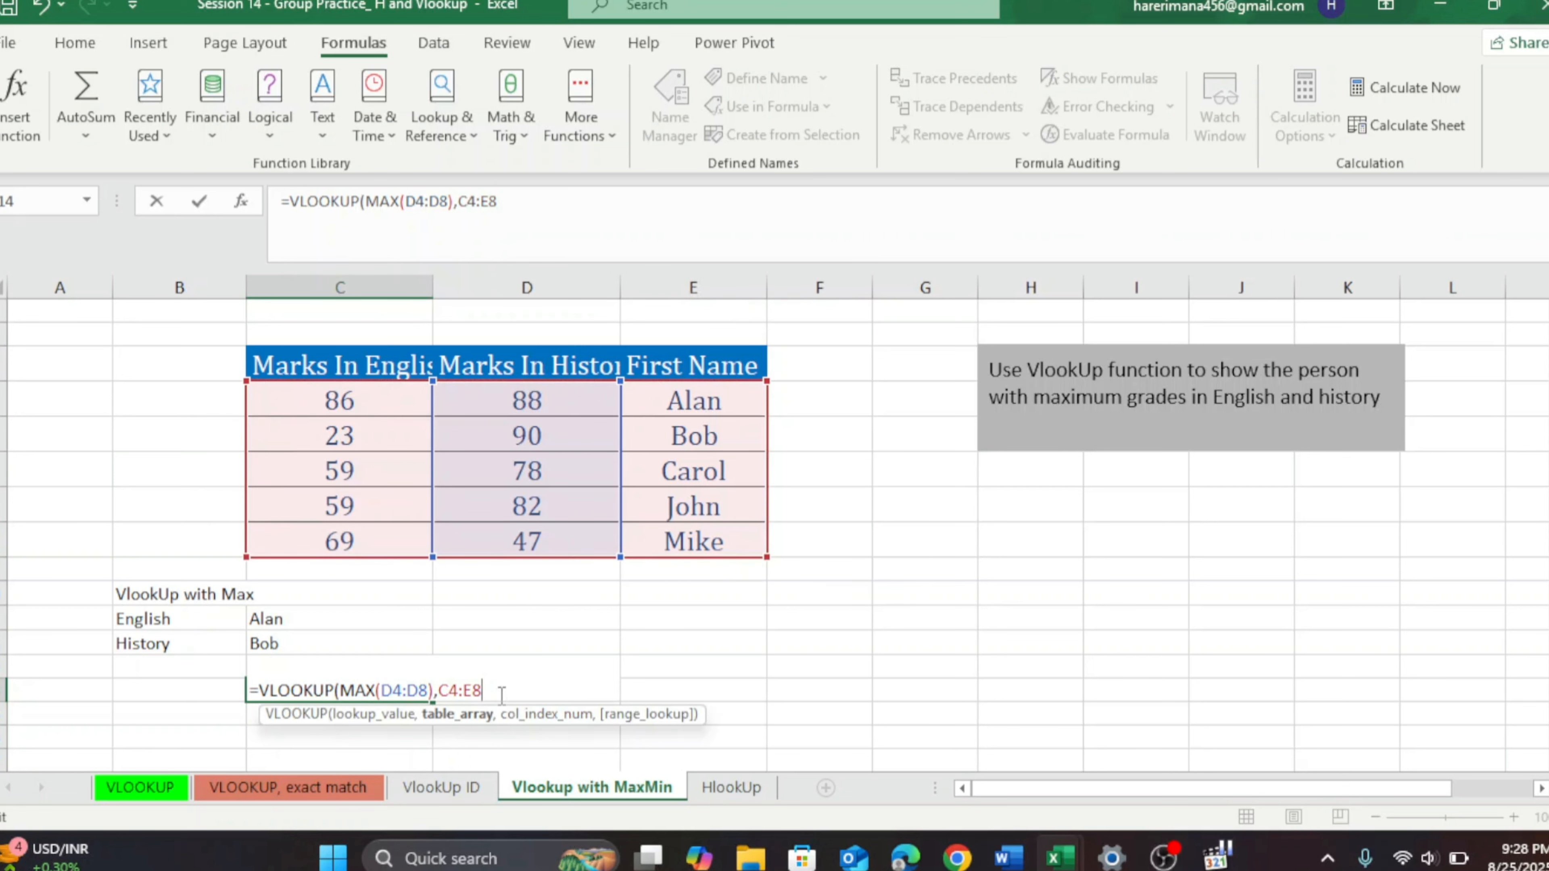
{"action": "type", "text": ","}
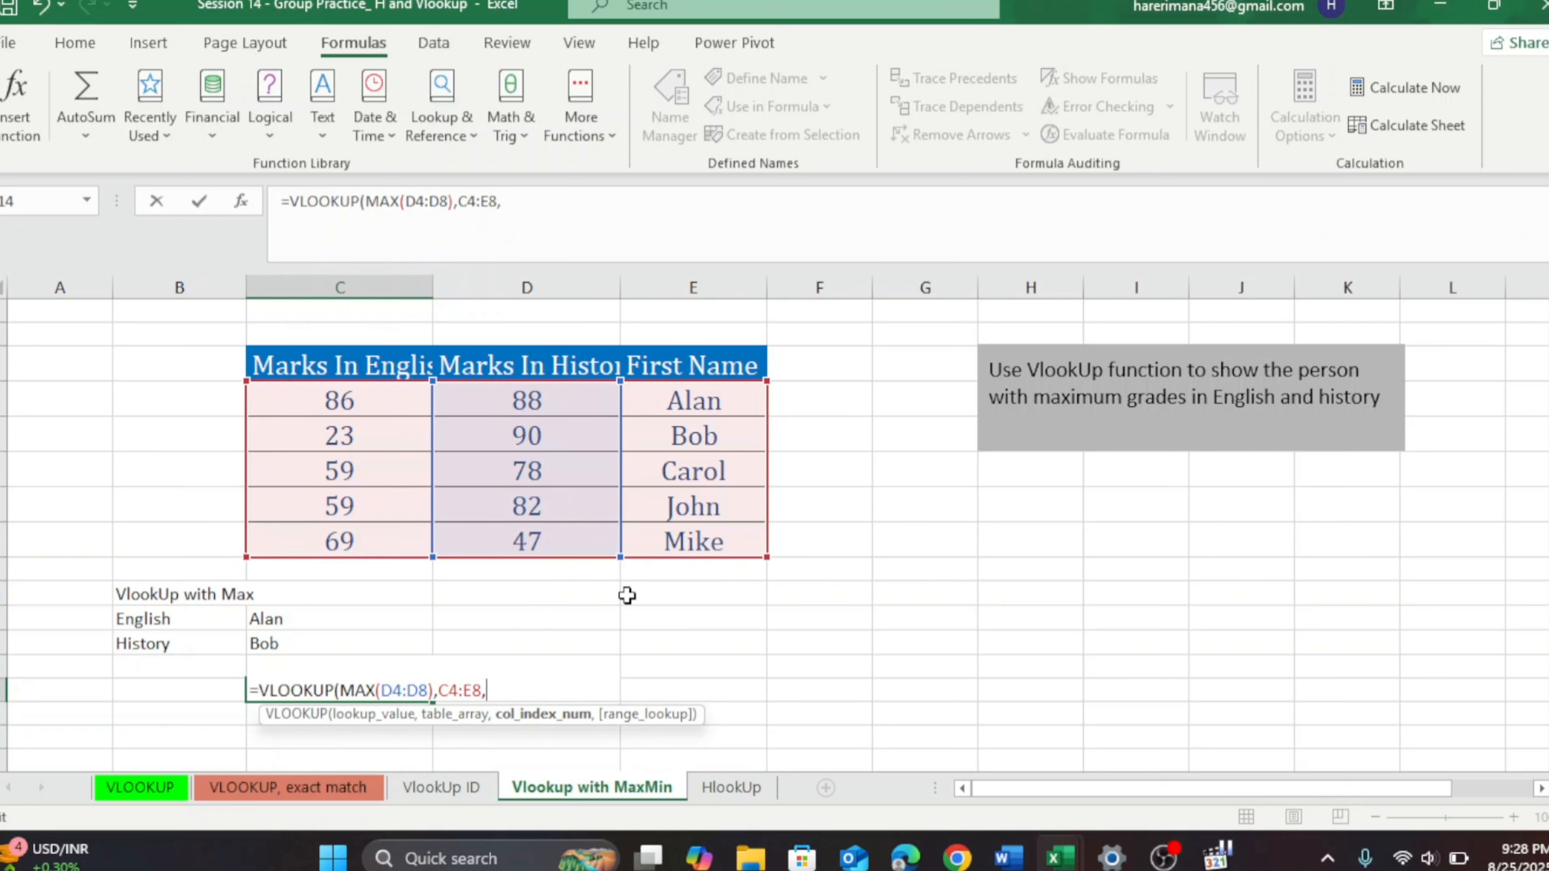
{"action": "type", "text": "3,"}
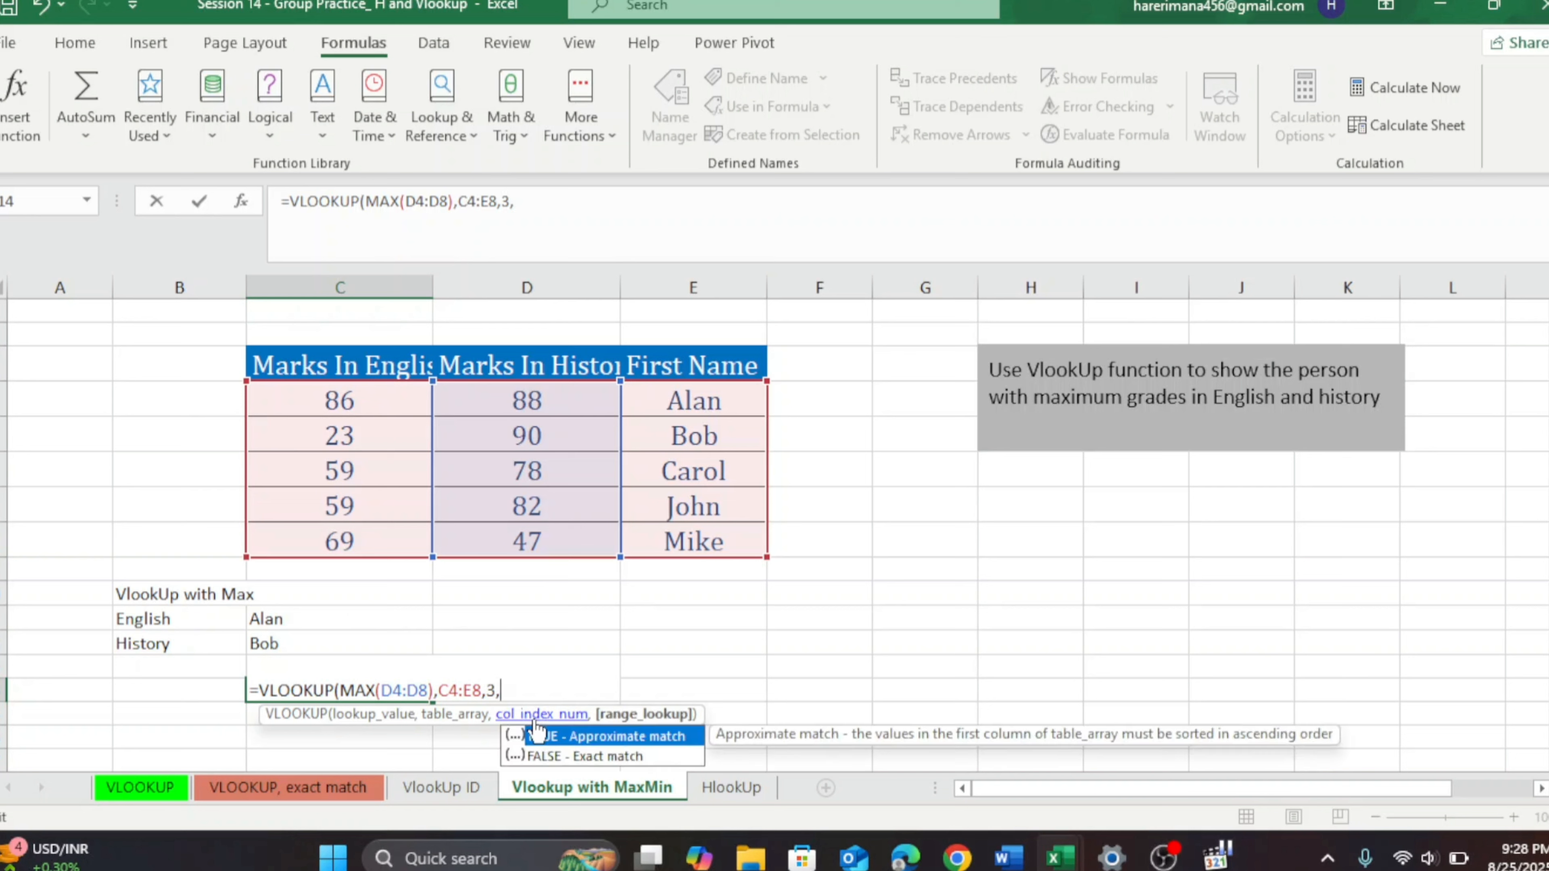
{"action": "type", "text": ")"}
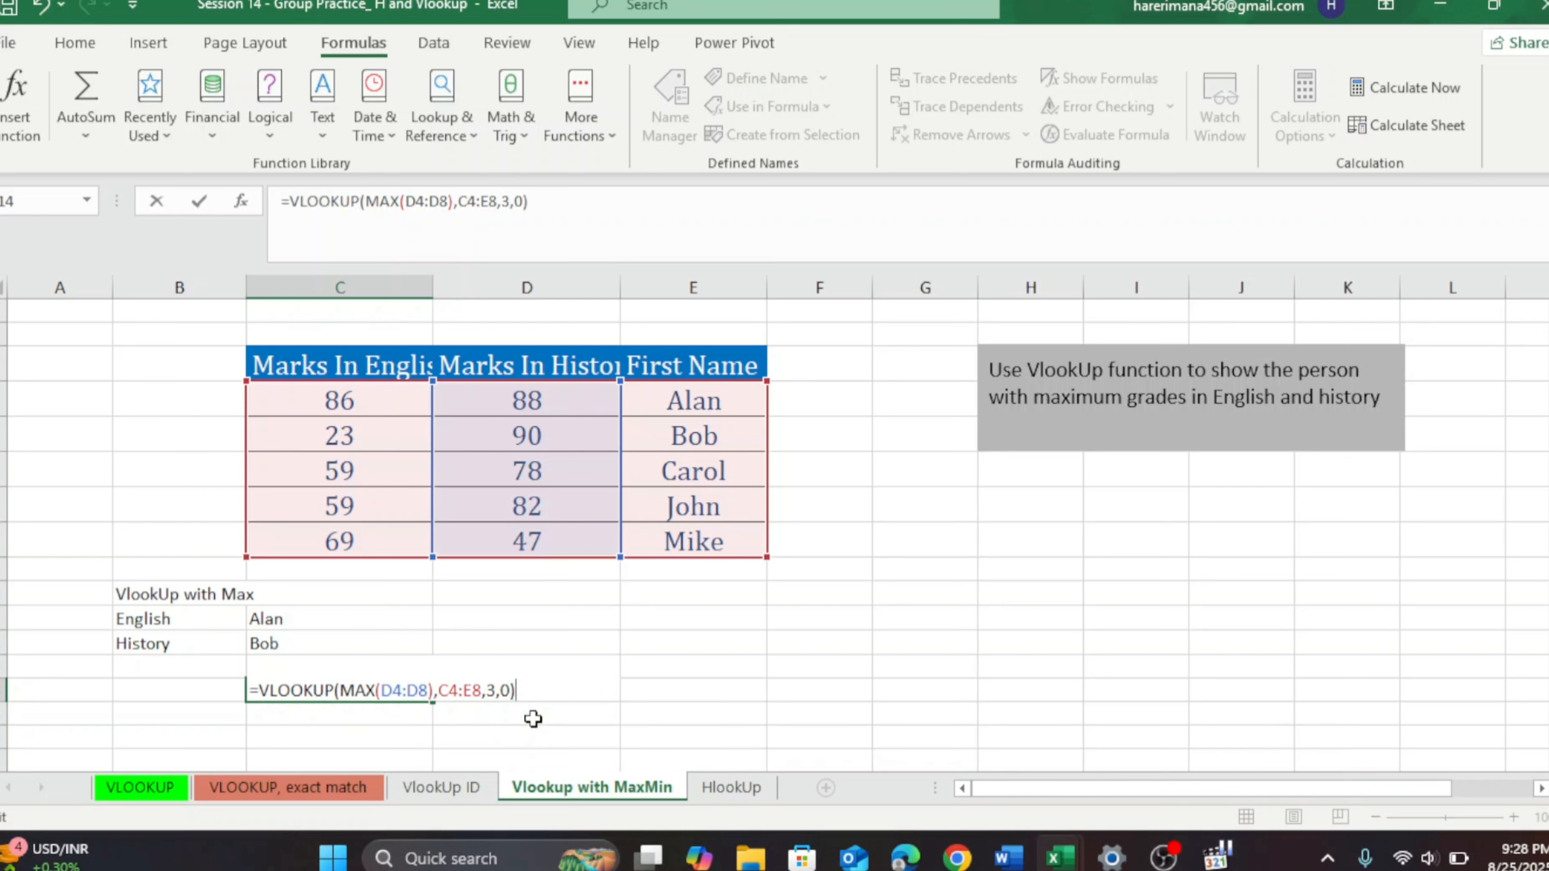
{"action": "key", "text": "Return"}
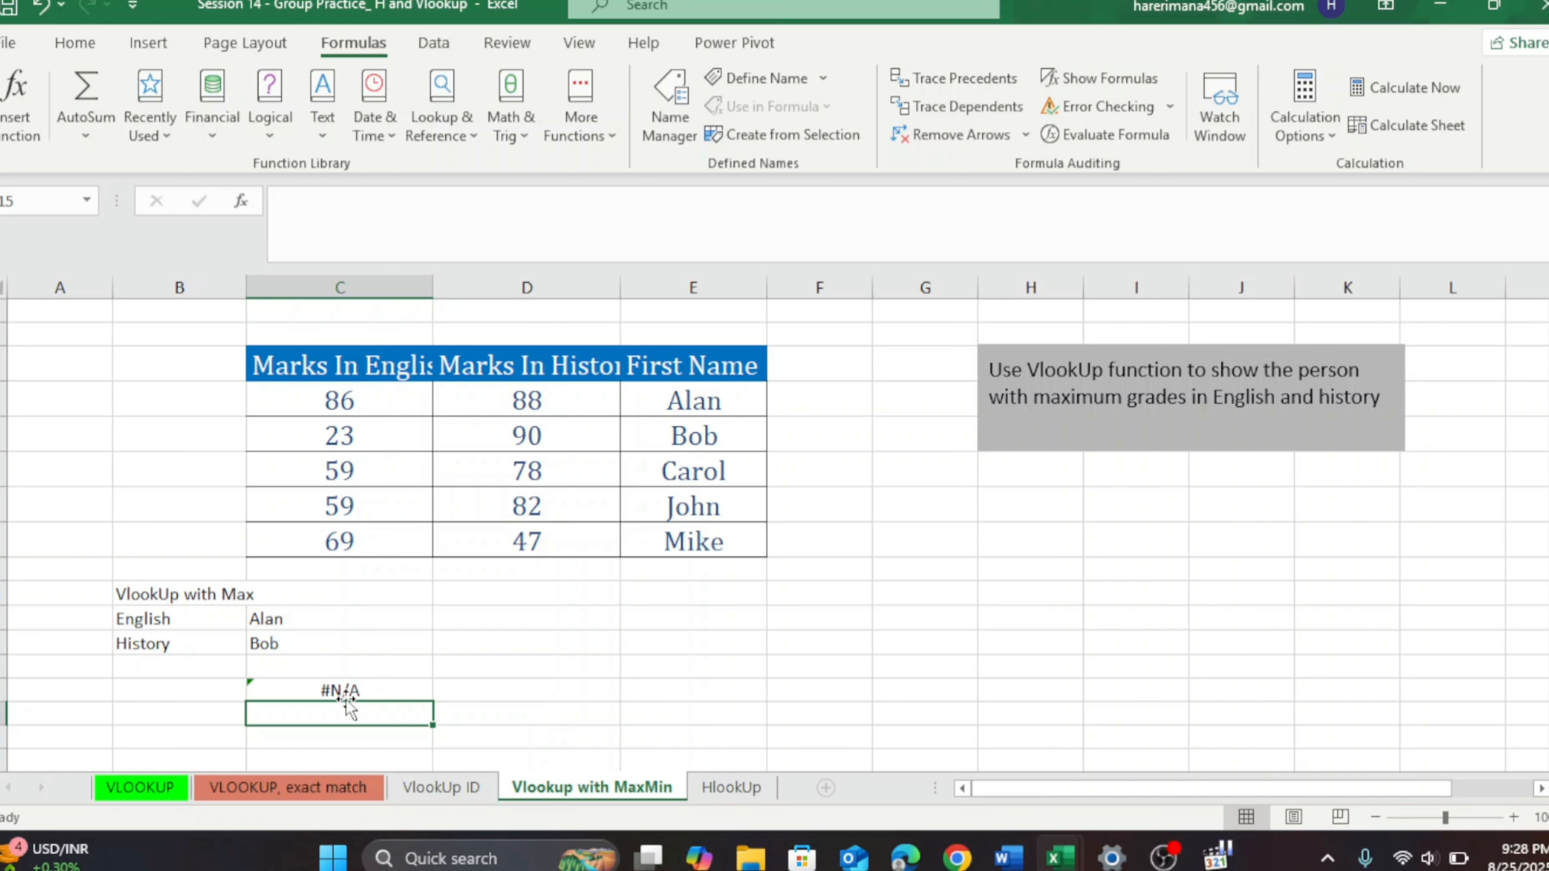
Clear the VLOOKUP formula from C14
{"action": "left_click", "coordinate": [330, 690]}
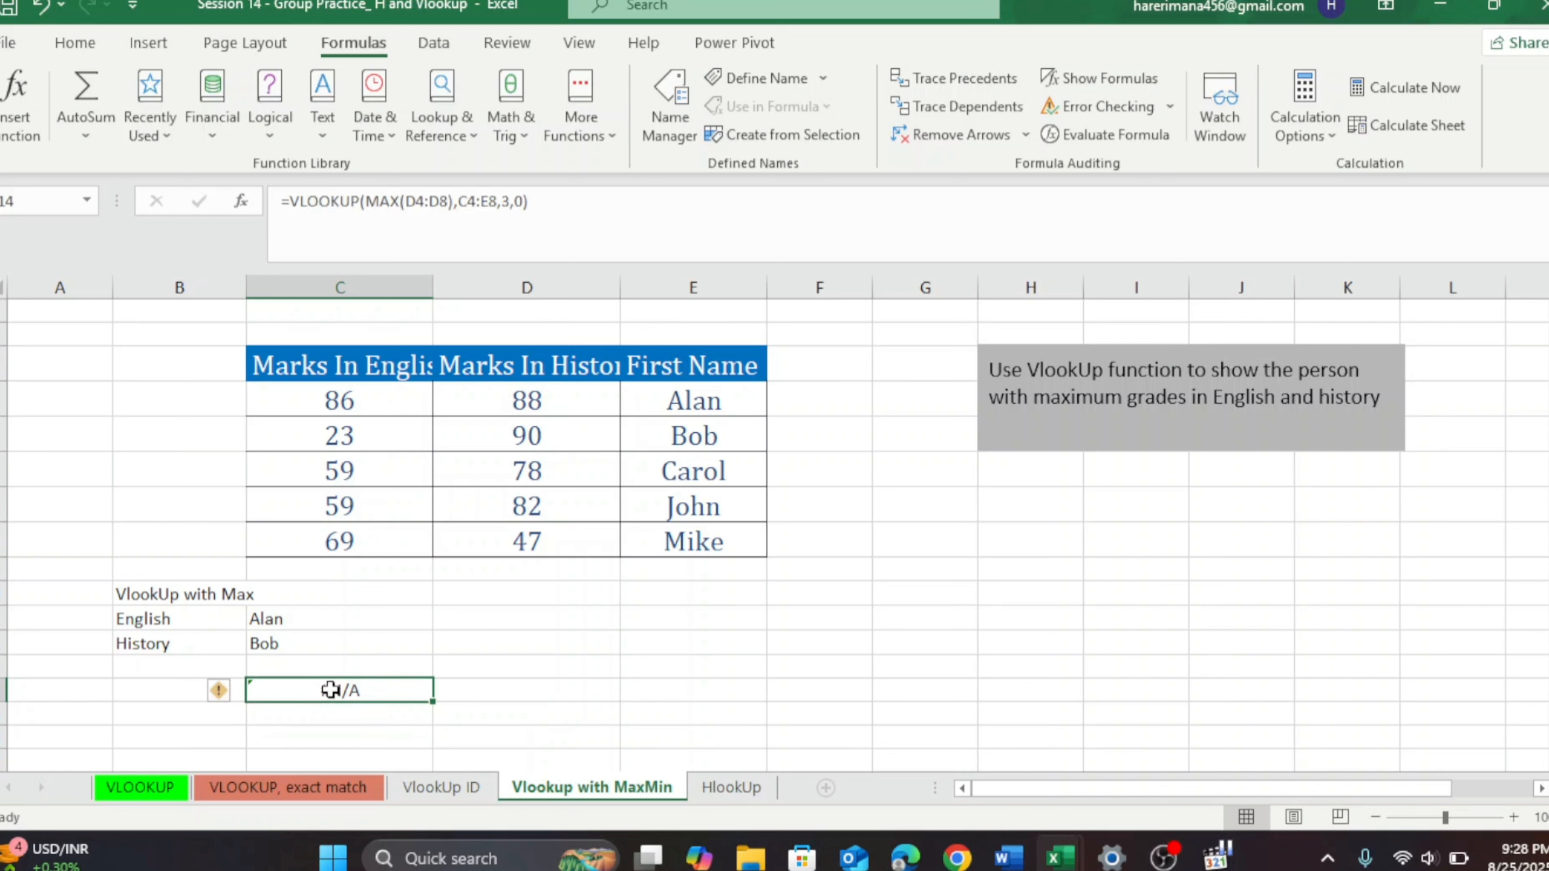
{"action": "double_click", "coordinate": [358, 689]}
{"action": "key", "text": "ctrl+a"}
{"action": "key", "text": "BackSpace"}
{"action": "type", "text": "="}
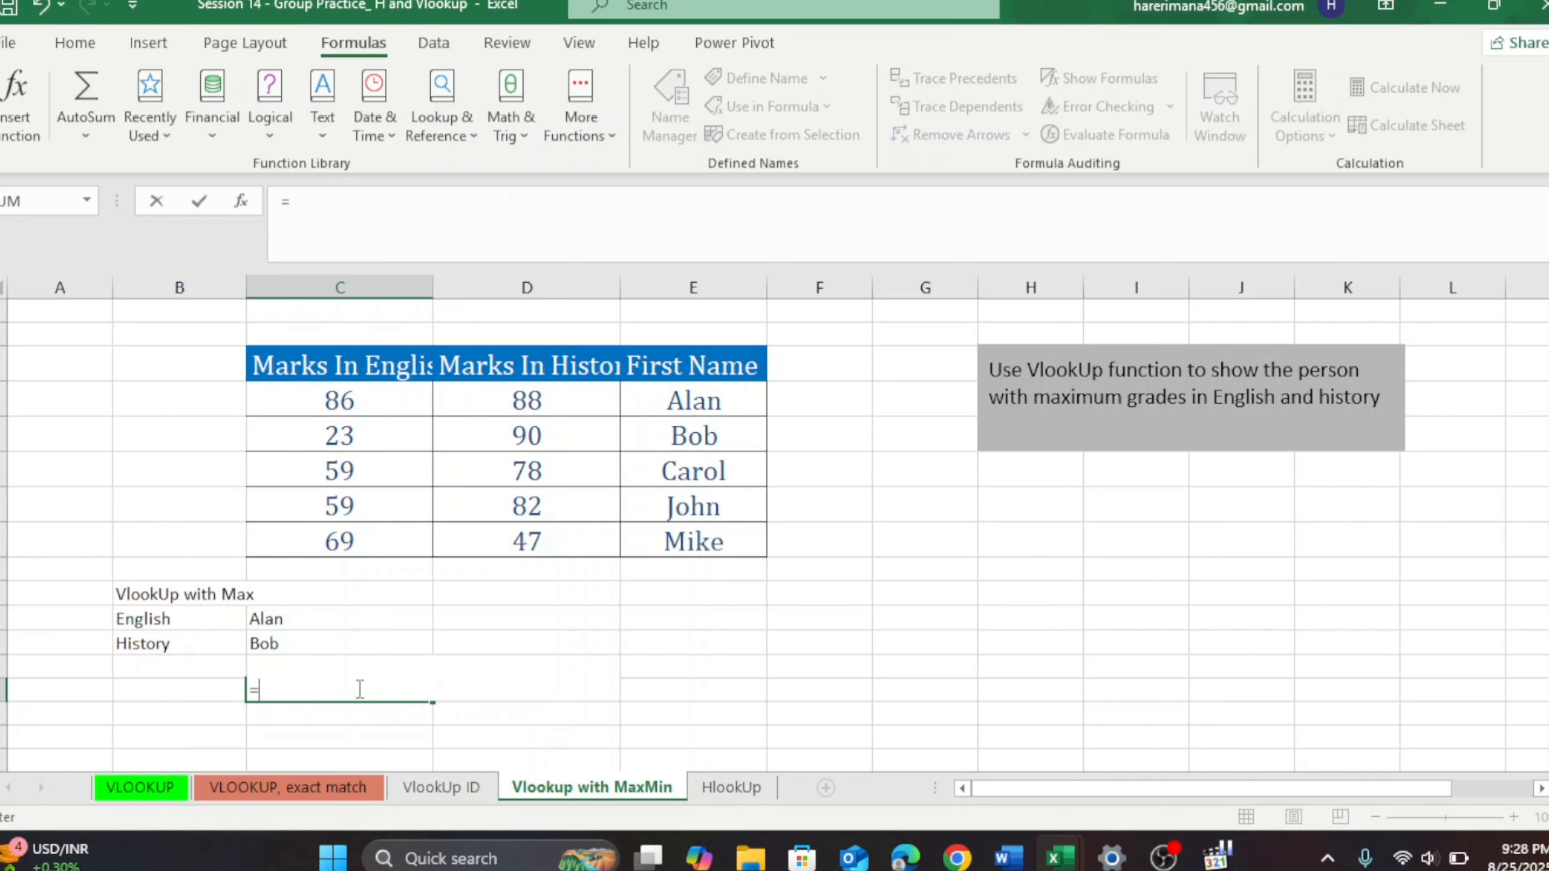
{"action": "key", "text": "BackSpace"}
Enter a new VLOOKUP formula in C14 up to its lookup value, MAX(D4:D8) from the History marks
{"action": "type", "text": "=vl"}
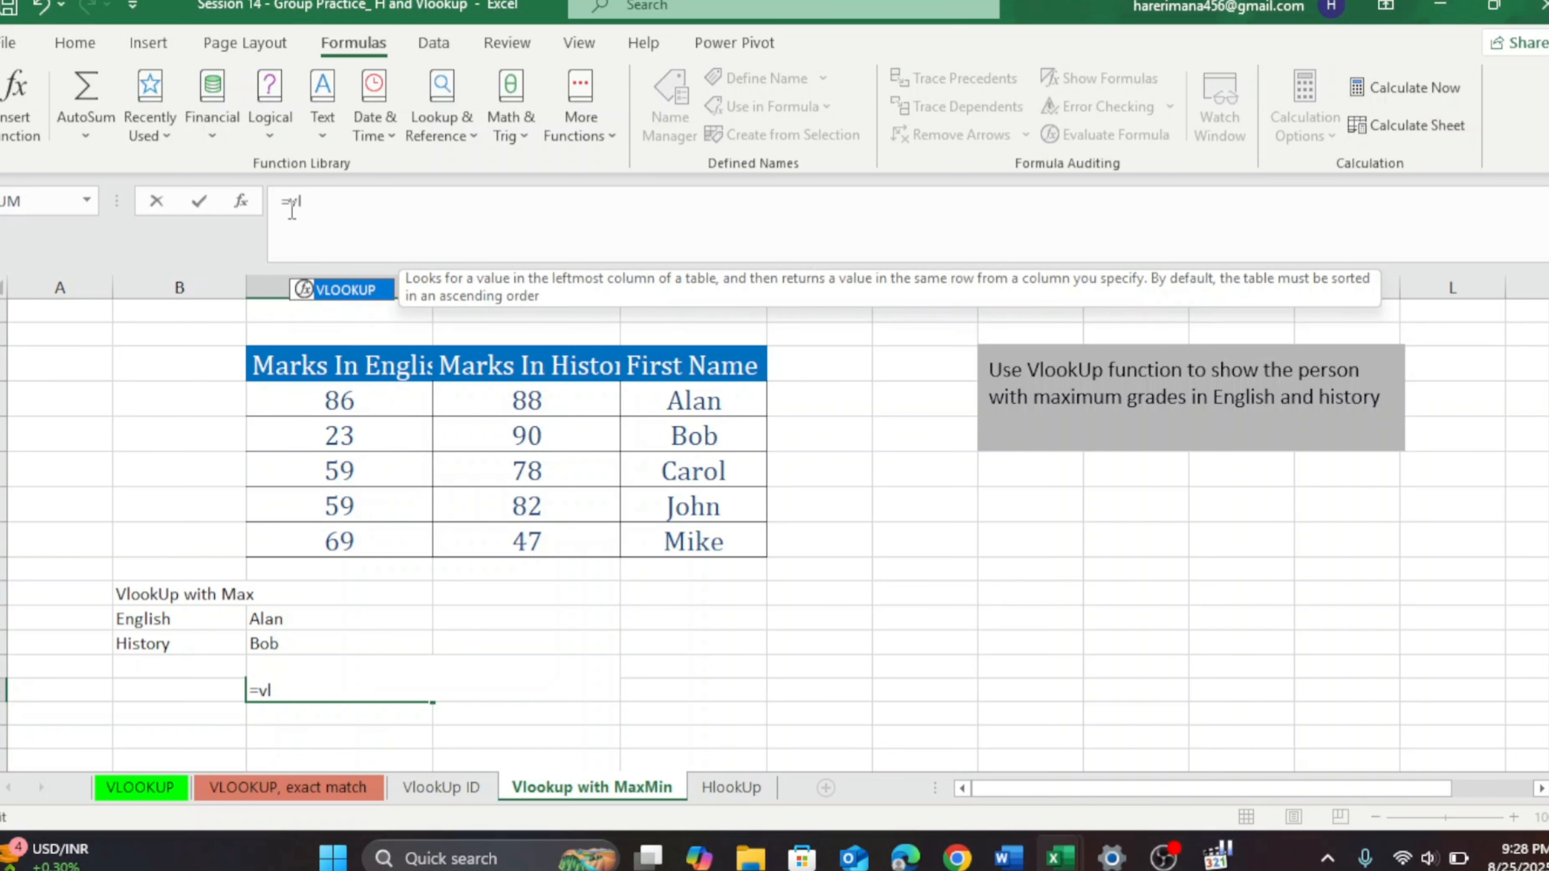
{"action": "key", "text": "Tab"}
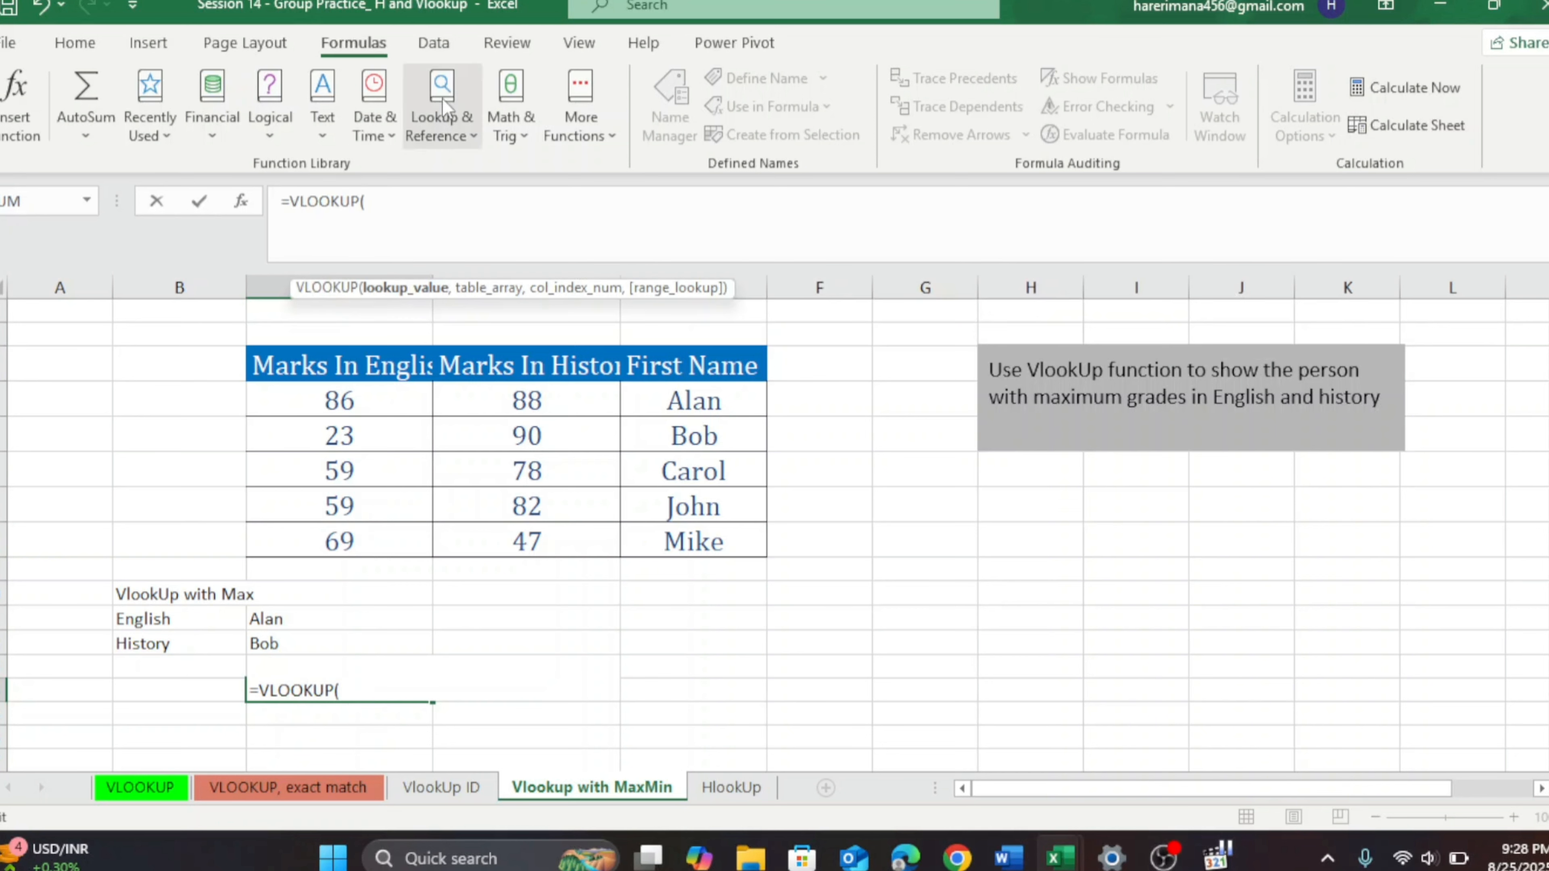
{"action": "type", "text": "max"}
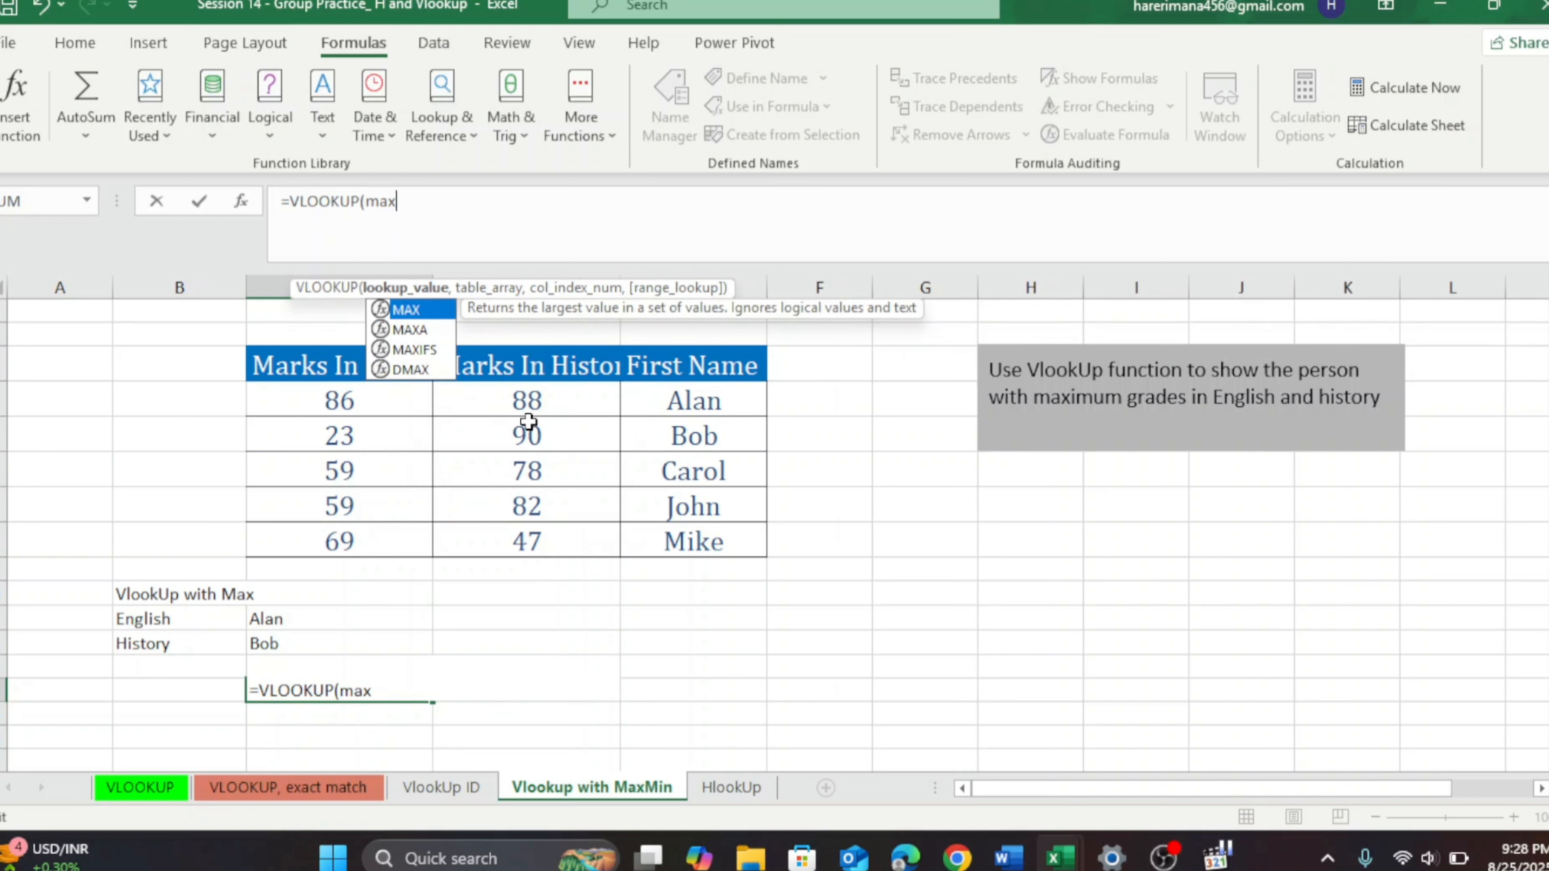
{"action": "key", "text": "Tab"}
{"action": "left_click_drag", "start_coordinate": [551, 400], "coordinate": [525, 543]}
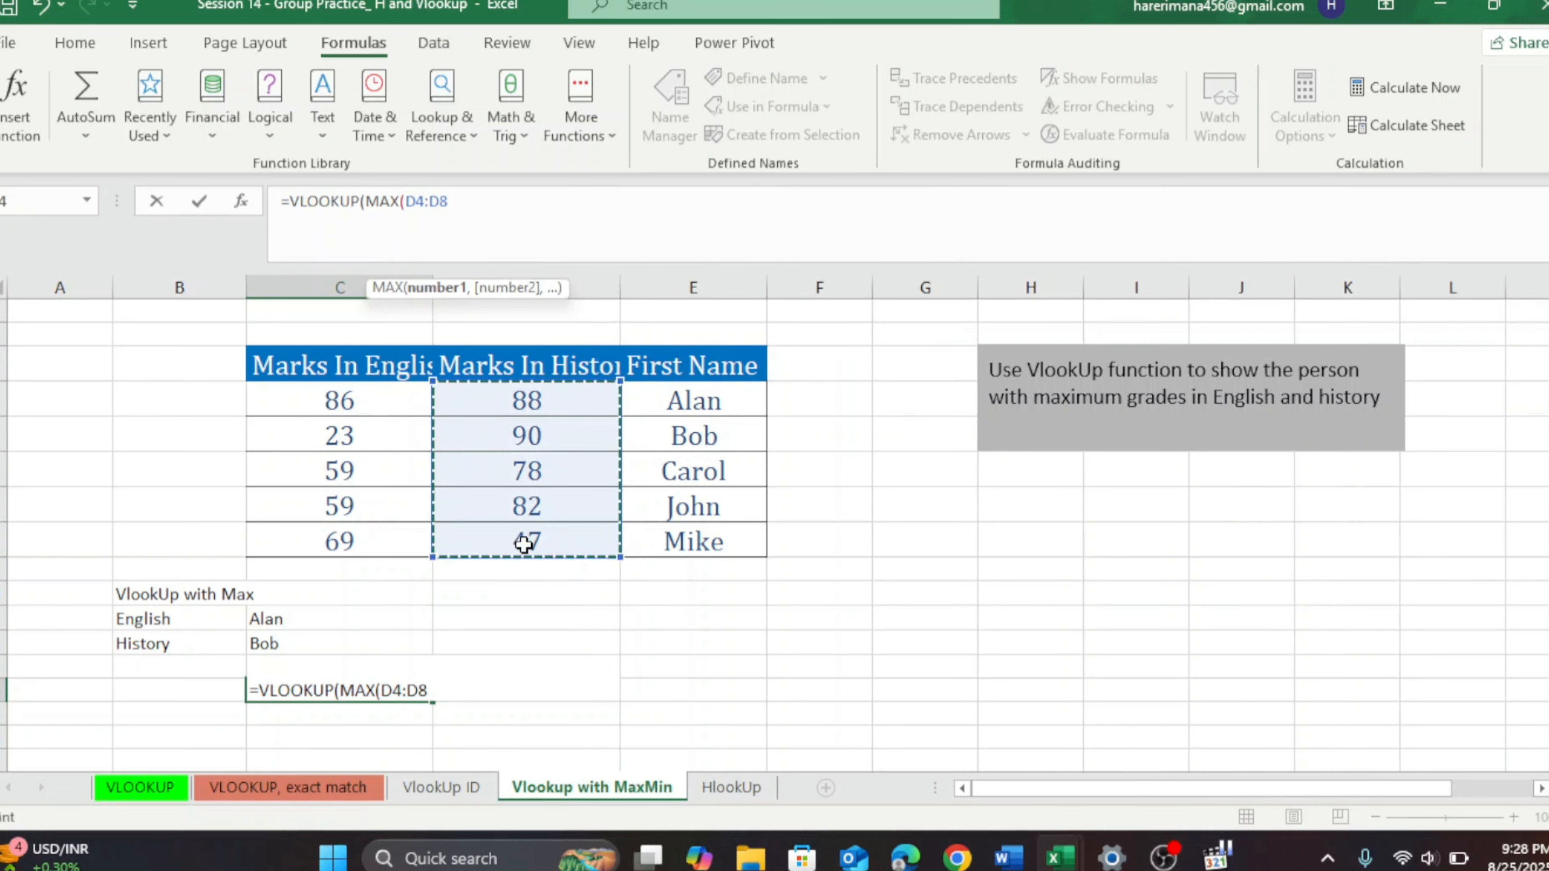
{"action": "type", "text": ")"}
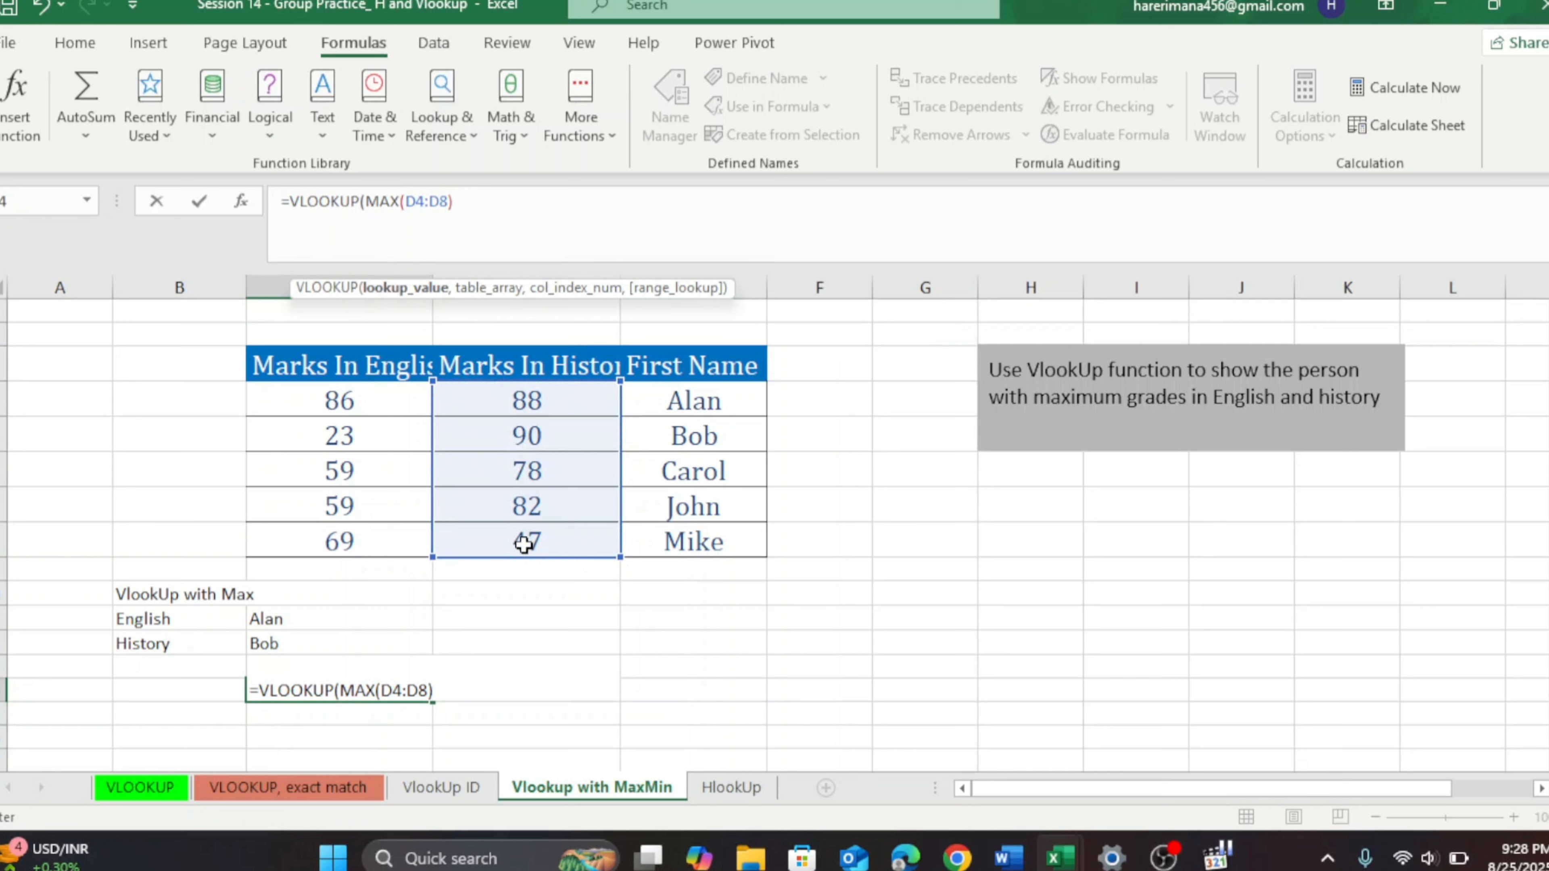
{"action": "type", "text": ","}
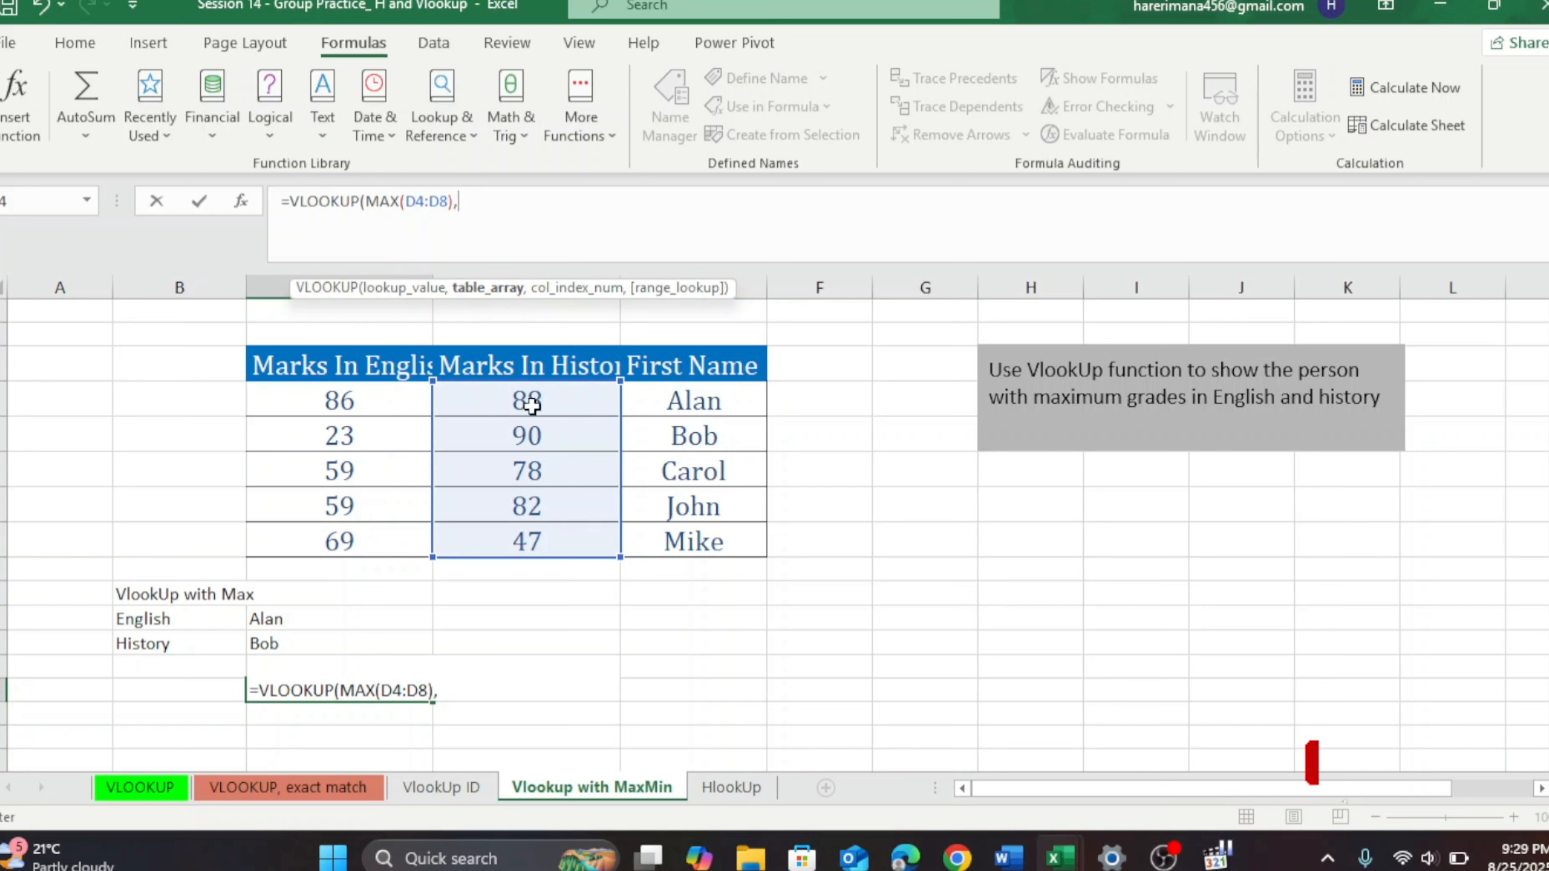
Complete the C14 VLOOKUP with table range D4:E8, column index 2 and exact match 0, and reselect the cell
{"action": "left_click_drag", "start_coordinate": [530, 403], "coordinate": [677, 530]}
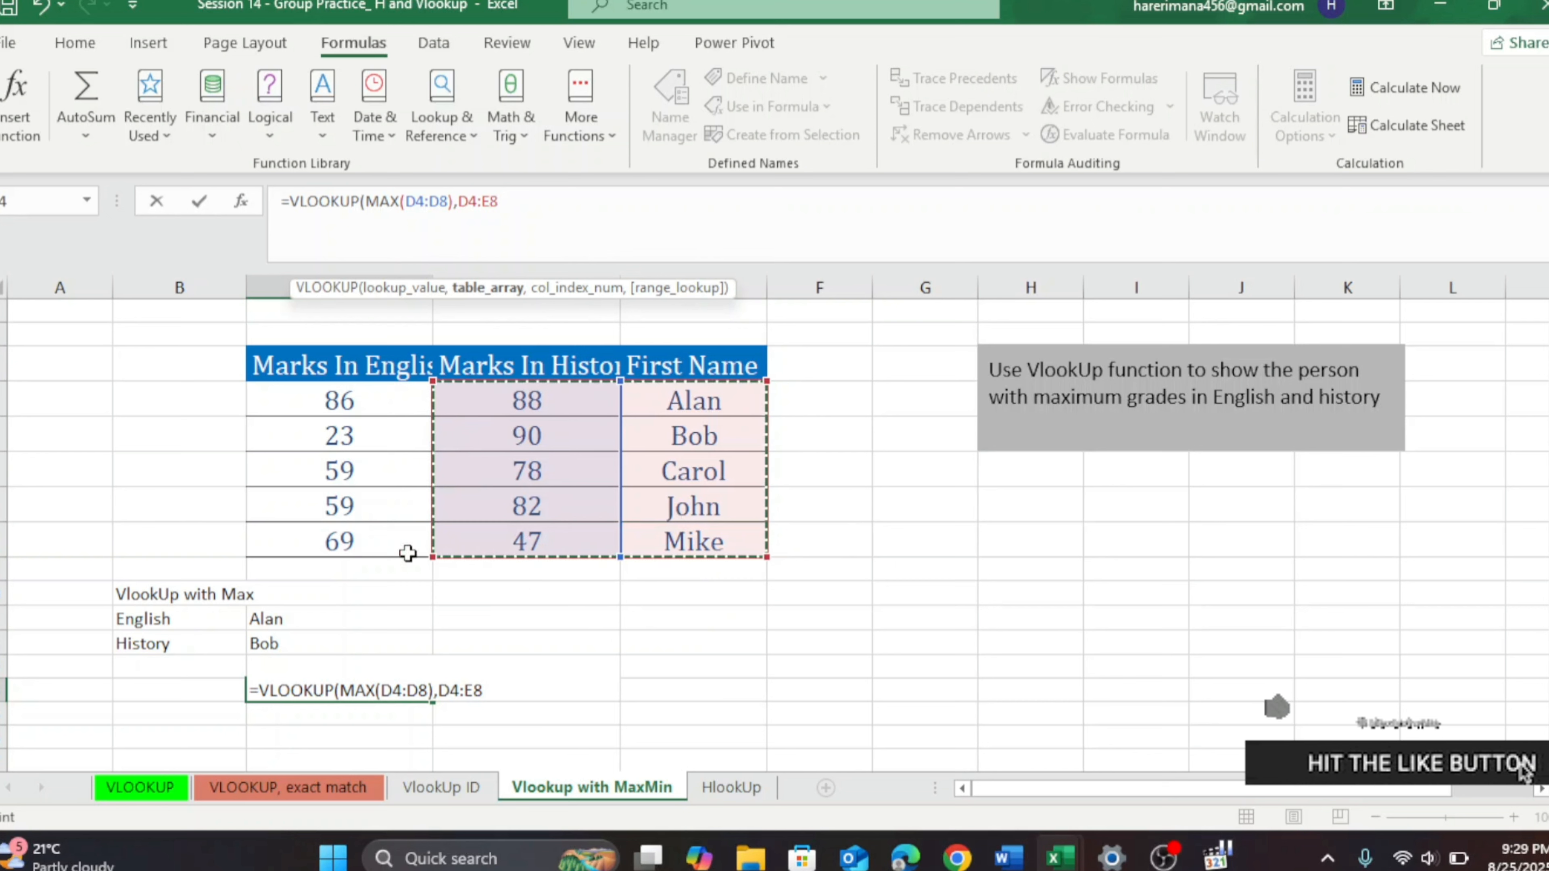
{"action": "type", "text": ","}
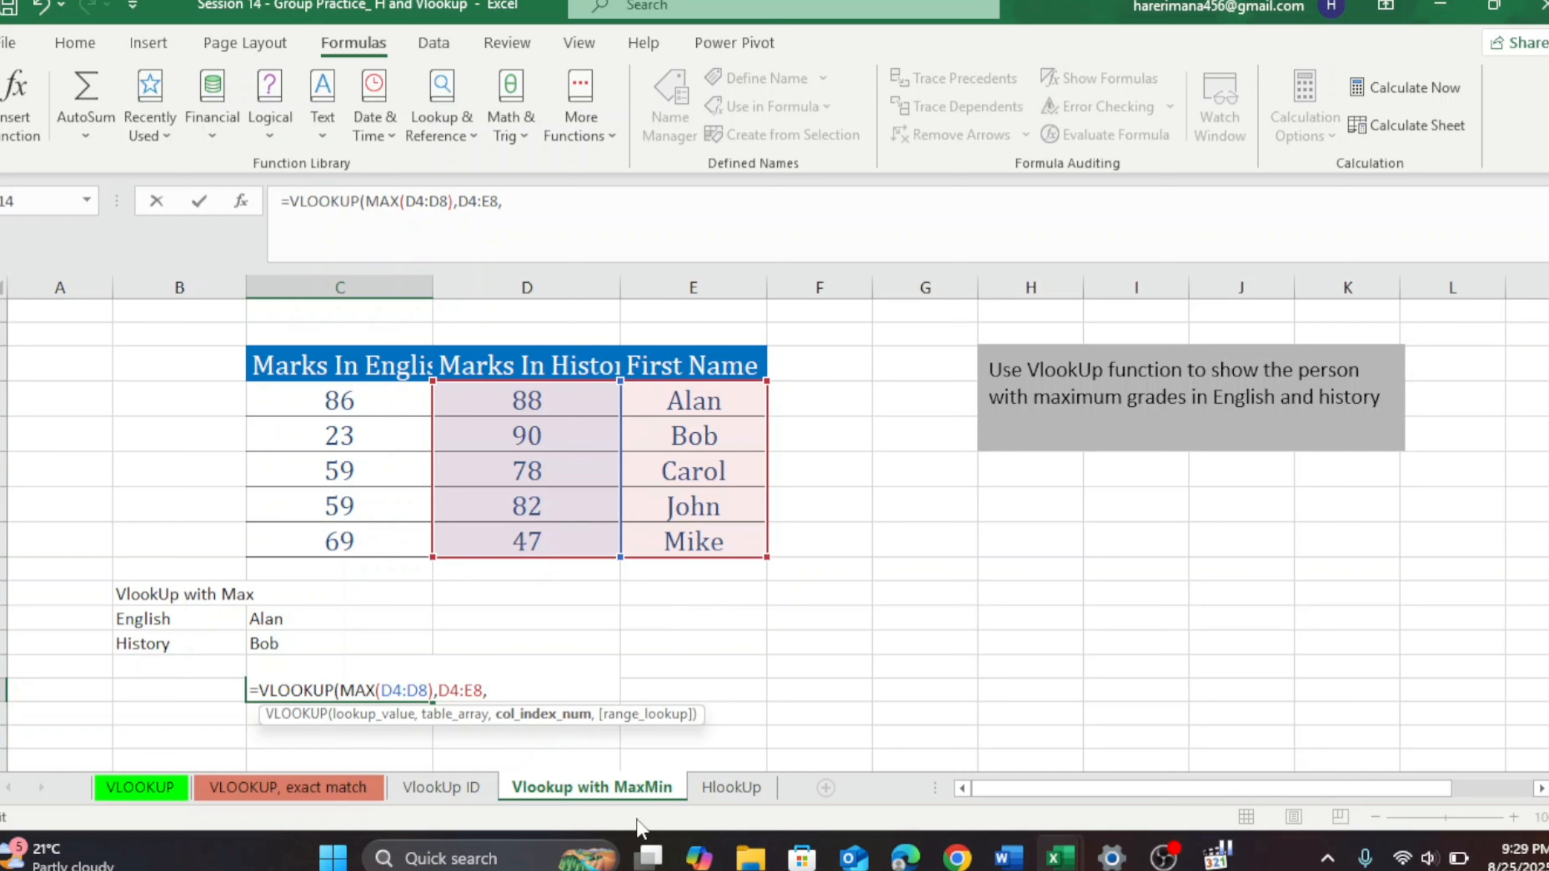
{"action": "type", "text": "2,0"}
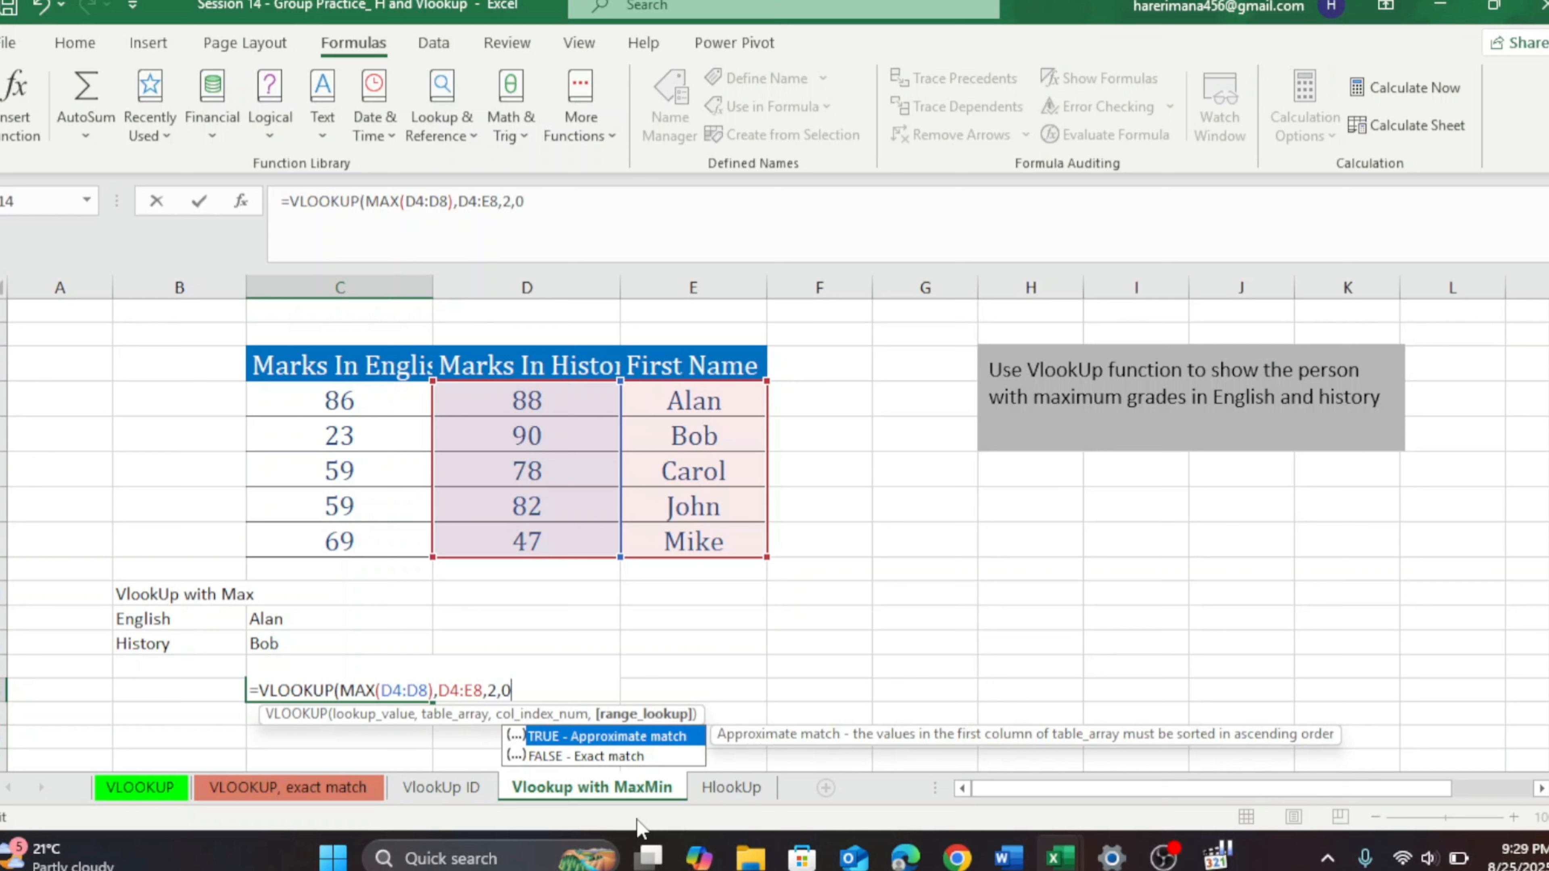
{"action": "type", "text": ")"}
{"action": "key", "text": "Return"}
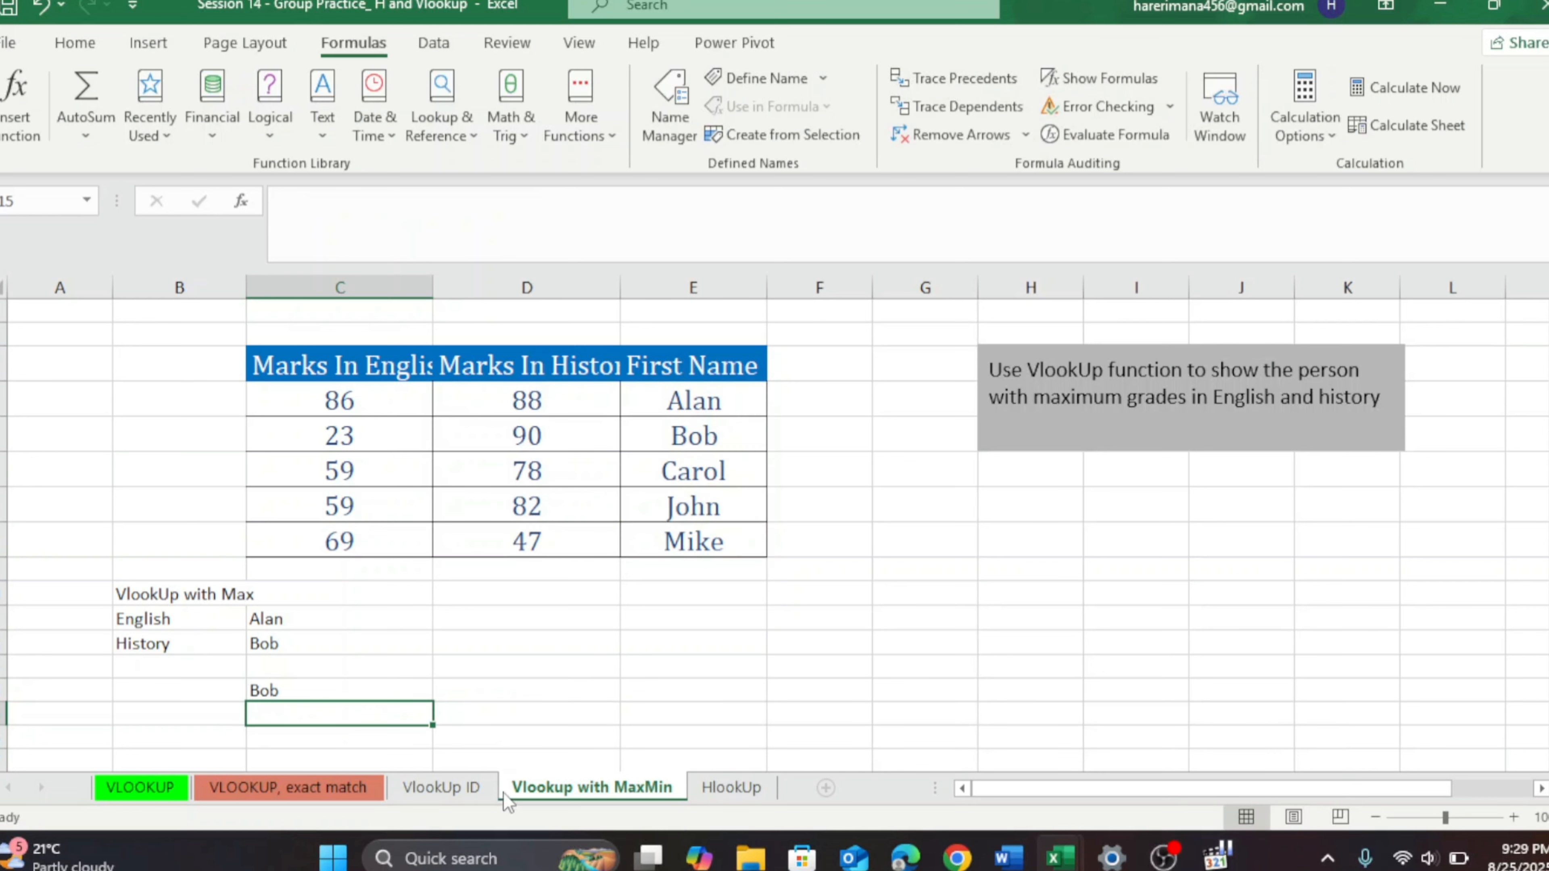
{"action": "left_click", "coordinate": [378, 691]}
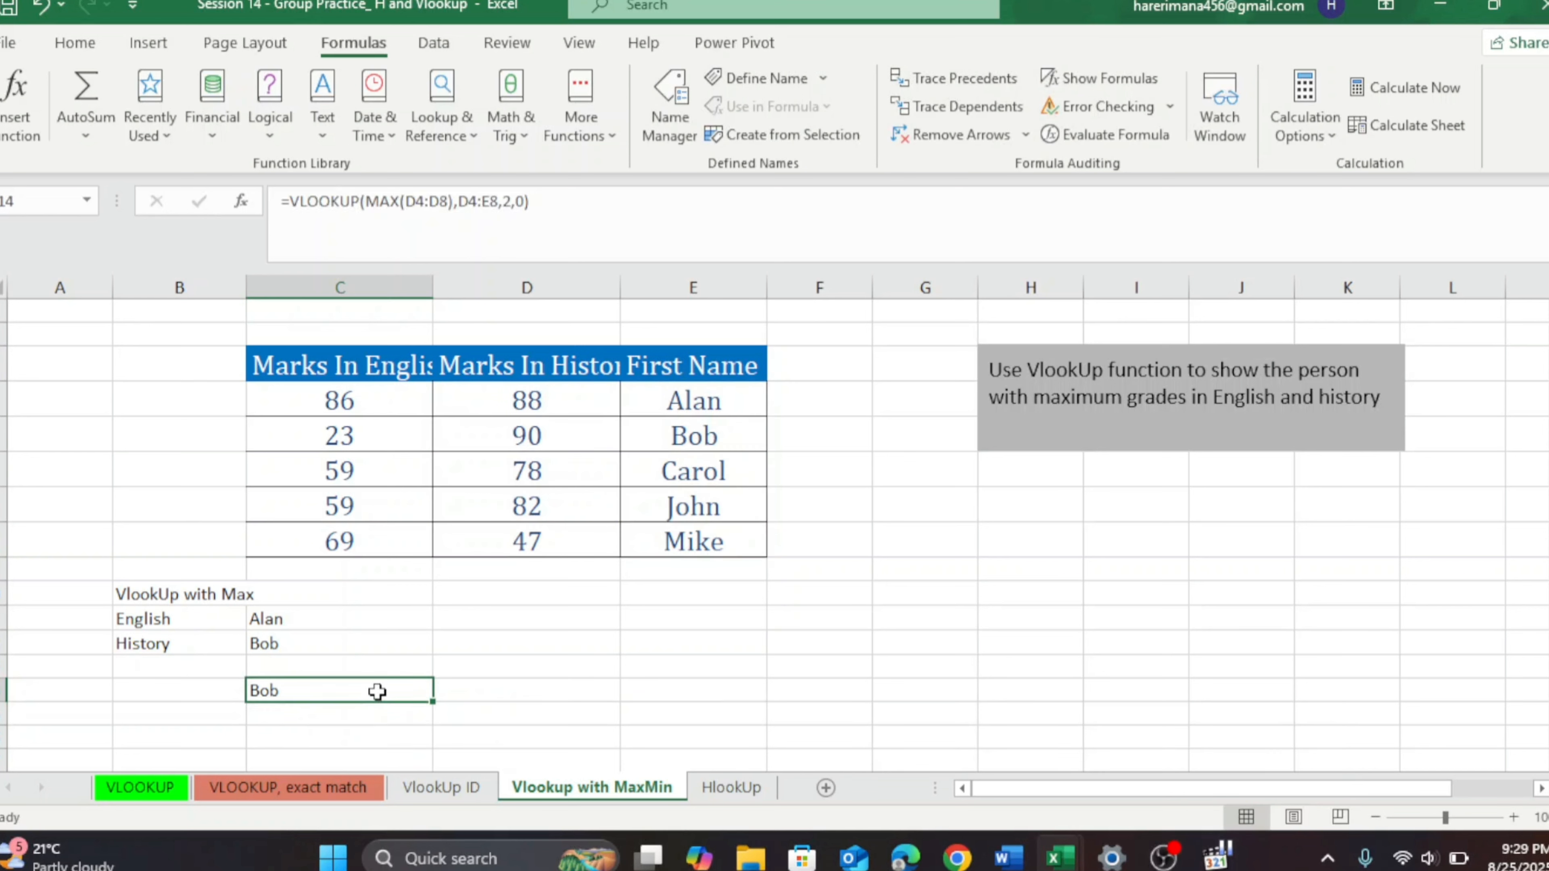